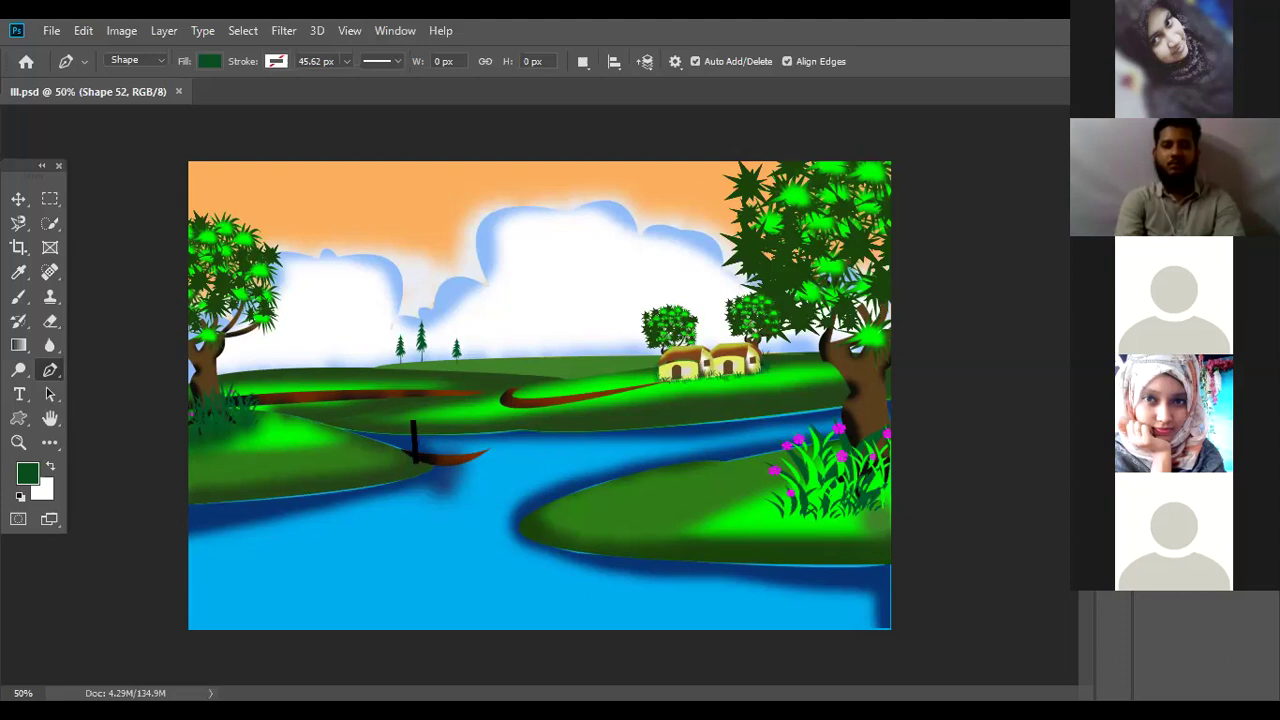
- Display the layer list and look through the landscape's layer stack from the GRASS group down to the Background
key("F7")
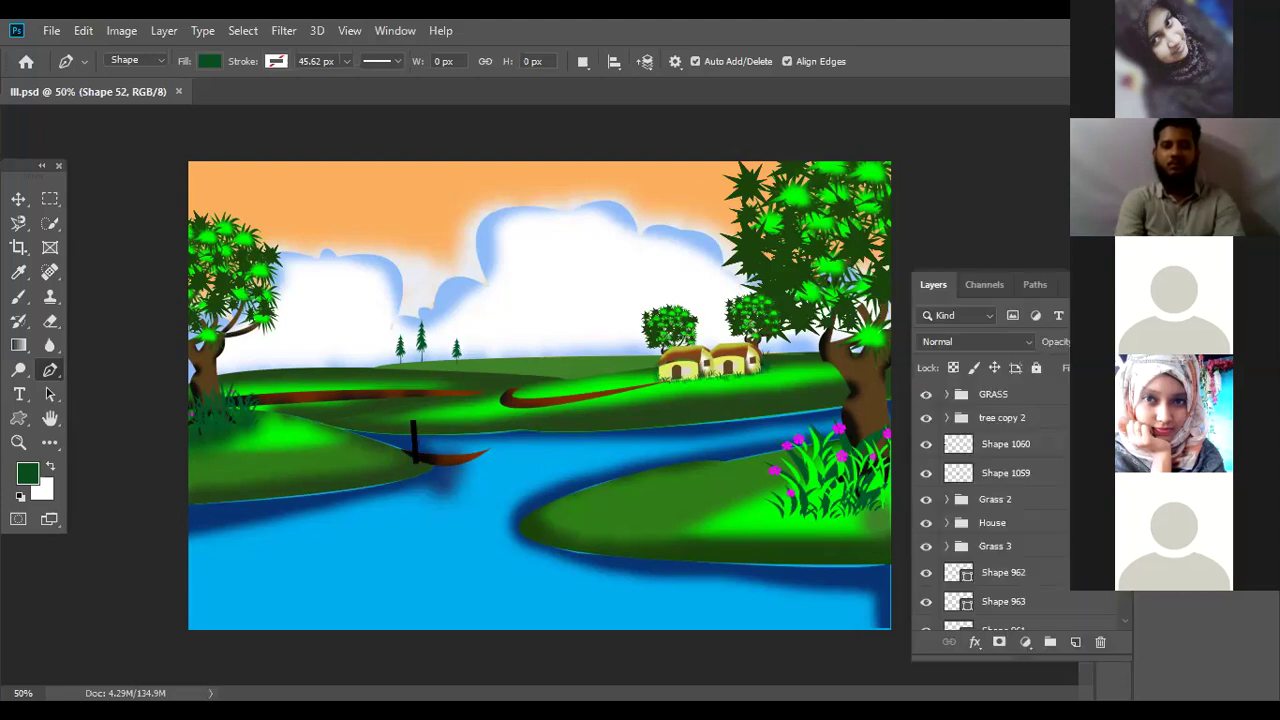
scroll(1130, 592, "down", 10)
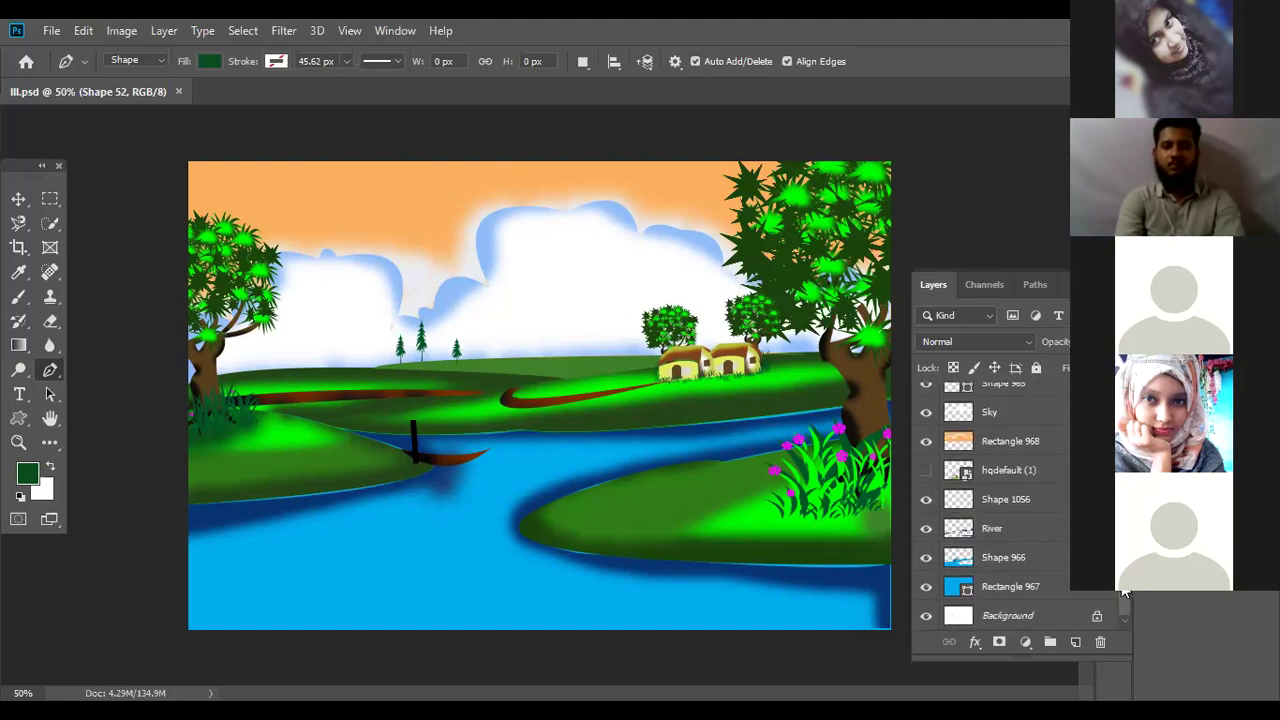
scroll(1124, 592, "up", 5)
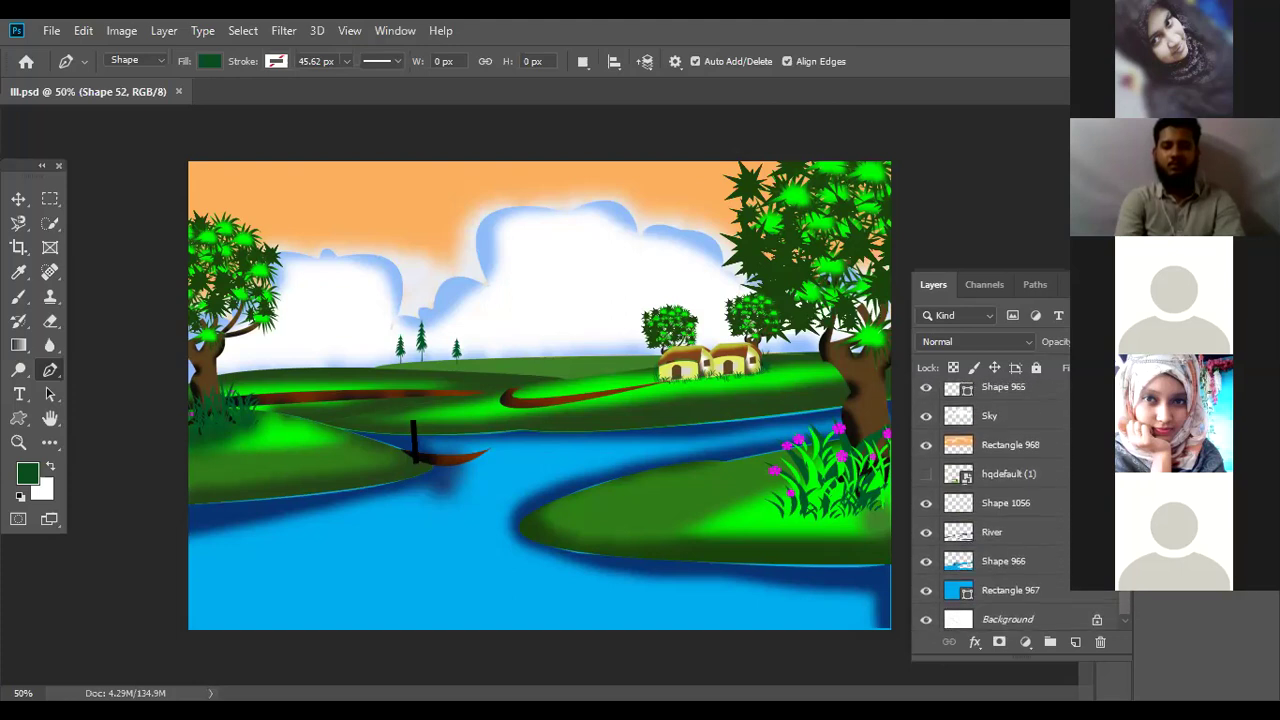
scroll(1124, 592, "up", 5)
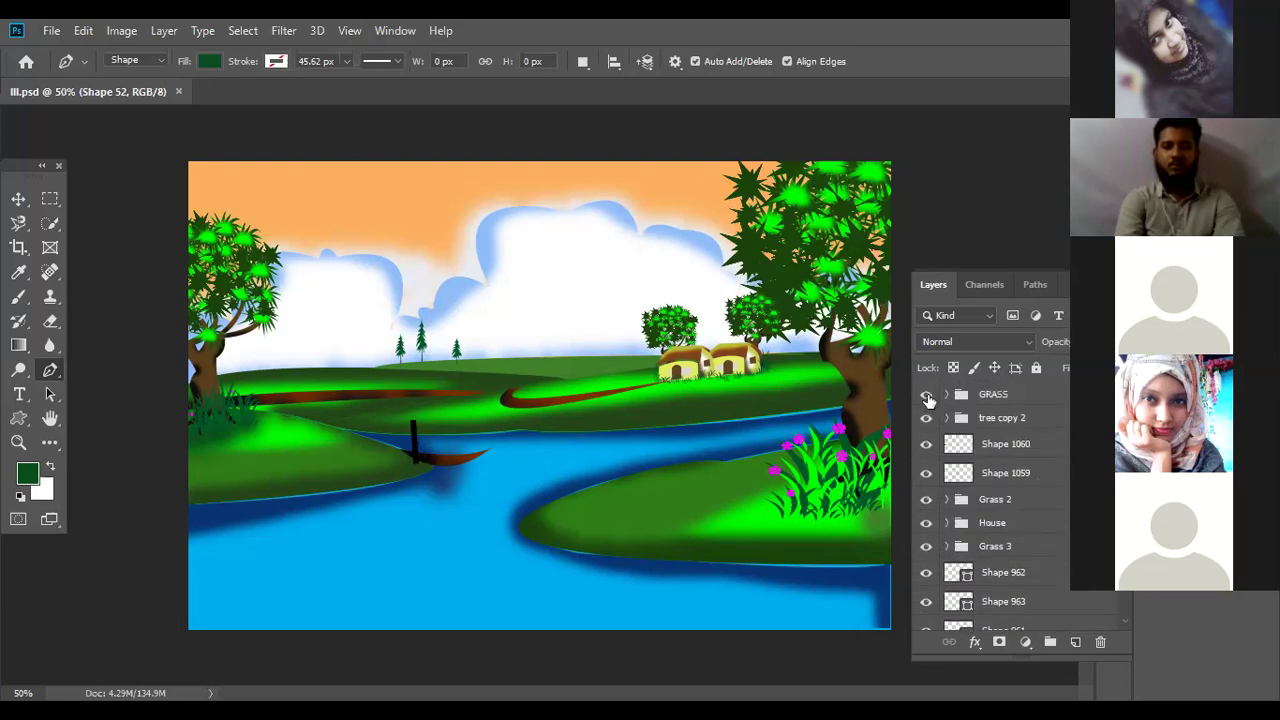
- Toggle the visibility of the tree copy 2 group and the Shape 1060 layer to see what each contains, and close the layer list
left_click(926, 418)
left_click(927, 438)
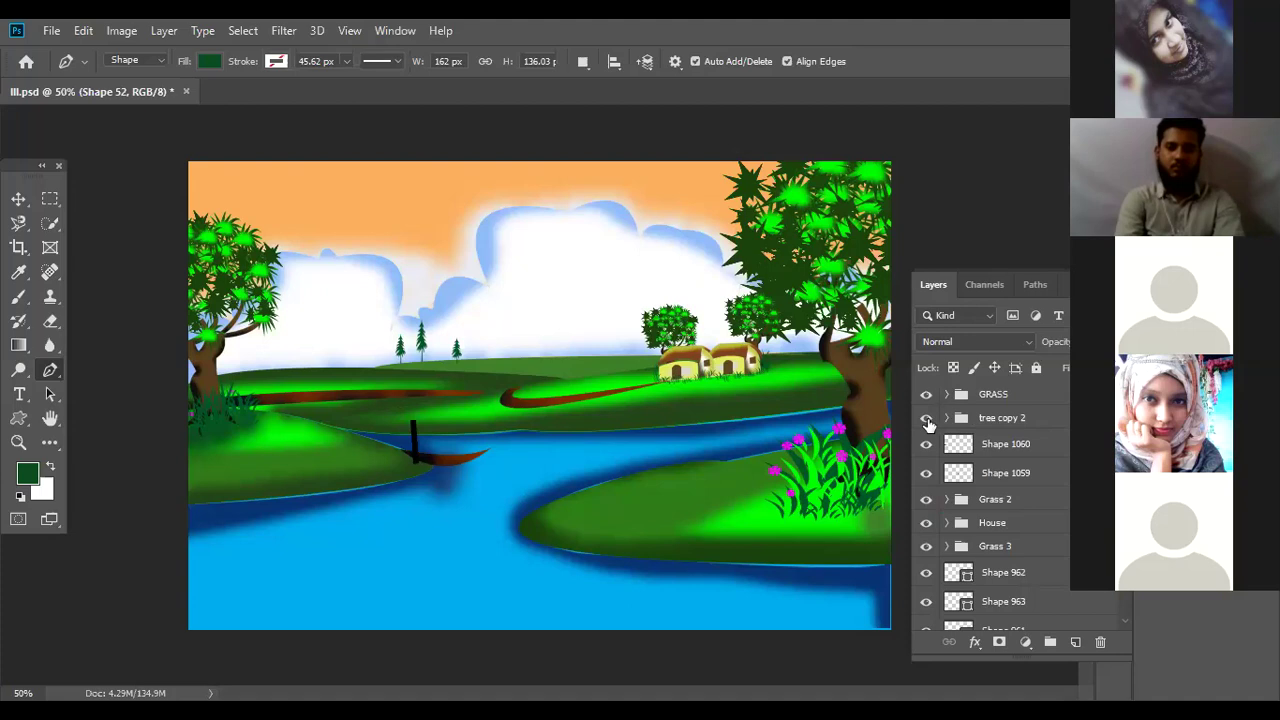
left_click(926, 419)
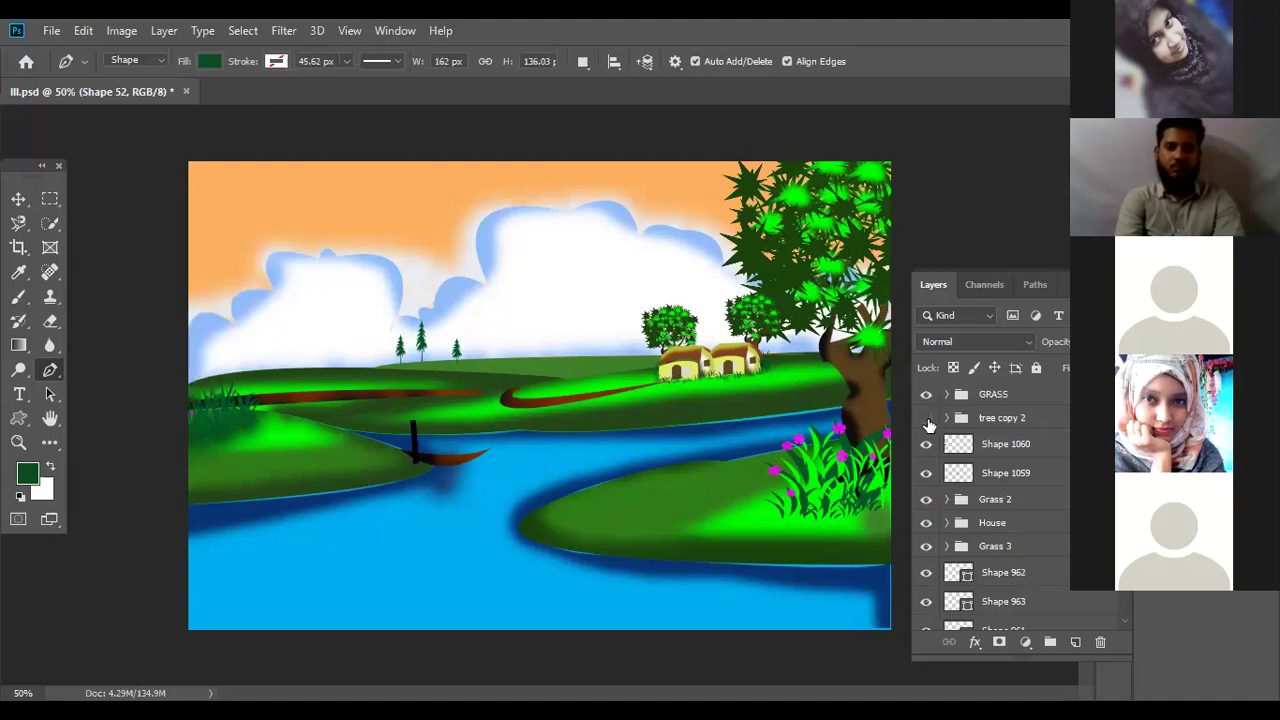
left_click(927, 420)
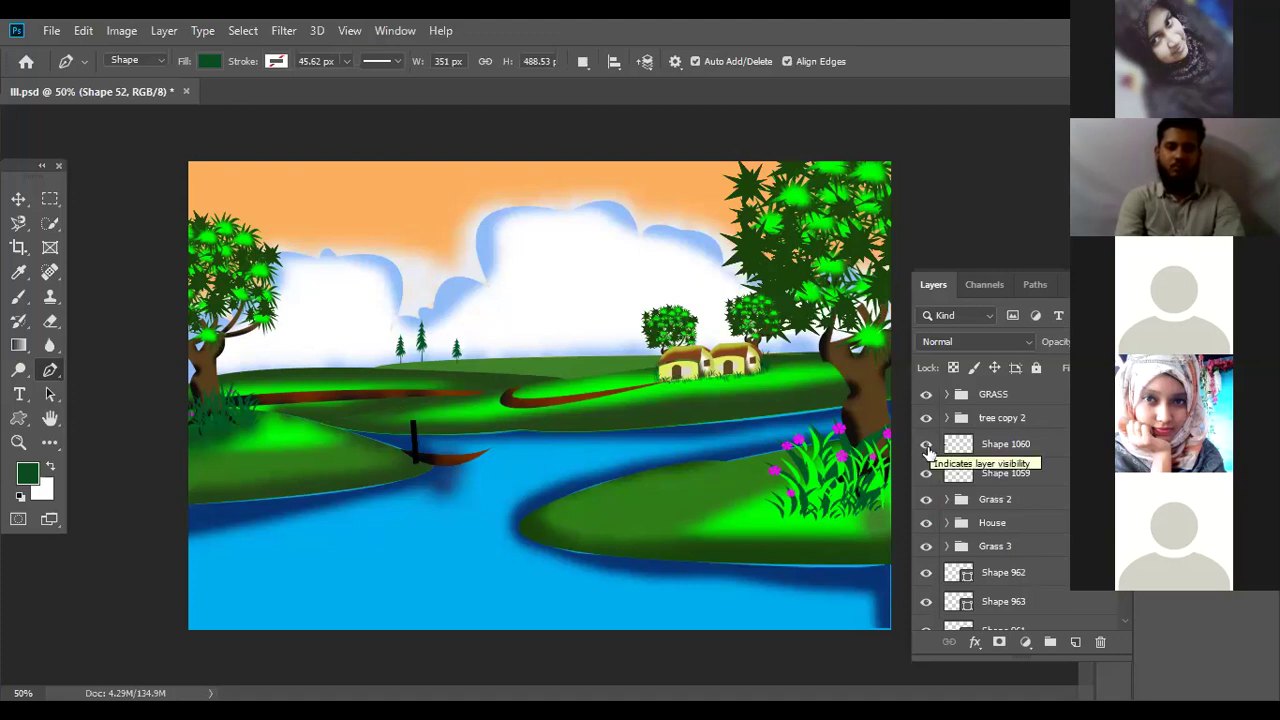
left_click(926, 444)
left_click(926, 444)
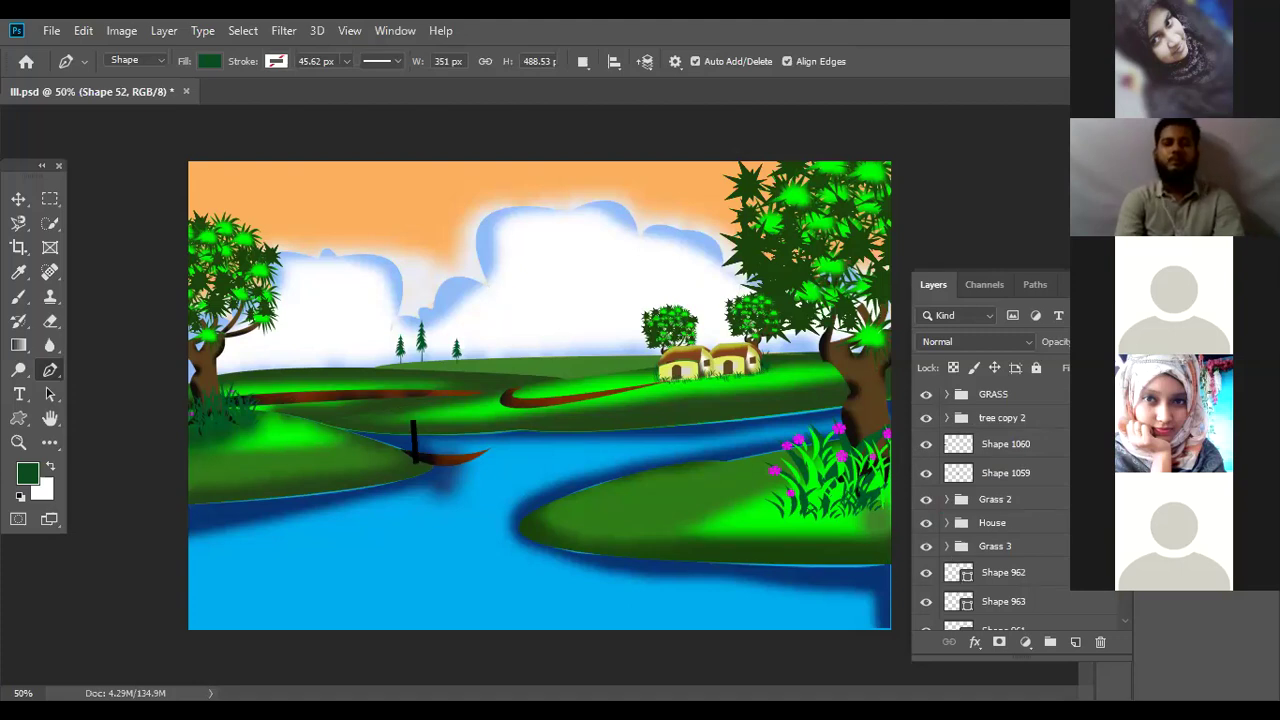
key("F7")
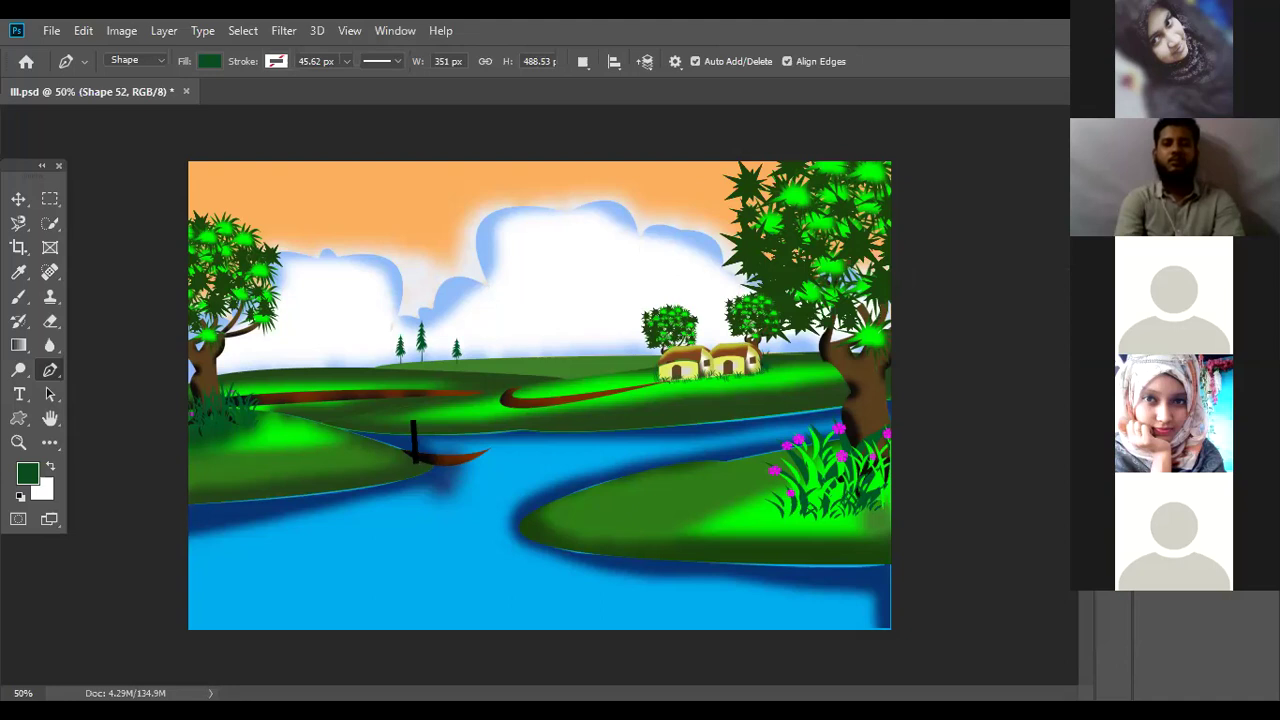
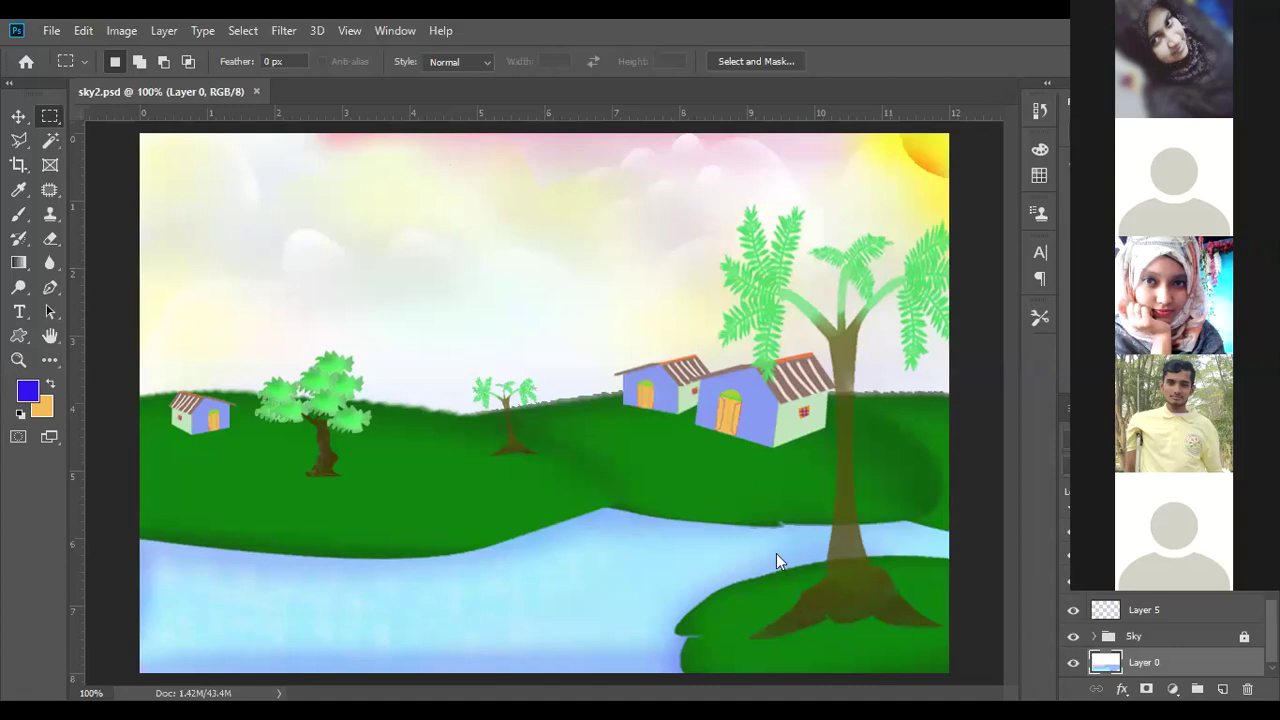
- Expand the Sky group in sky2.psd and select its green layer
left_click(1106, 632)
left_click(1094, 636)
scroll(1122, 635, "down", 5)
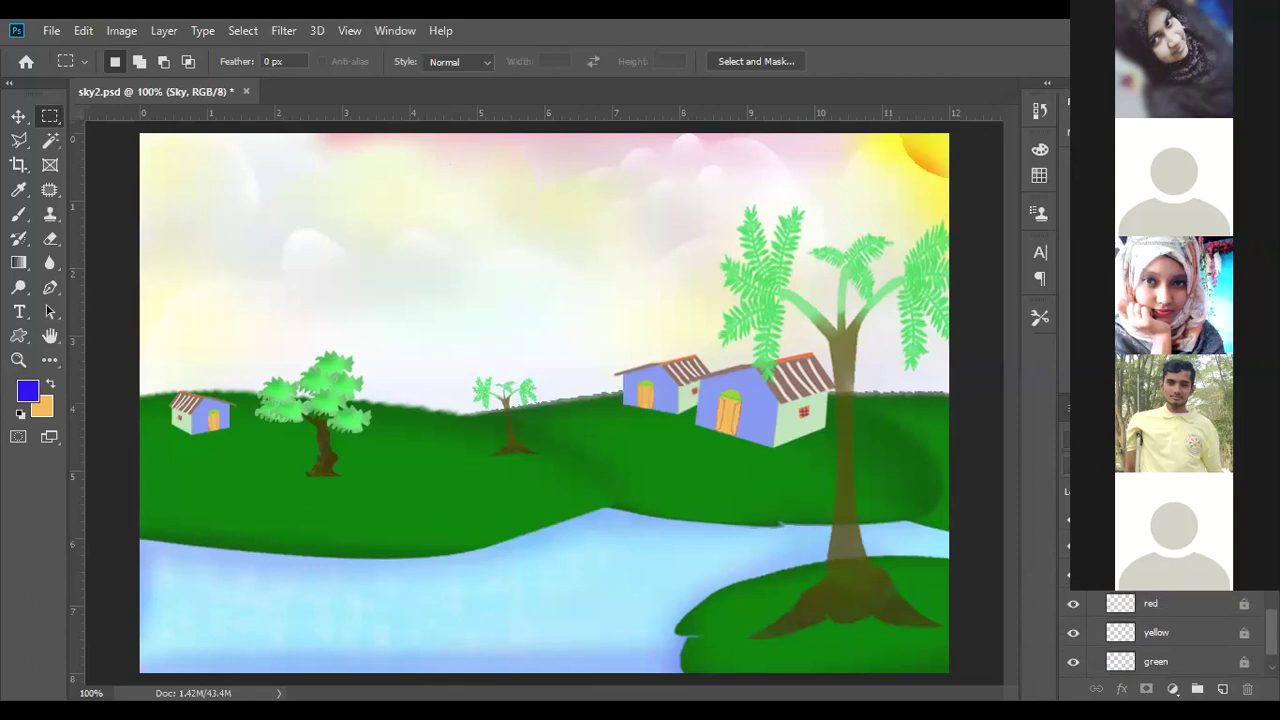
scroll(1152, 645, "down", 1)
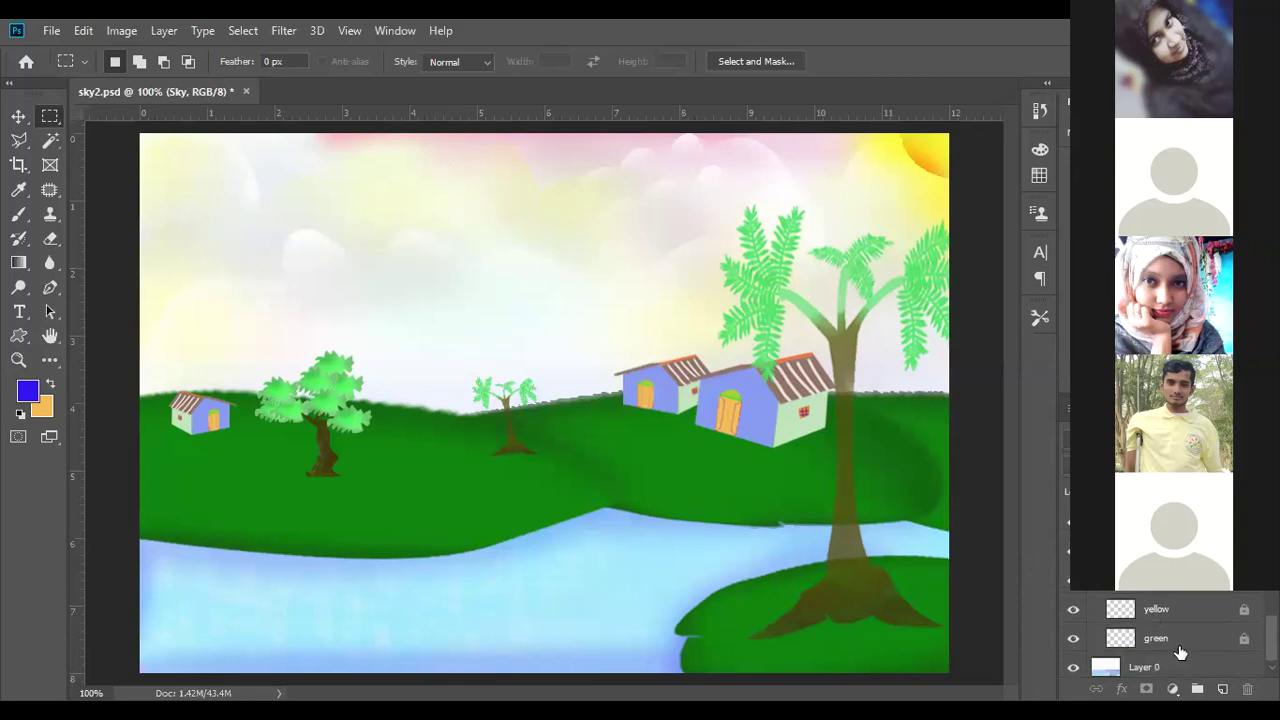
left_click(1158, 637)
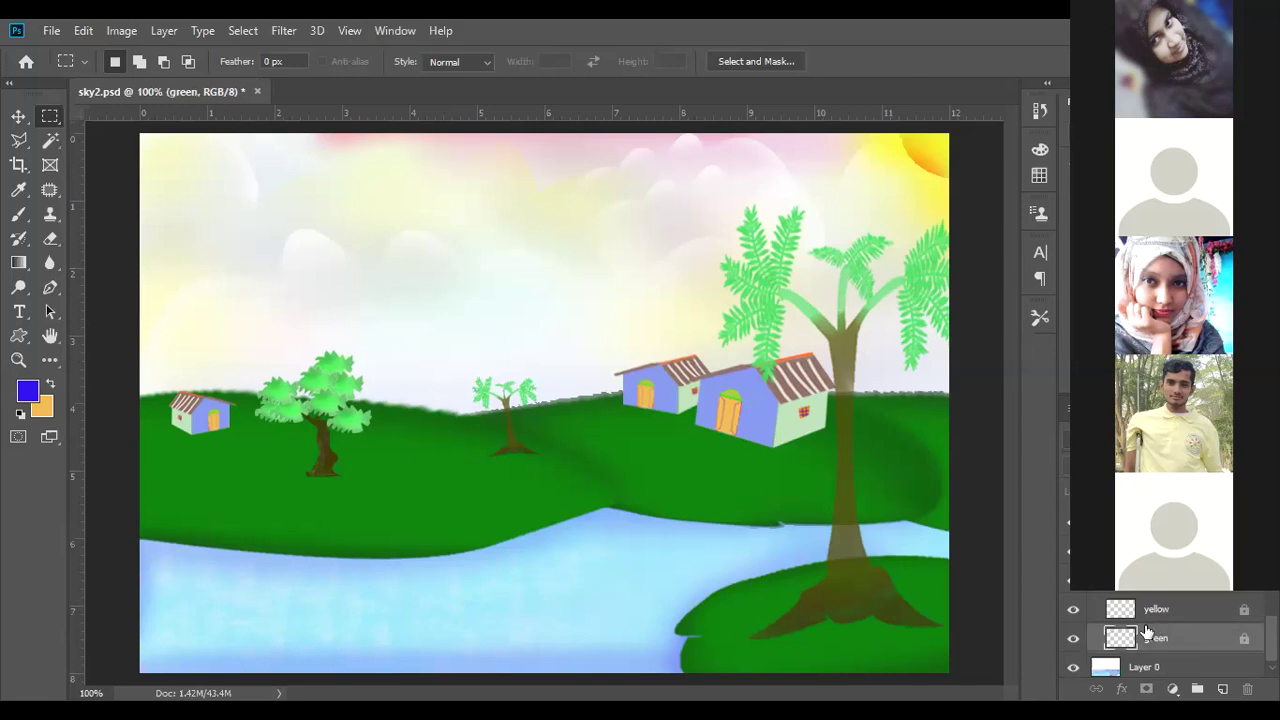
- Hide and show the green and yellow layers in the Sky group to compare their effect on the sky
left_click(1073, 640)
left_click(1073, 640)
left_click(1074, 611)
left_click(1076, 614)
left_click(1074, 640)
left_click(1074, 640)
scroll(1120, 608, "up", 1)
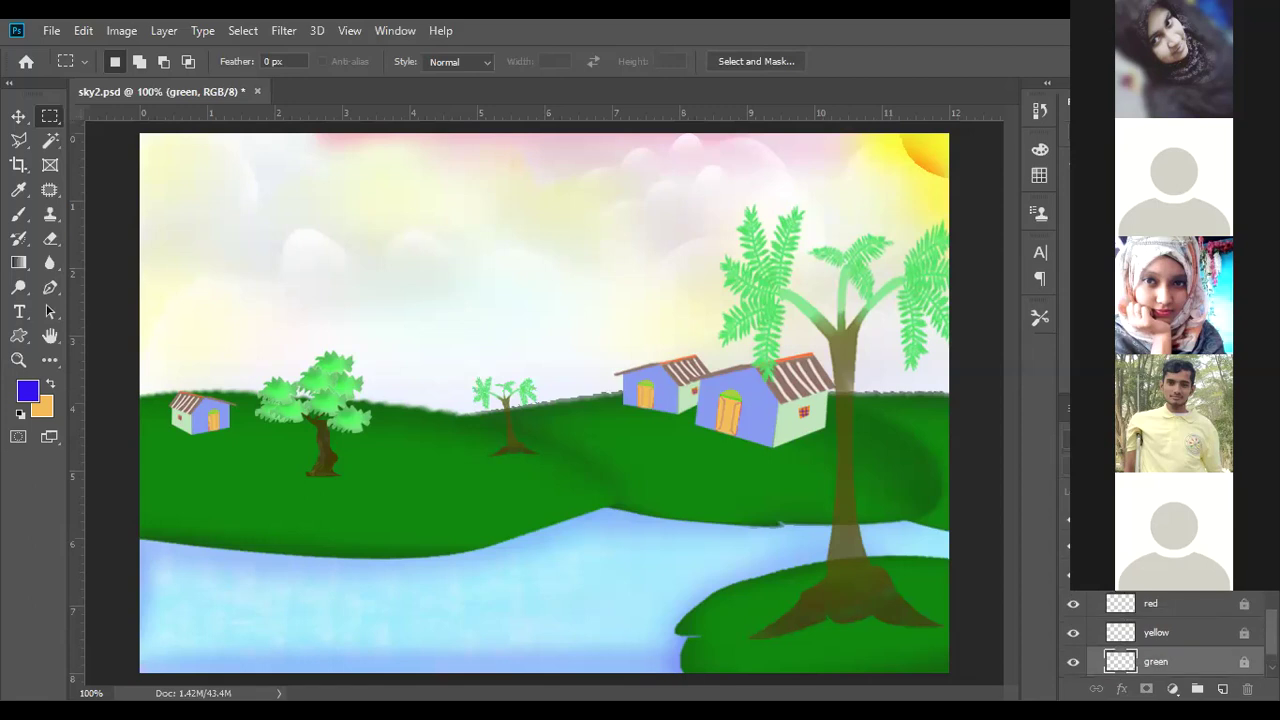
- Collapse the Sky group, briefly reopen it to view its Layer 1 copies, and collapse it again
left_click(1098, 637)
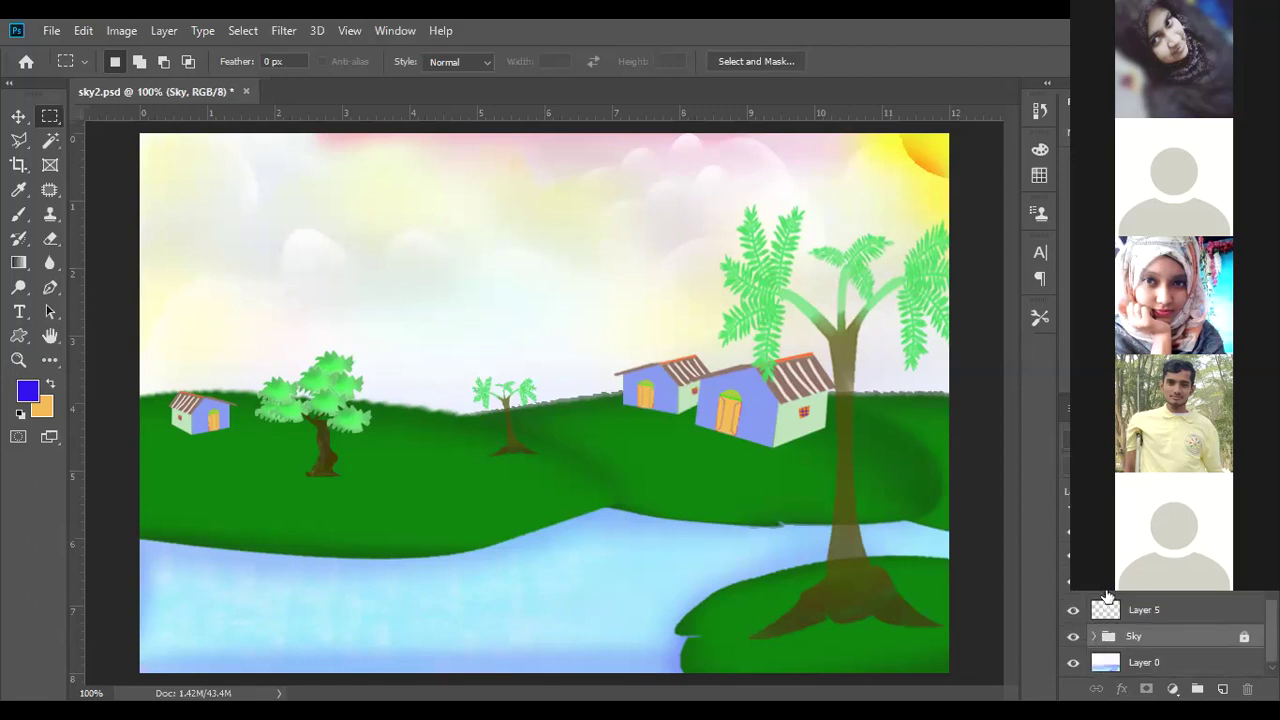
left_click(1094, 636)
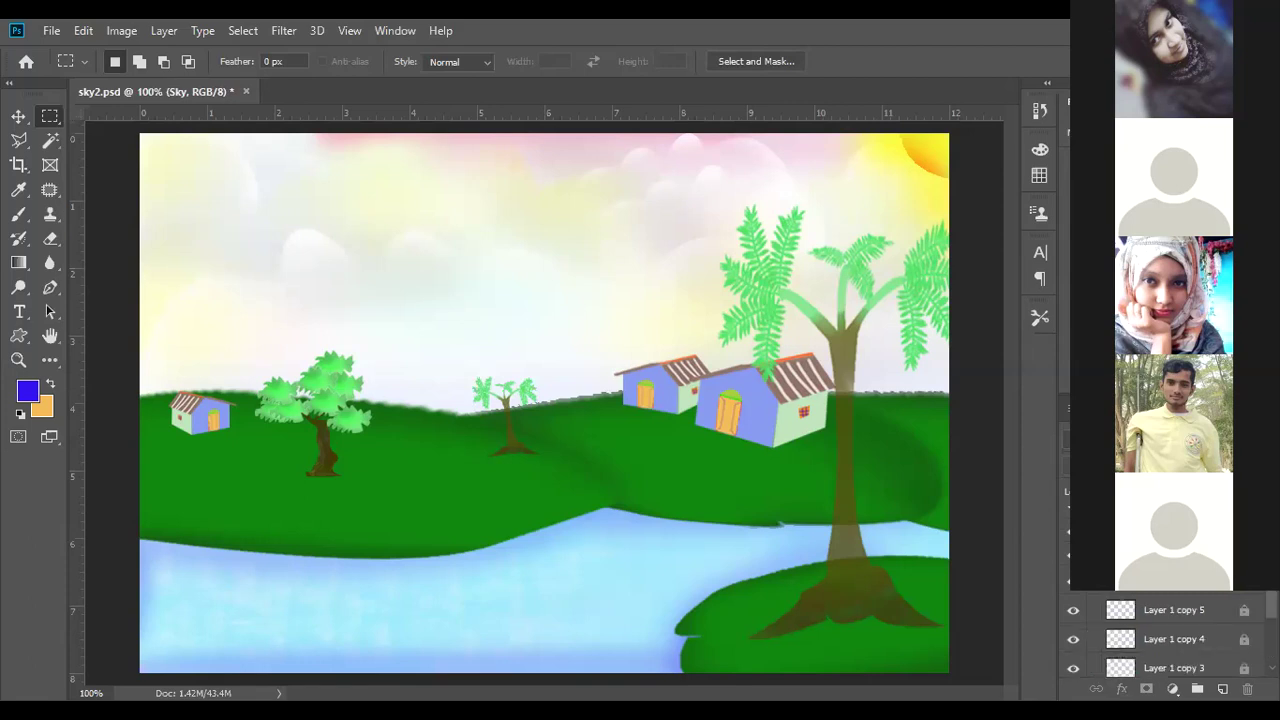
left_click(1094, 600)
scroll(1100, 596, "up", 1)
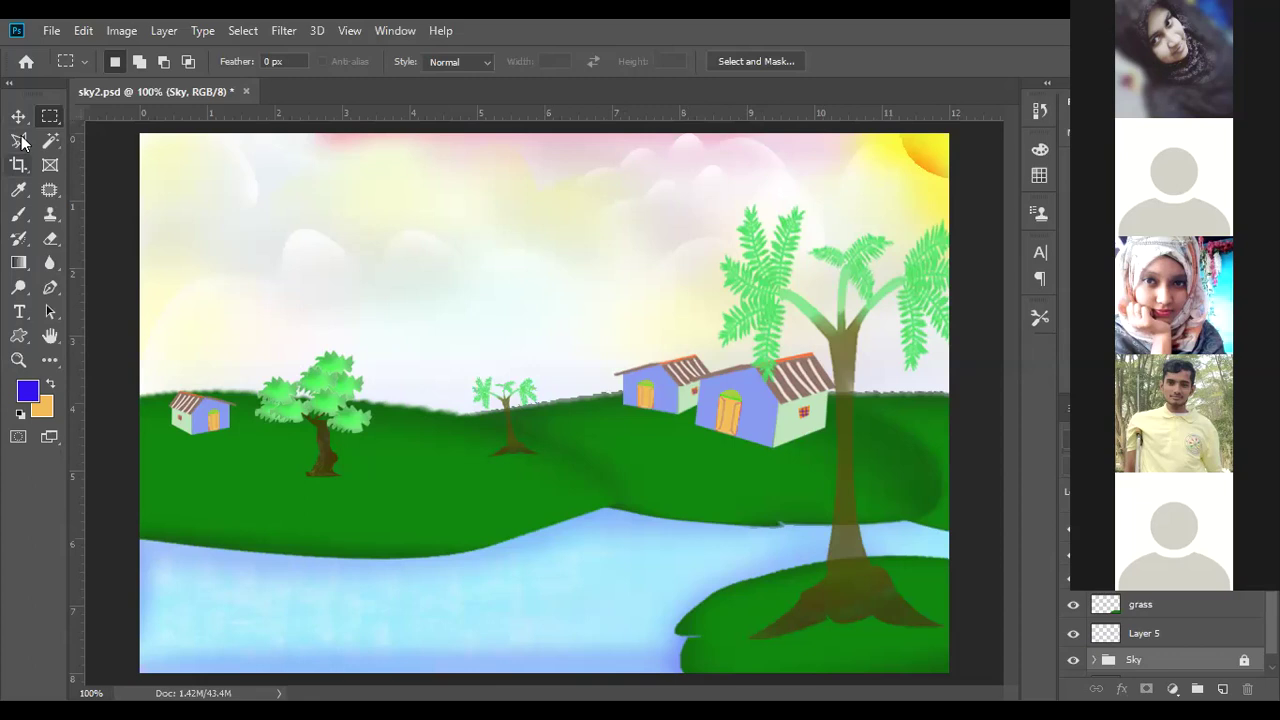
- Create a new 12 x 8 inch document at 72 pixels/inch in RGB Color with a white background
left_click(50, 32)
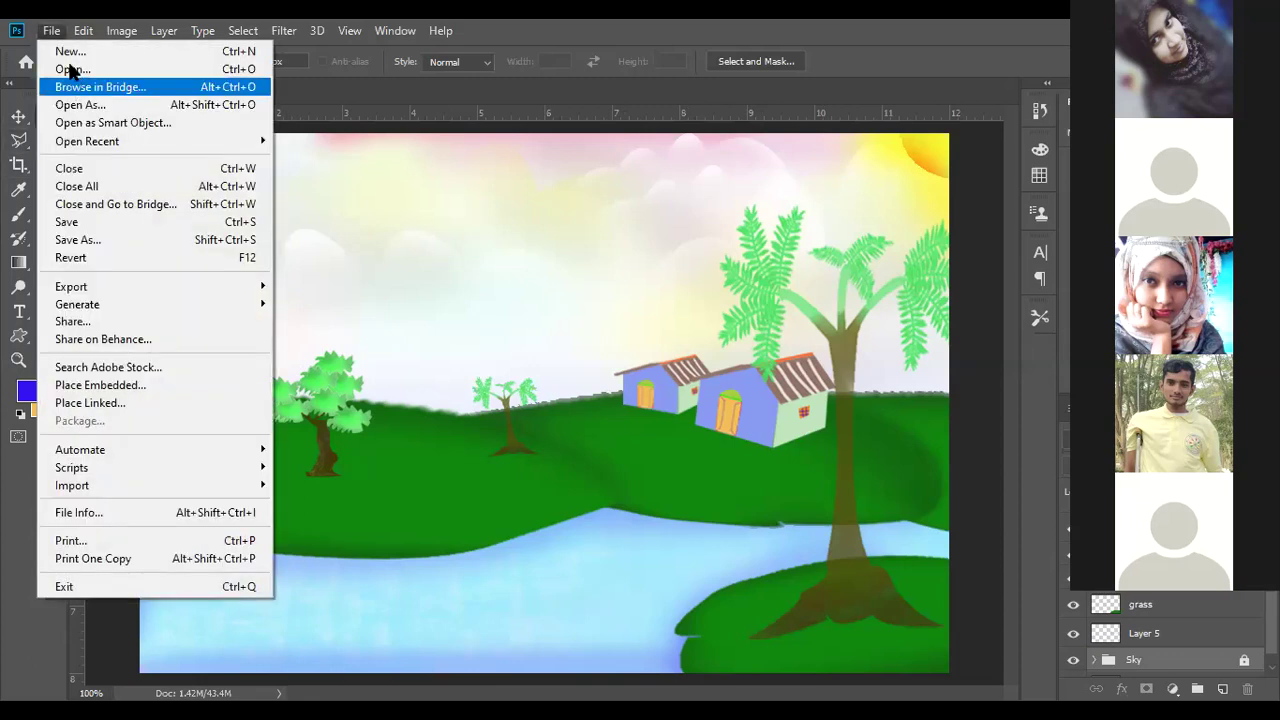
left_click(334, 218)
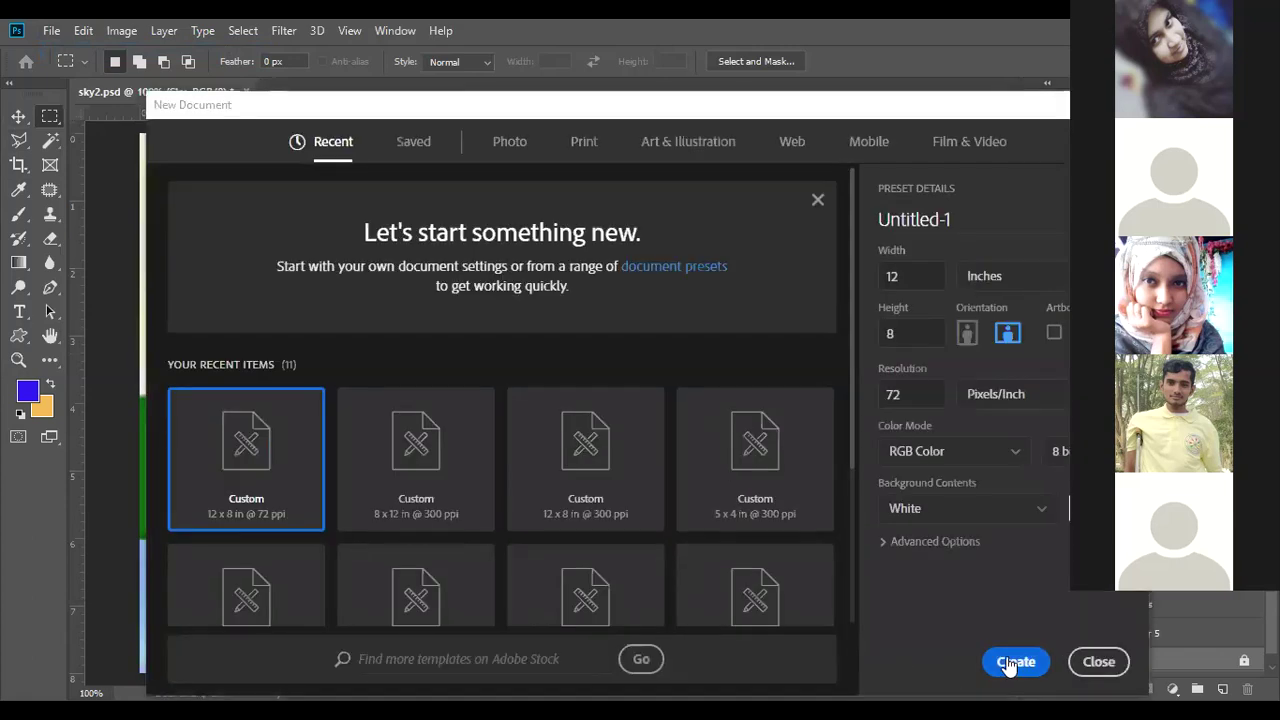
left_click(1012, 662)
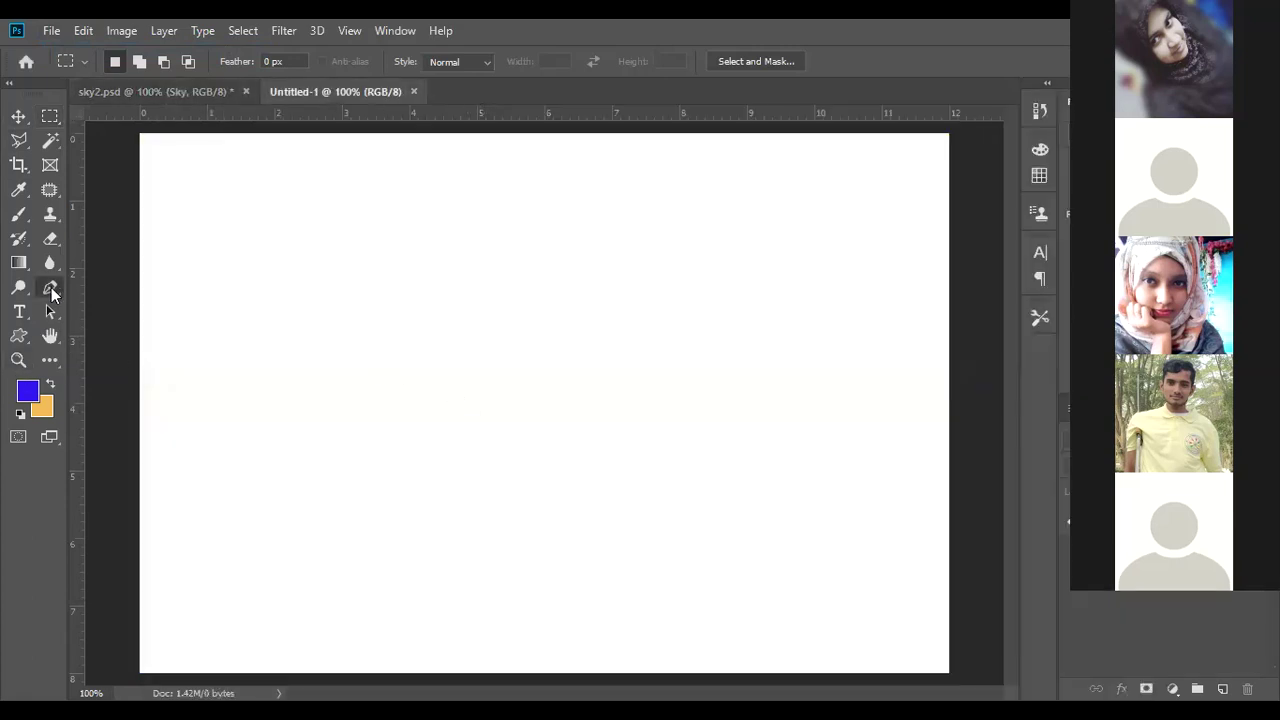
left_click(50, 288)
left_click(346, 313)
left_click(523, 251)
left_click_drag(652, 371, 658, 457)
left_click_drag(469, 490, 380, 455)
left_click(346, 315)
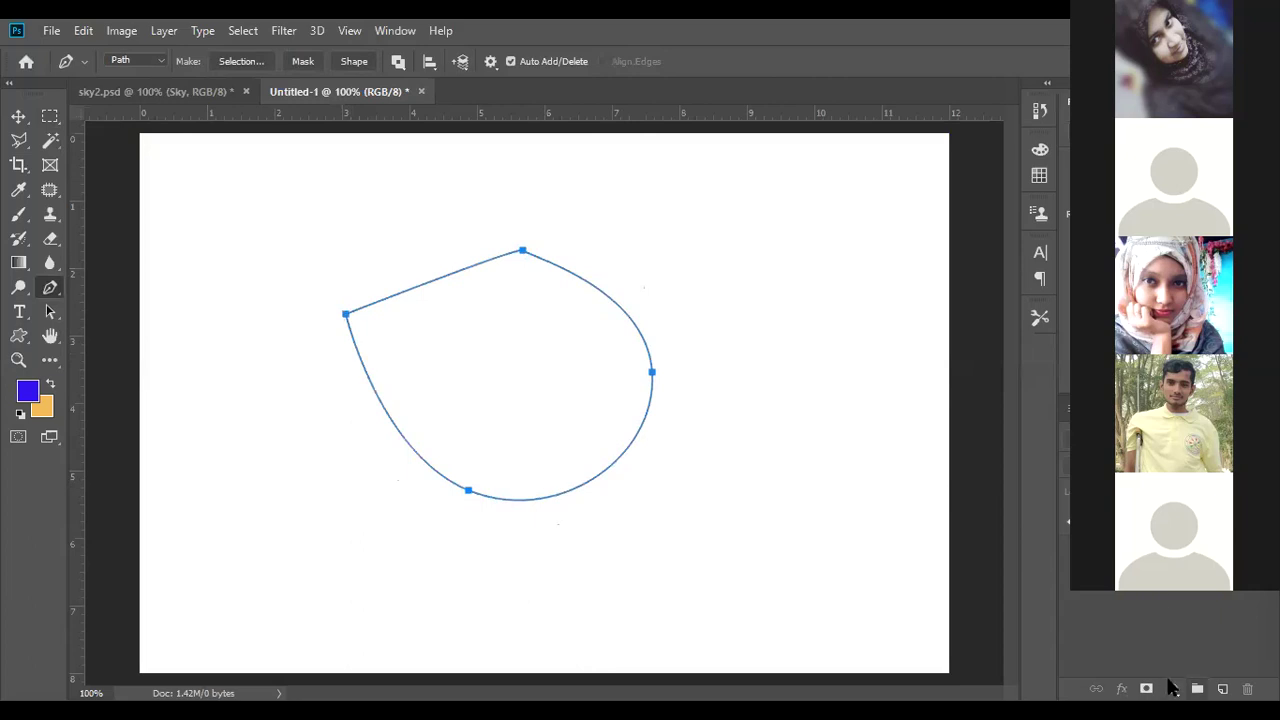
key("Delete")
key("Delete")
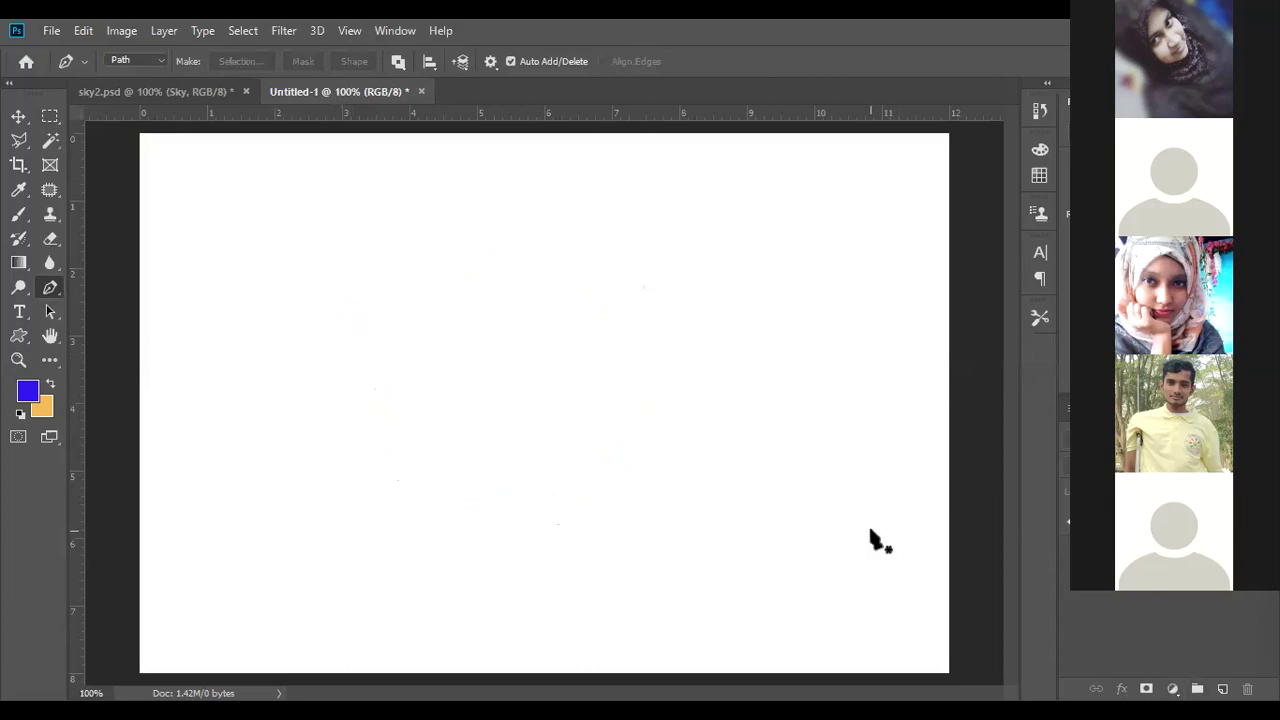
- Draw a closed, curved freeform path across the middle of the canvas on a new layer and convert it to a selection
left_click(340, 376)
left_click_drag(357, 349, 420, 306)
mouse_move(564, 294)
left_mouse_down()
mouse_move(621, 350)
mouse_move(665, 526)
mouse_move(537, 546)
left_mouse_up()
left_click_drag(469, 519, 424, 514)
left_click_drag(393, 463, 391, 456)
left_click(340, 377)
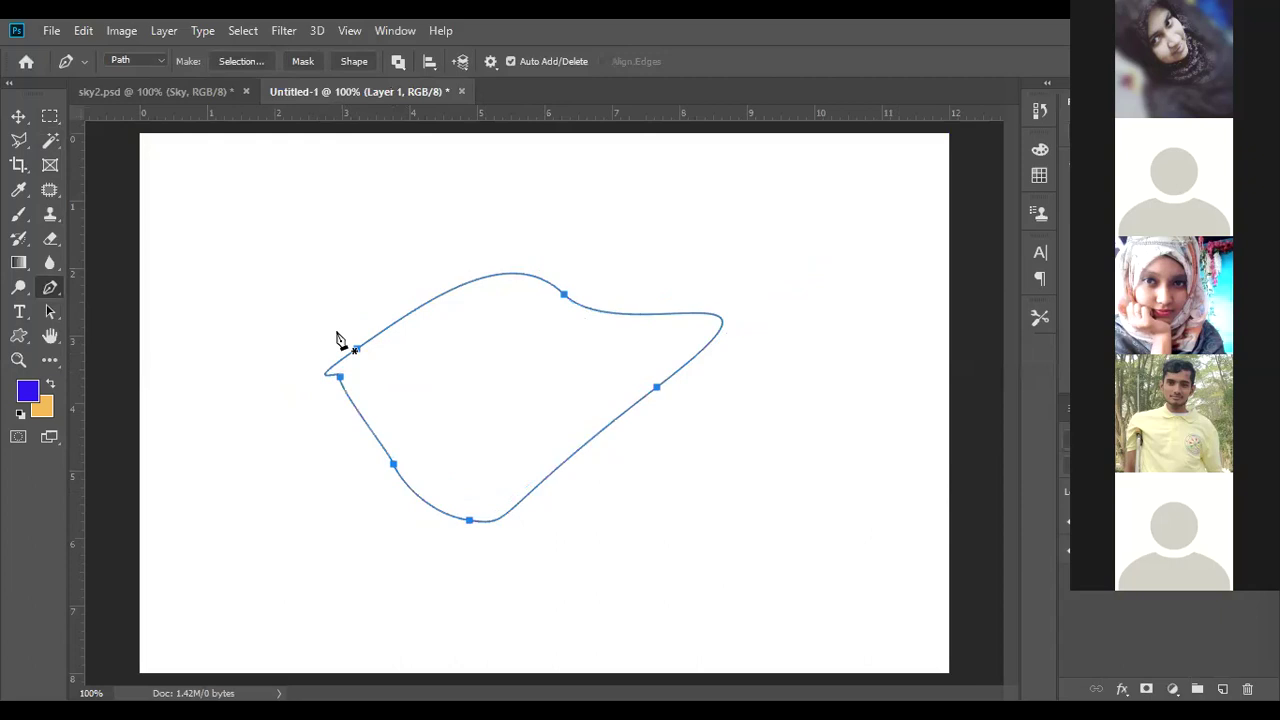
key("ctrl+Return")
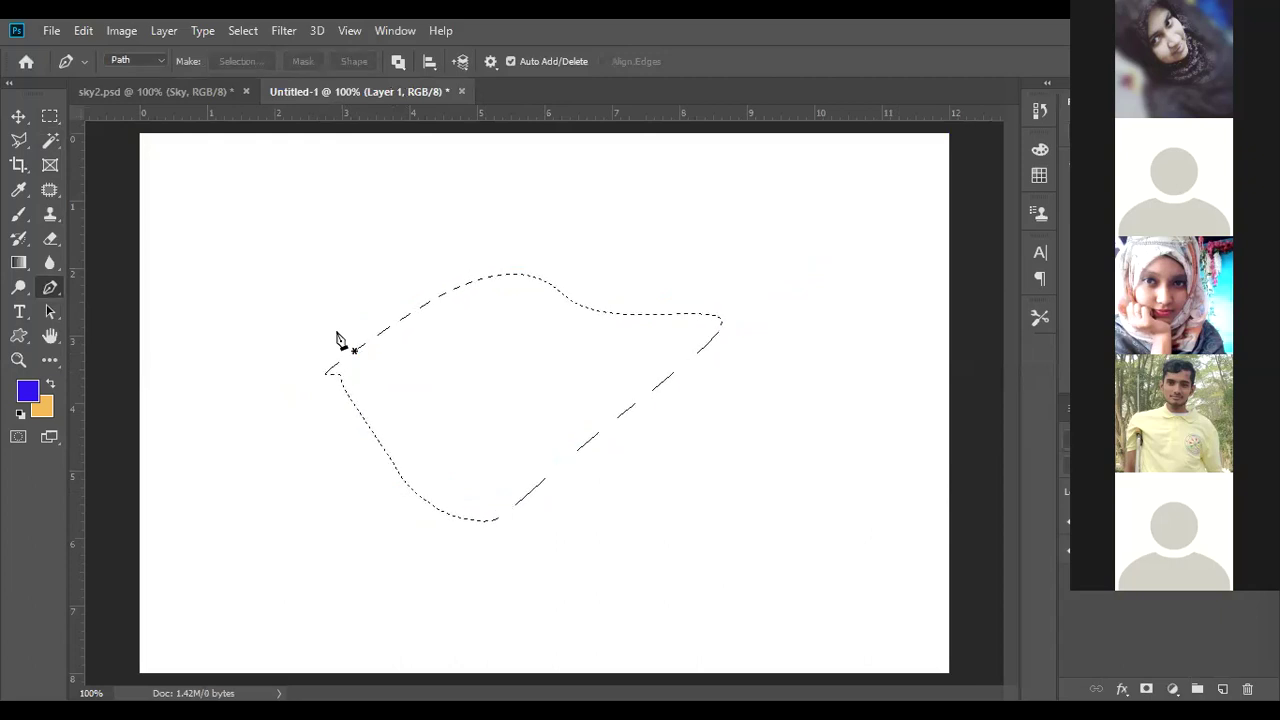
- Paint the selected area blue (#3213f0) with the Brush tool at 100% opacity, and deselect it
left_click(27, 391)
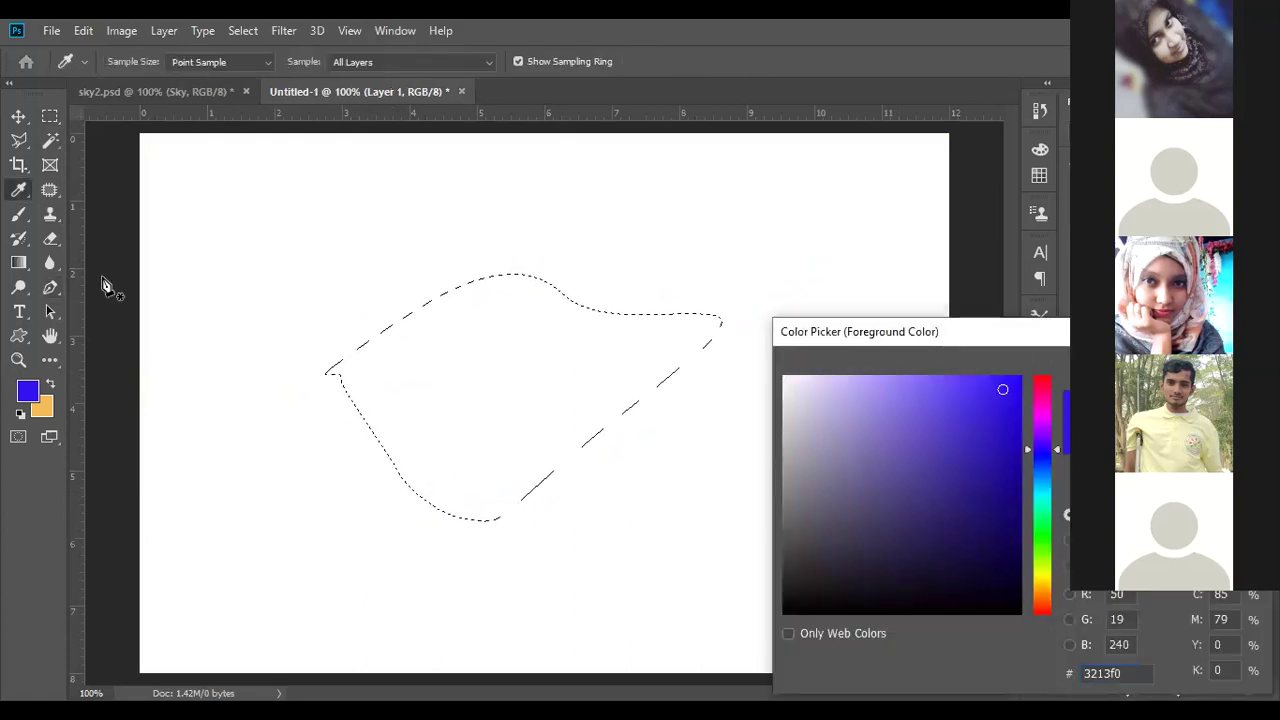
key("Return")
left_click(18, 214)
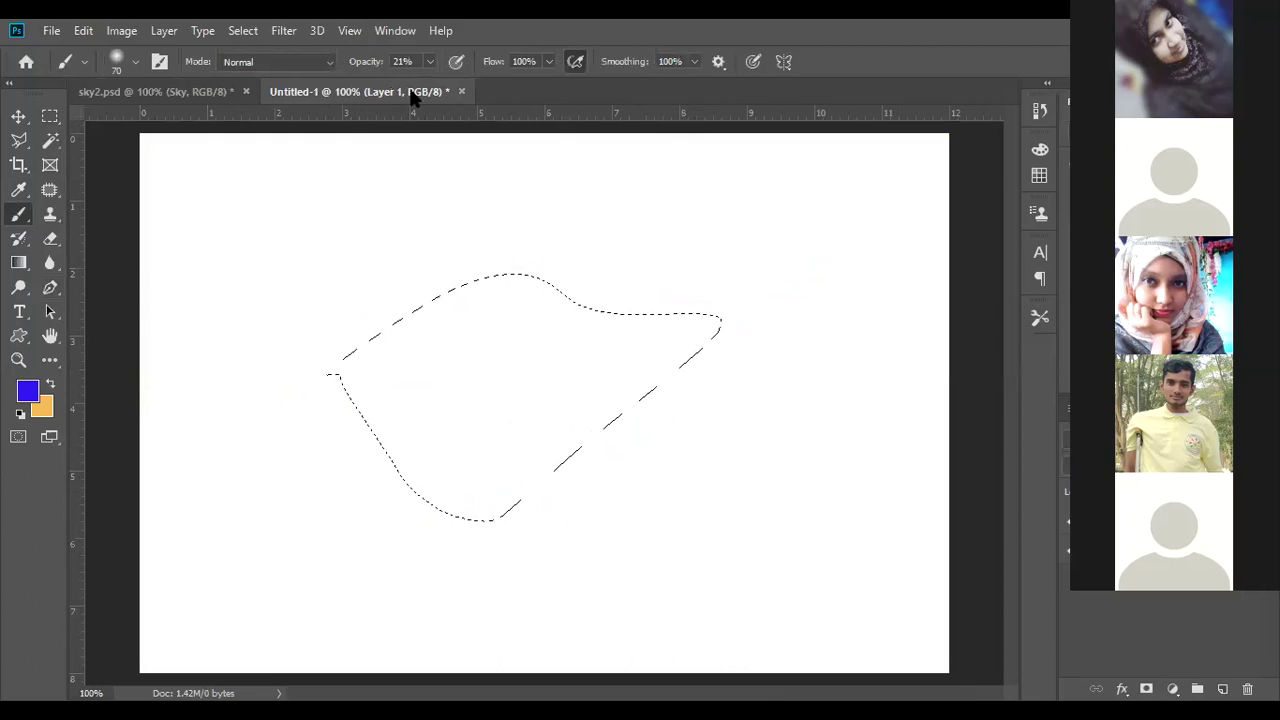
left_click(430, 61)
left_click(500, 96)
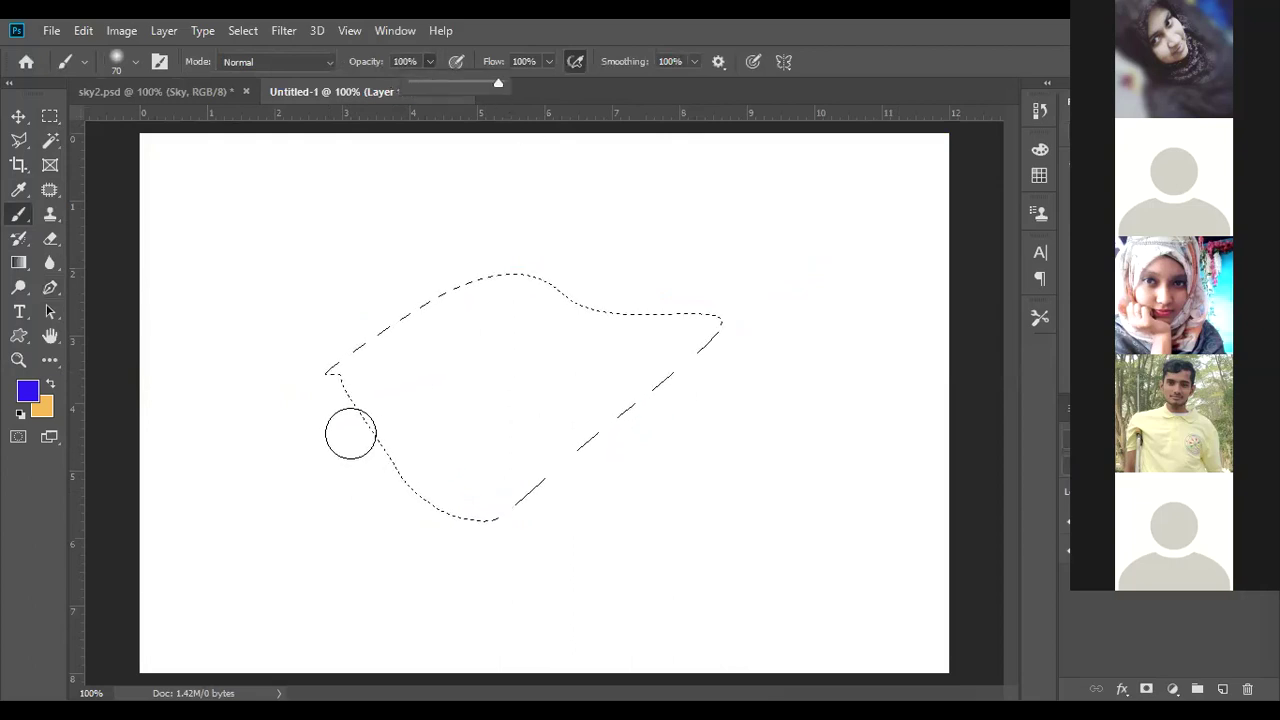
mouse_move(350, 433)
left_mouse_down()
mouse_move(713, 454)
mouse_move(390, 302)
mouse_move(752, 345)
mouse_move(394, 242)
mouse_move(521, 405)
mouse_move(448, 473)
mouse_move(500, 523)
mouse_move(537, 400)
left_mouse_up()
left_click(50, 116)
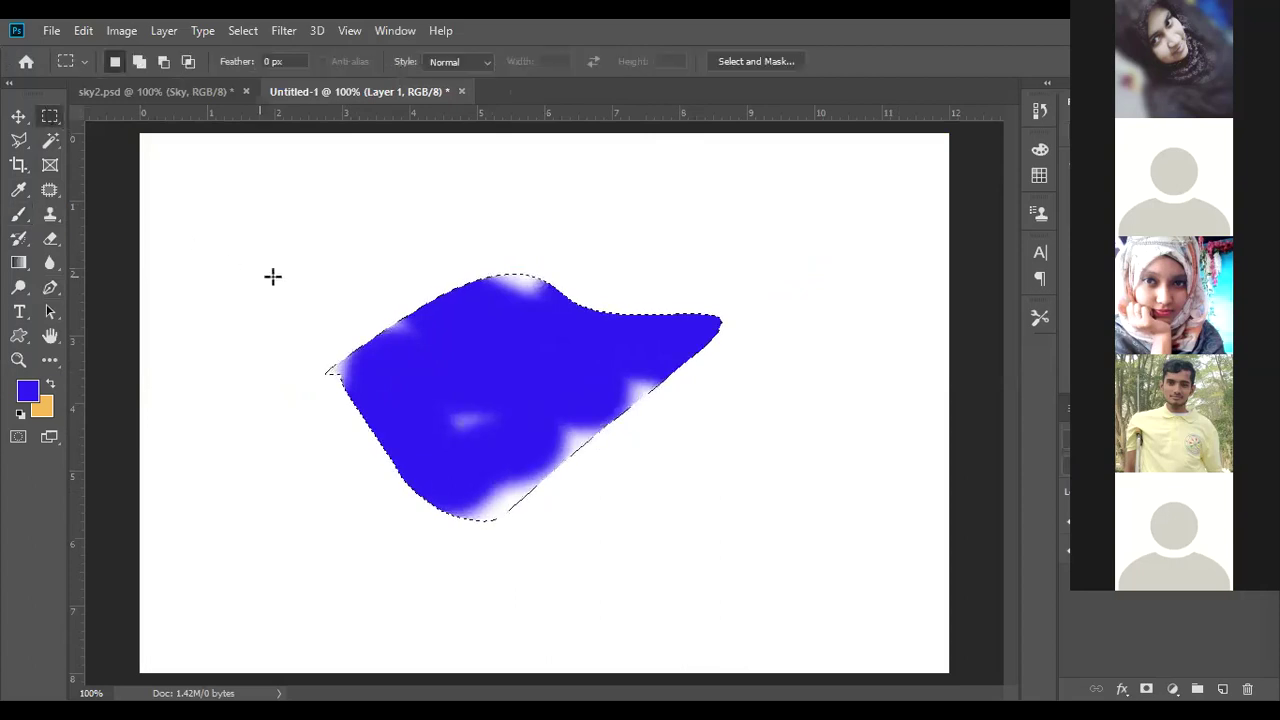
key("ctrl+d")
- Move the blue shape about 0.6 in left and 0.5 in up on the canvas
left_click(18, 116)
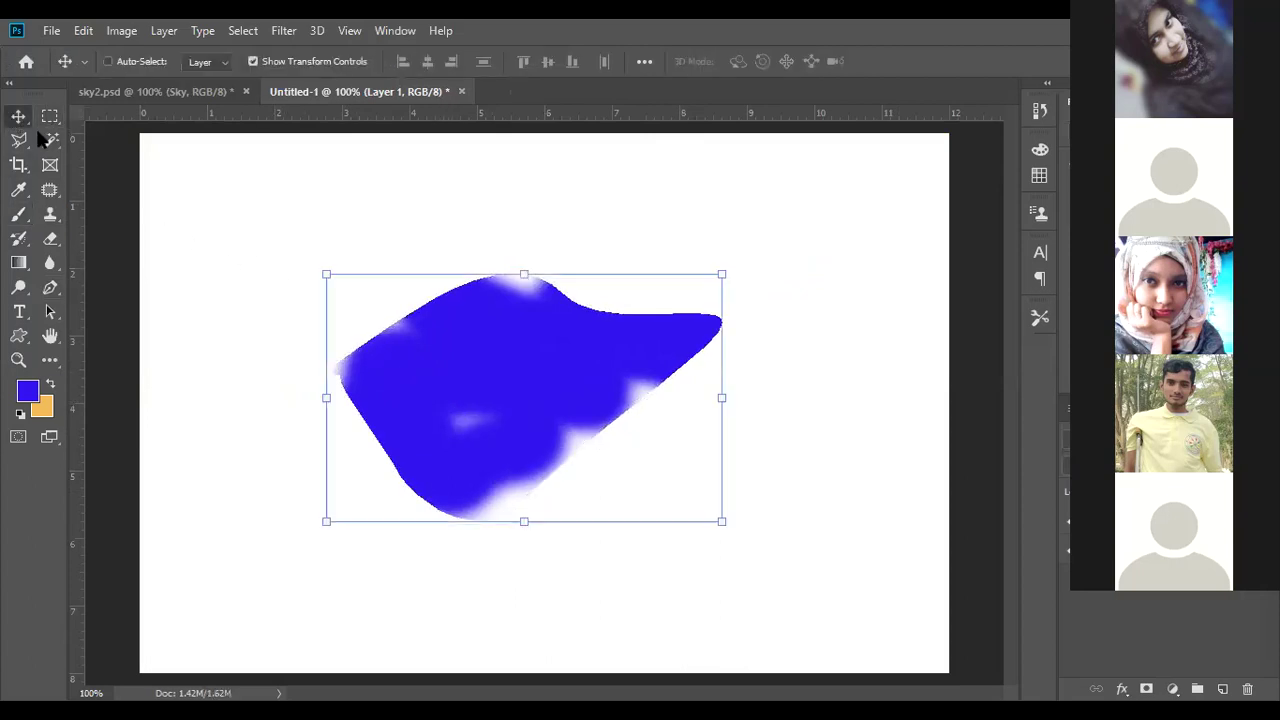
left_click_drag(551, 409, 503, 360)
right_click(479, 348)
key("Escape")
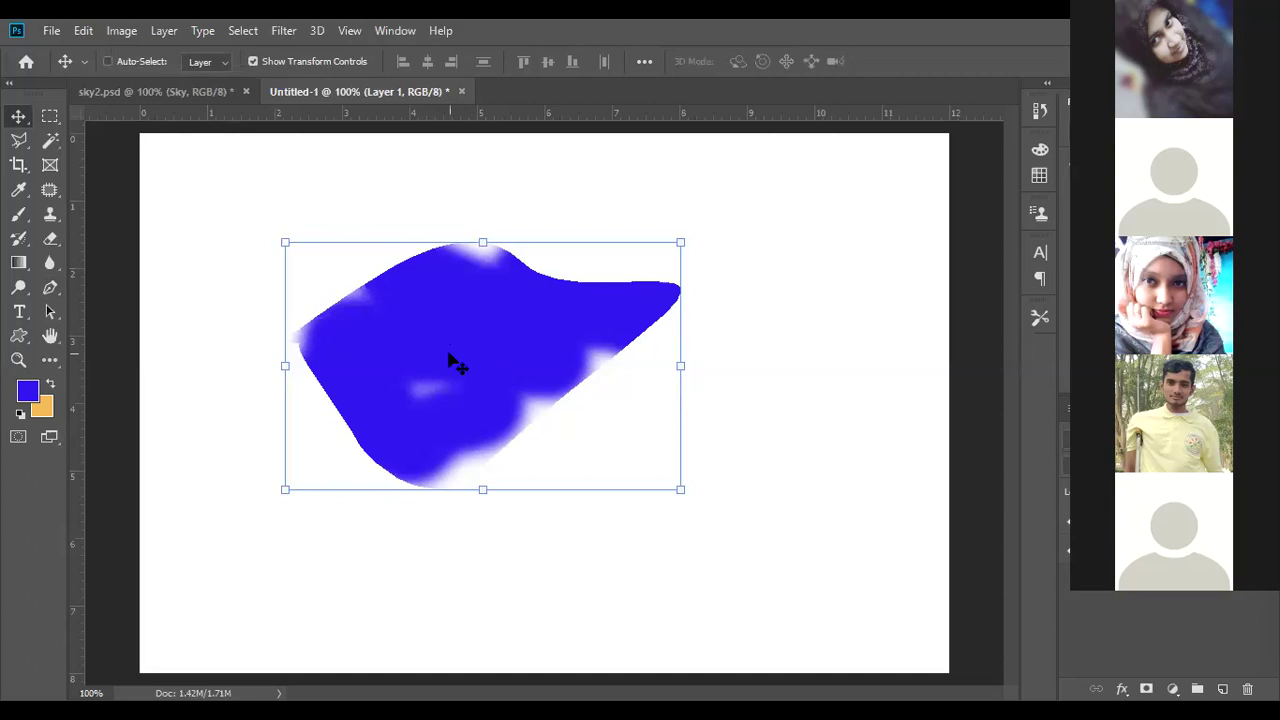
- Try moving only the part of the blue shape inside the restored selection toward the lower right, undo the move and deselect
left_click(449, 359)
key("ctrl")
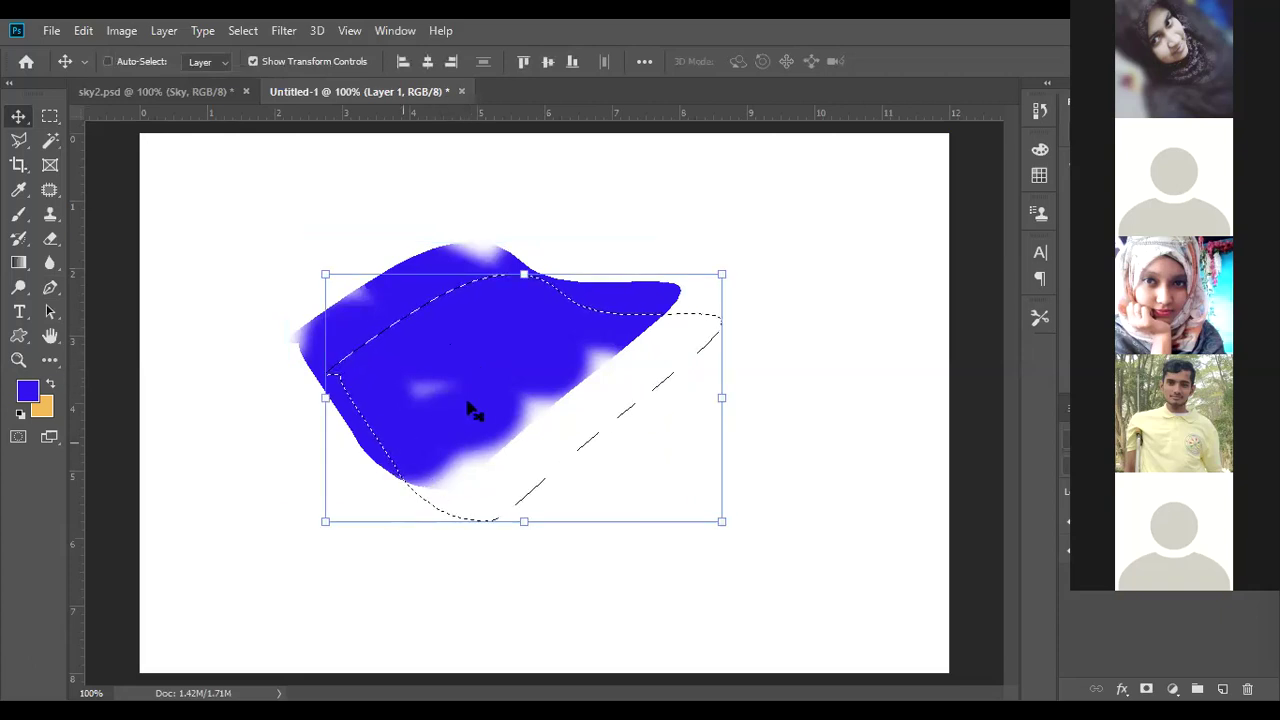
left_click_drag(520, 396, 725, 460)
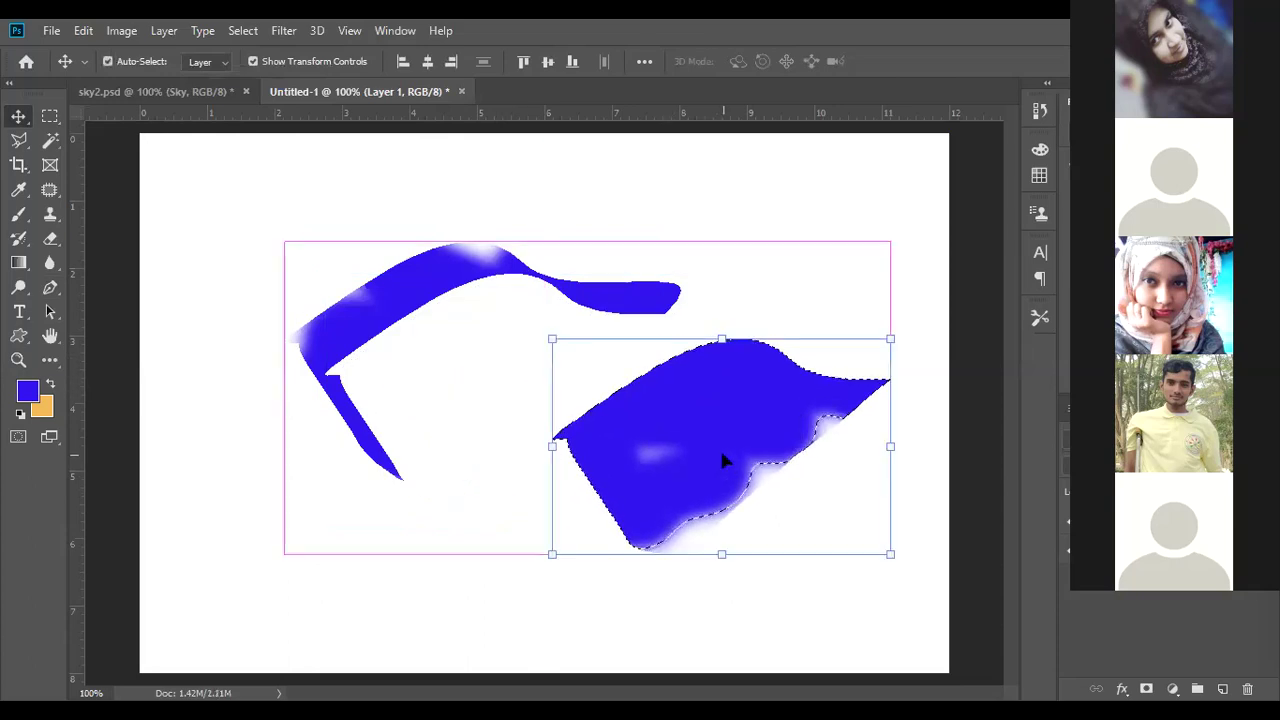
key("ctrl+z")
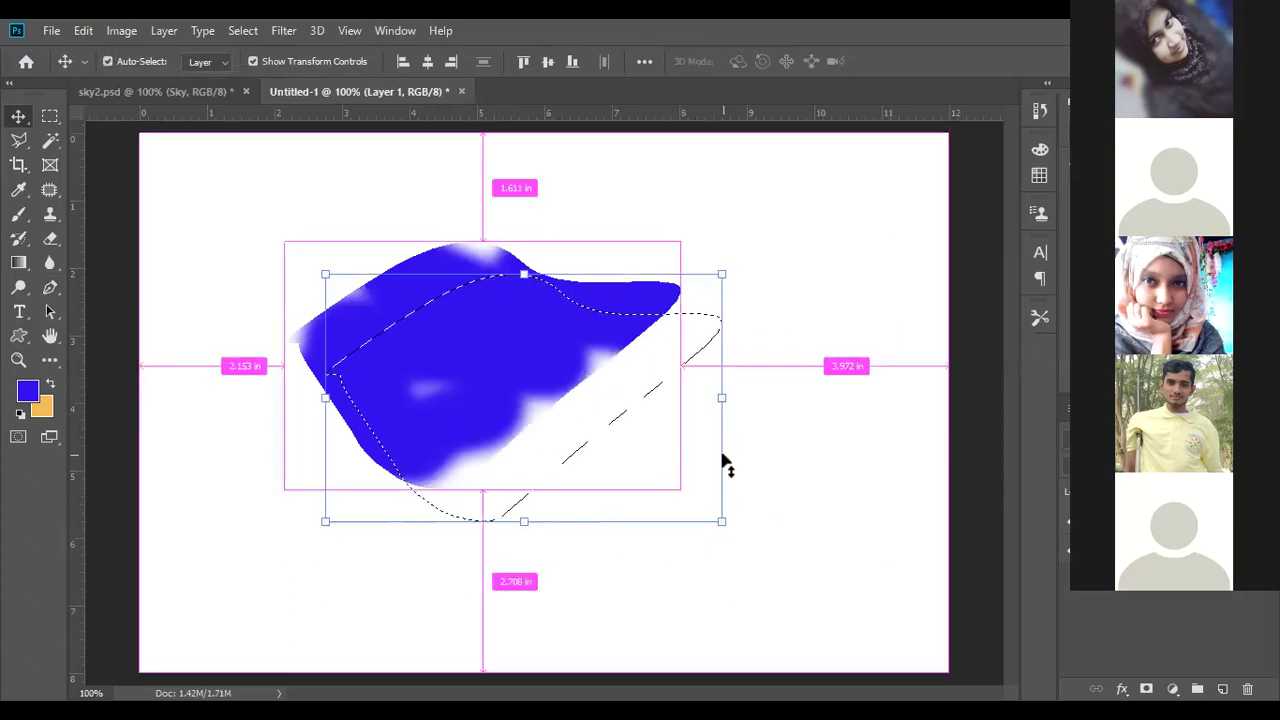
key("ctrl+d")
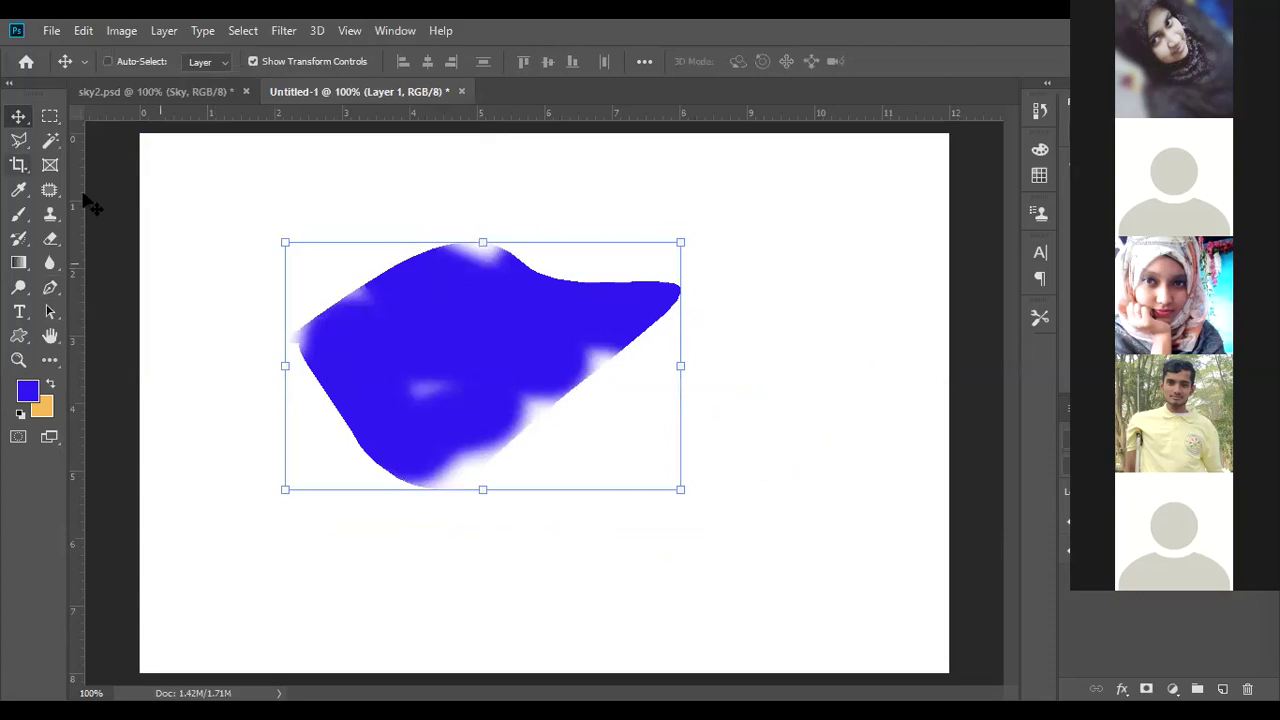
- Try moving the blue shape about 4.6 in right and 0.6 in down, and undo back to its original, selected state
left_click_drag(474, 391, 782, 429)
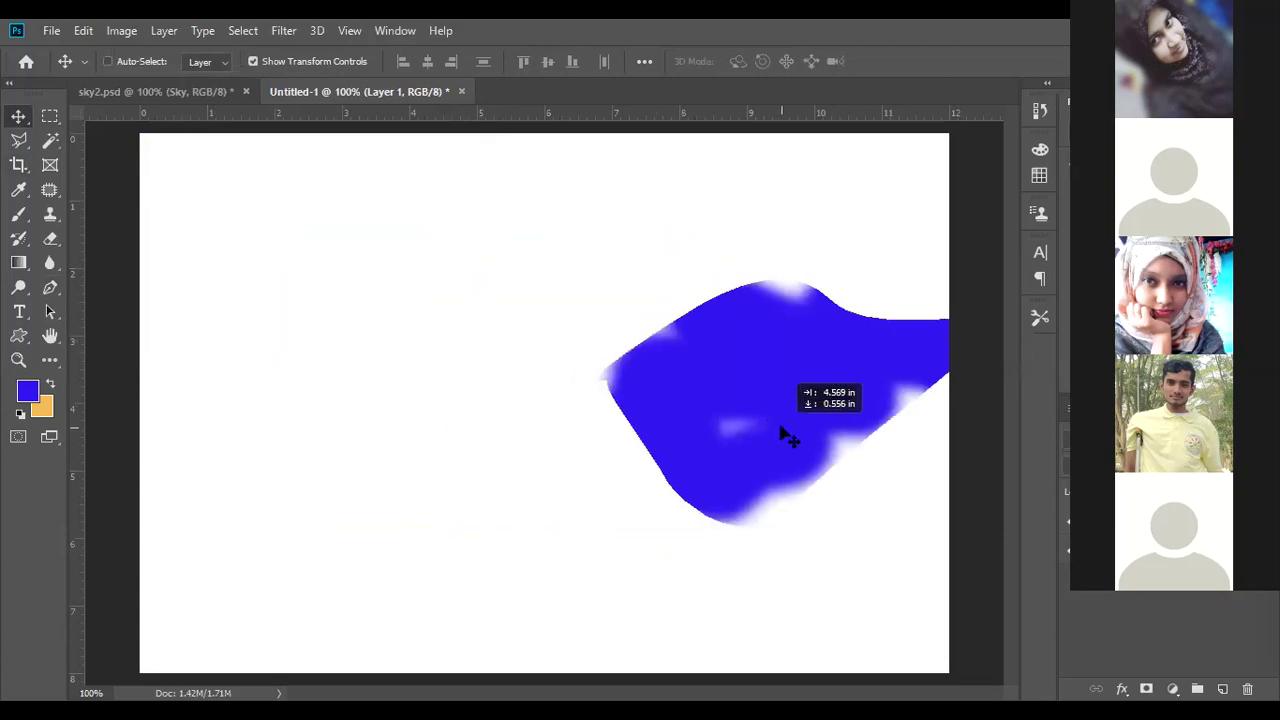
key("ctrl+z")
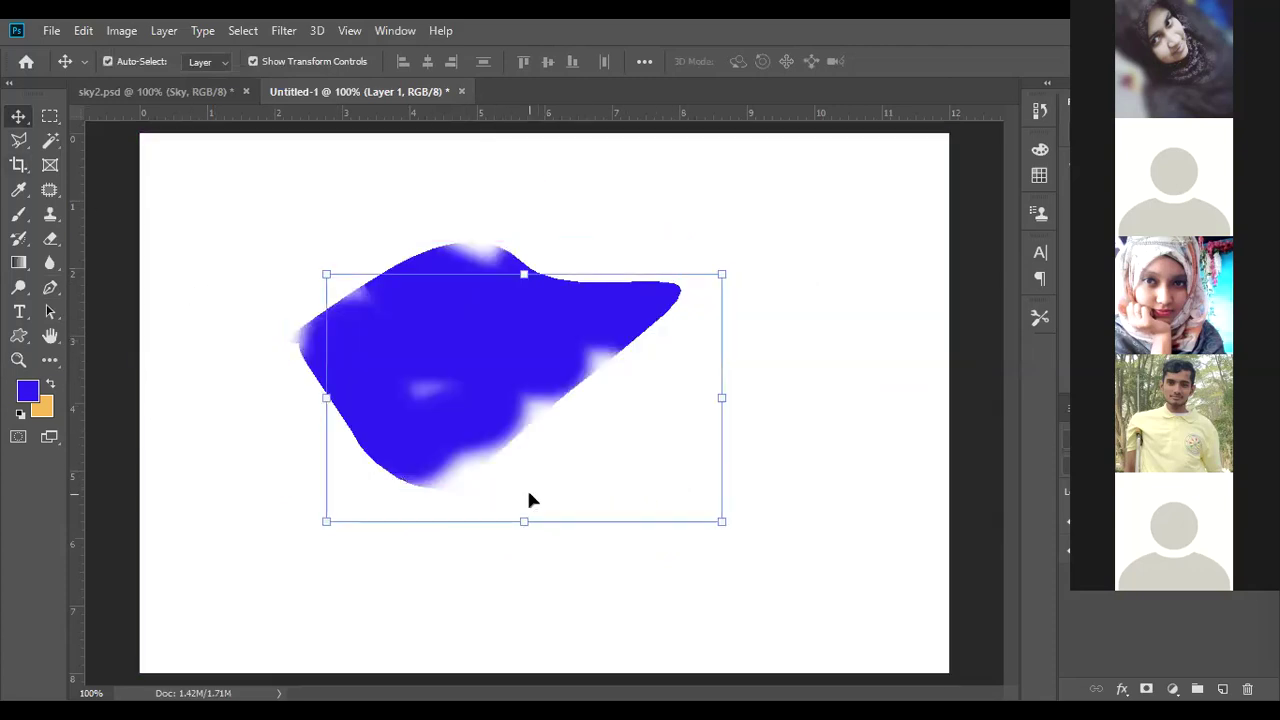
key("ctrl+z")
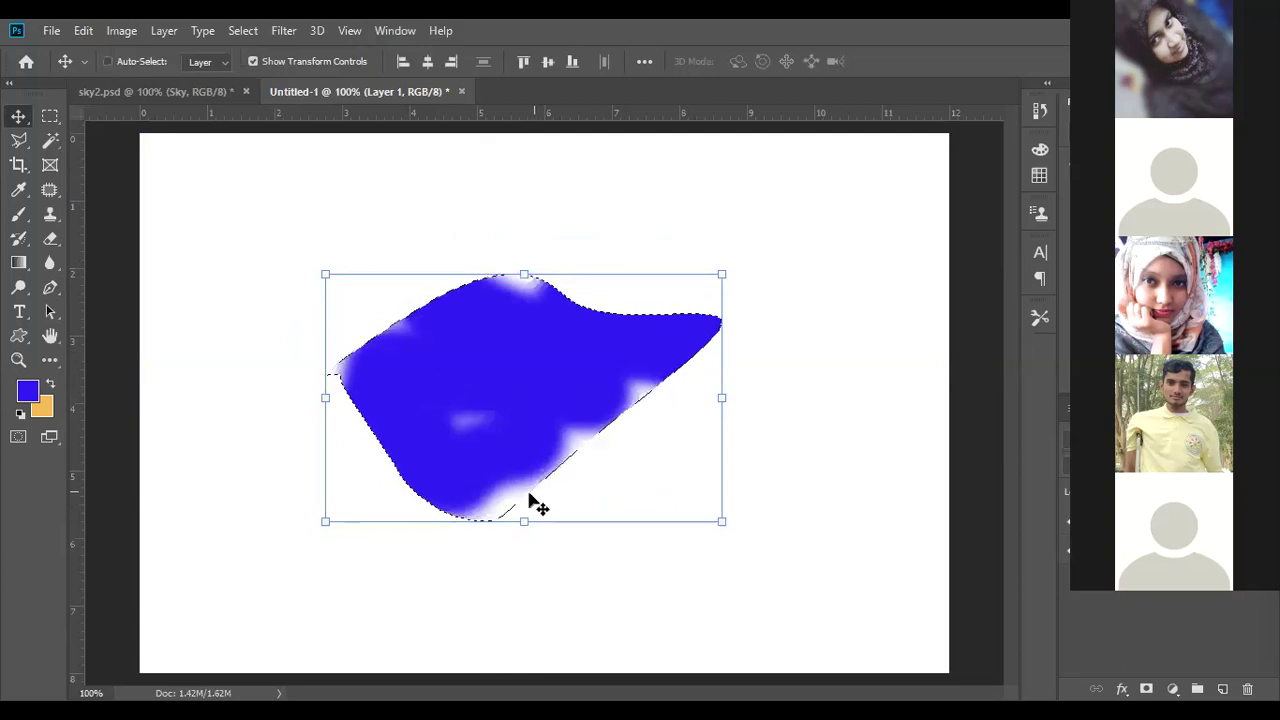
- Deselect the blue shape and move it about 3.5 in right and 1.8 in up, to the canvas's upper-right corner
key("m")
left_click(517, 391)
left_click(18, 116)
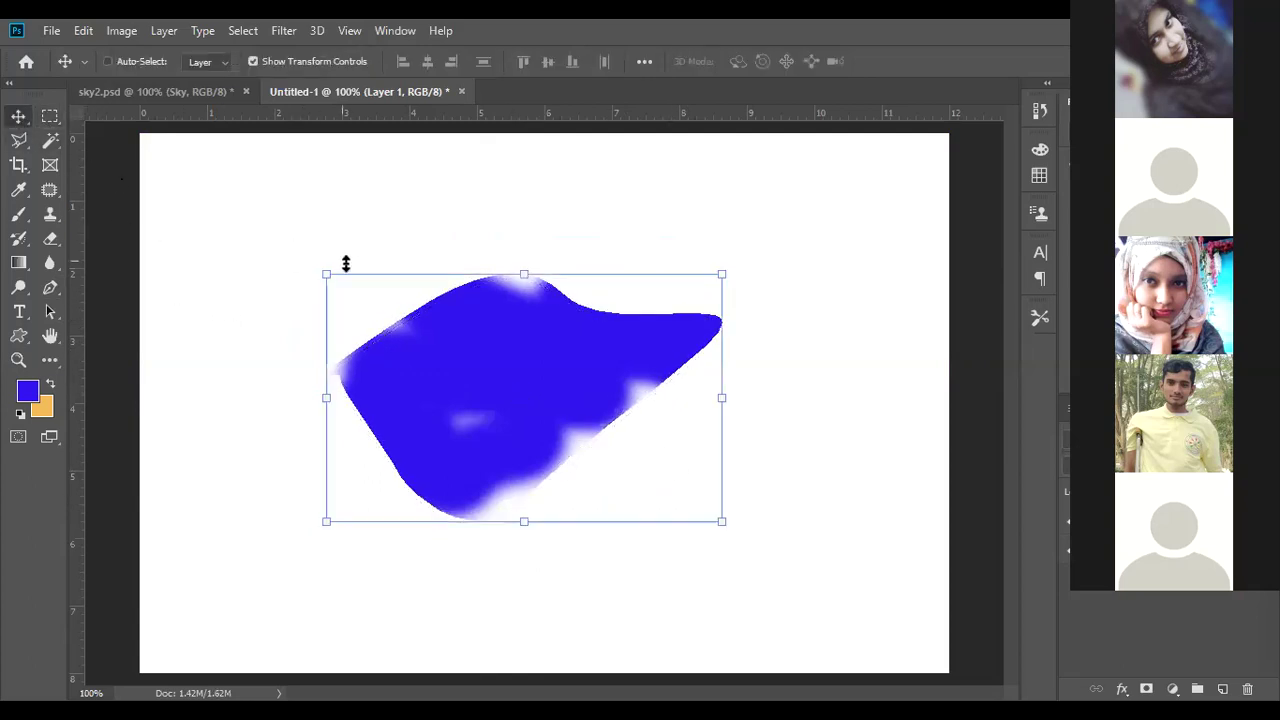
left_click_drag(490, 396, 726, 277)
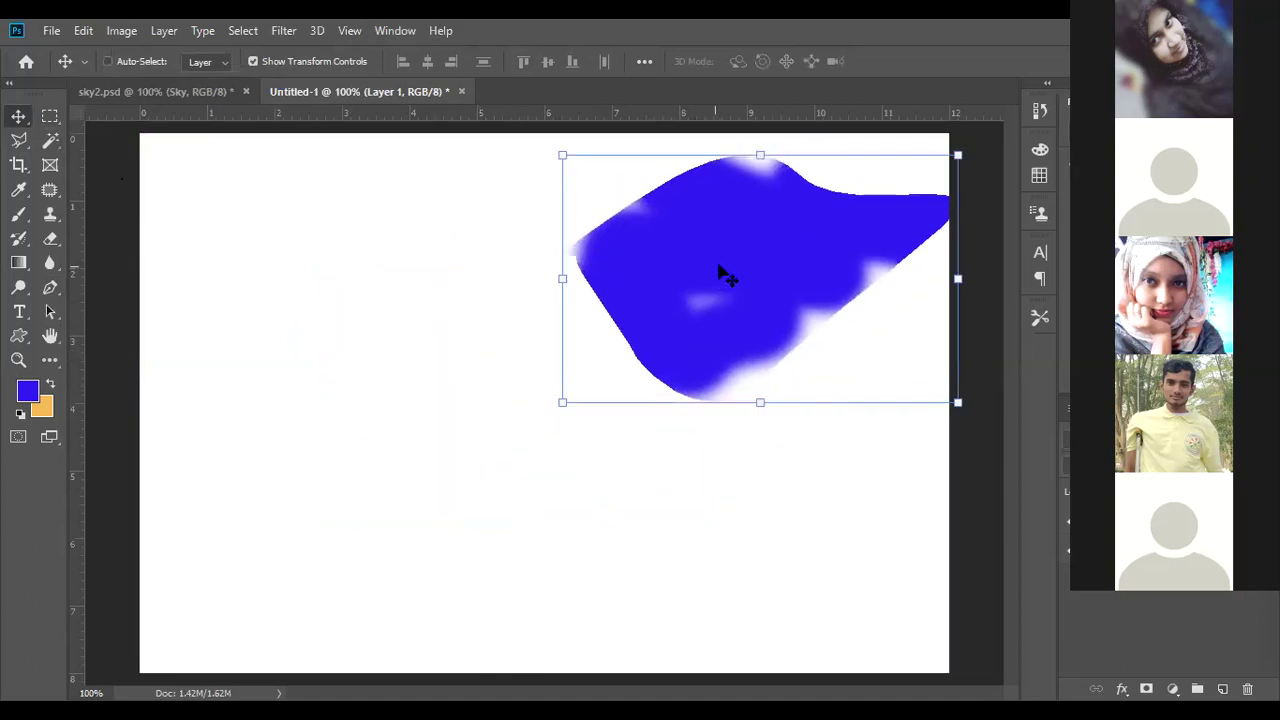
- Deselect the blue shape, move it about 7 in left and 0.5 in up, and restore the previous selection
key("m")
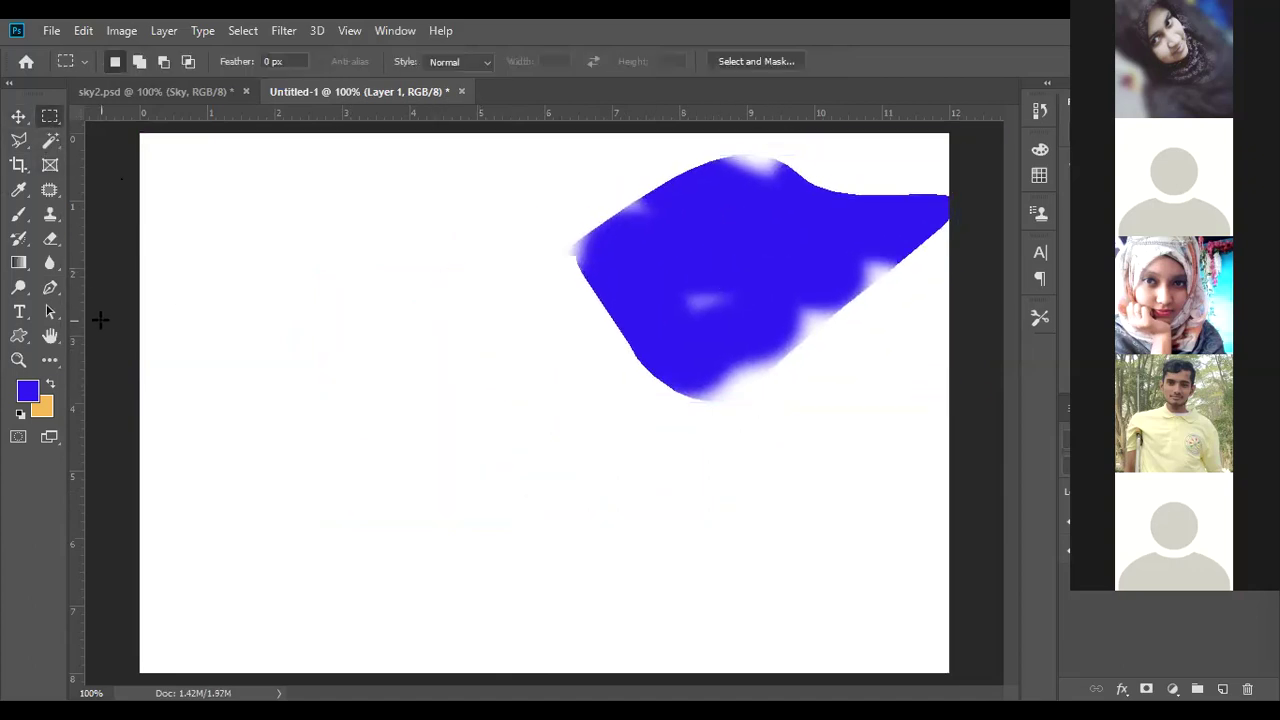
key("ctrl+shift+d")
left_click_drag(480, 434, 720, 306)
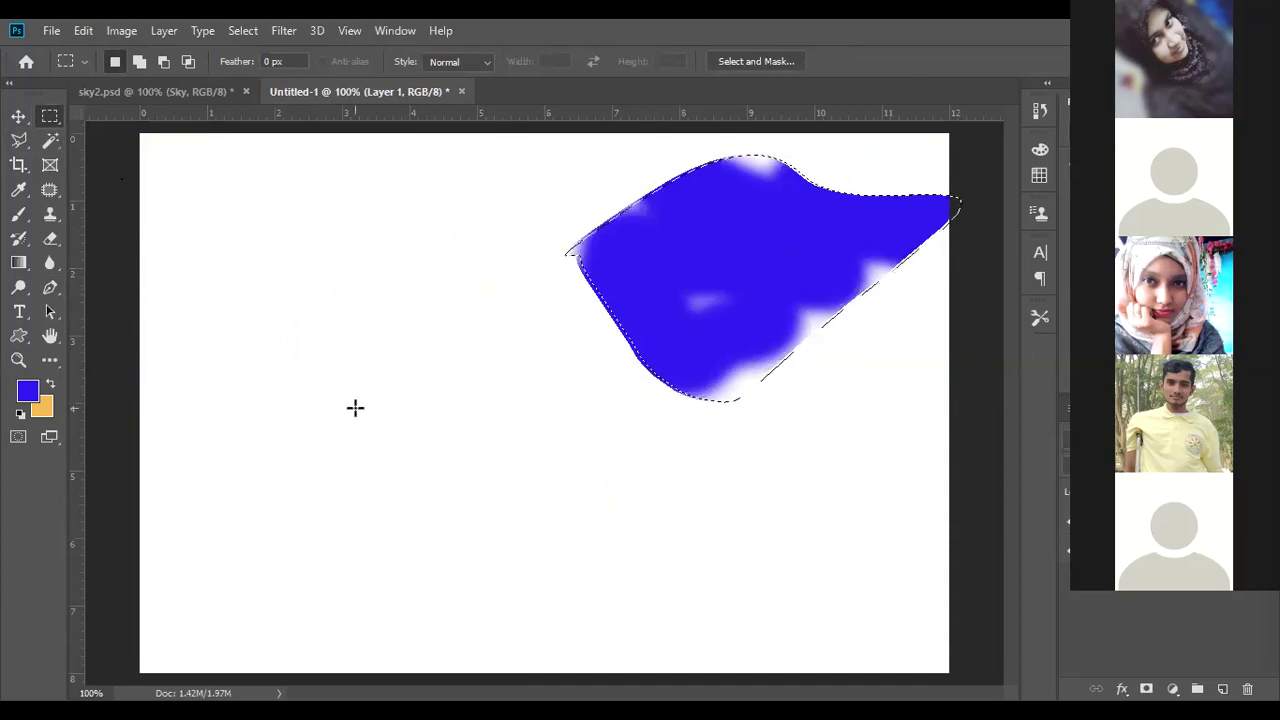
left_click(18, 117)
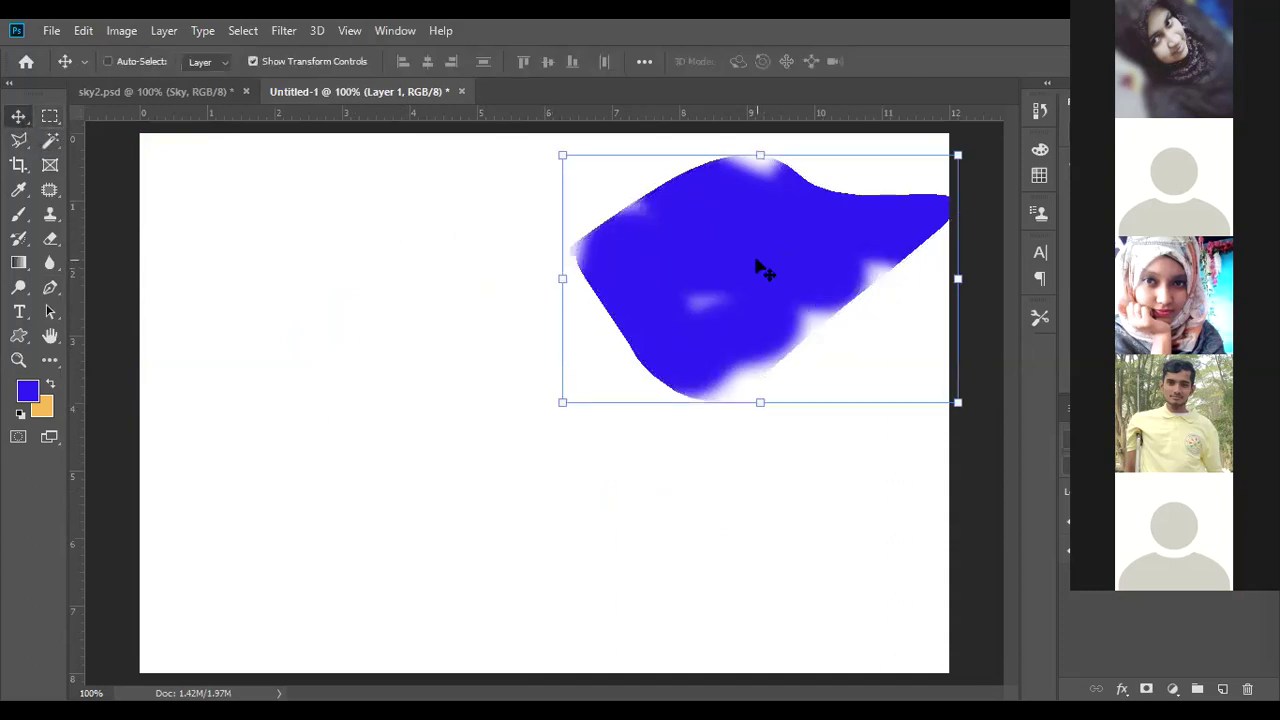
left_click_drag(755, 265, 284, 228)
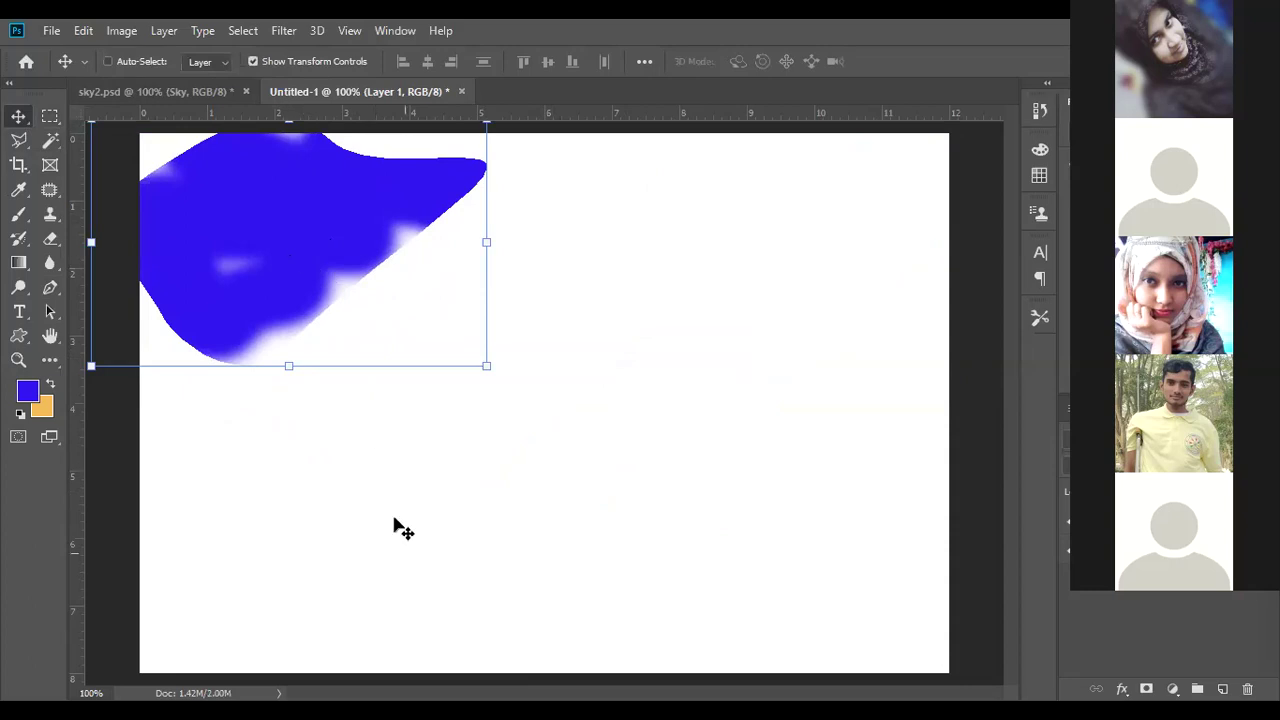
key("ctrl+z")
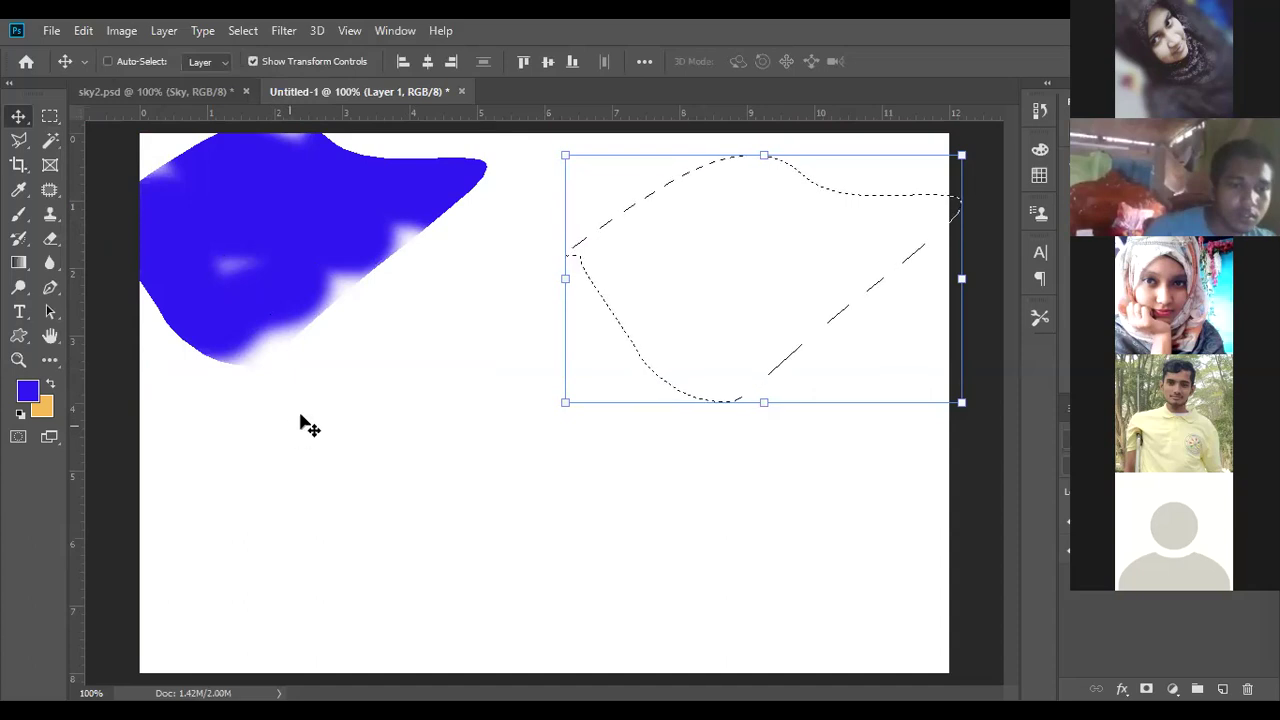
- Undo the recent moves to return the blue shape to the middle of the canvas, and bring back its selection
key("ctrl")
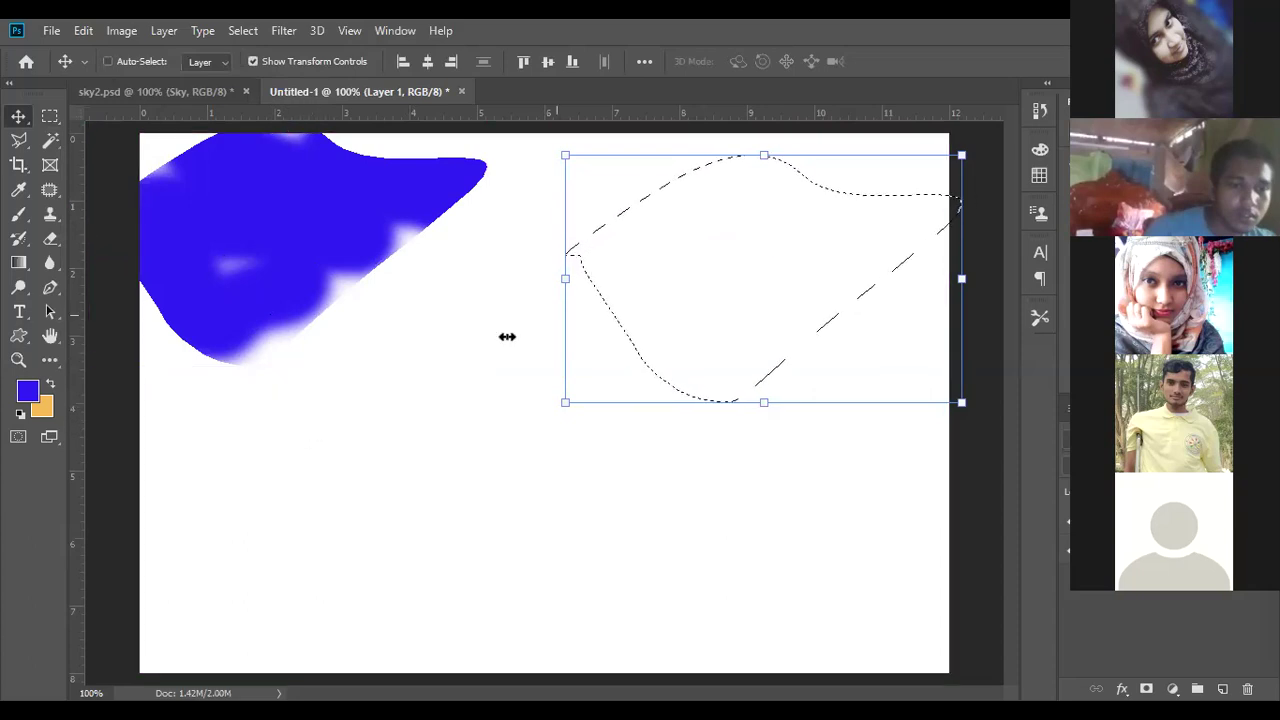
key("ctrl+z")
key("ctrl+z")
key("ctrl+z")
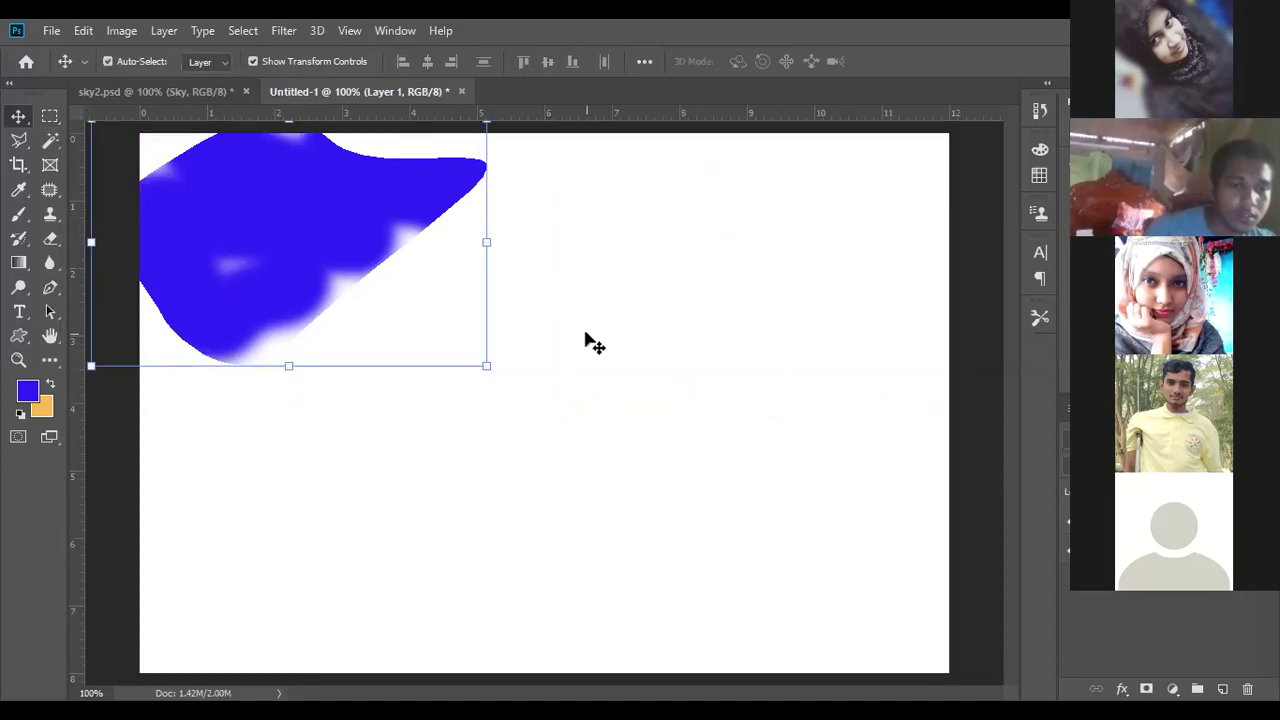
key("ctrl+z")
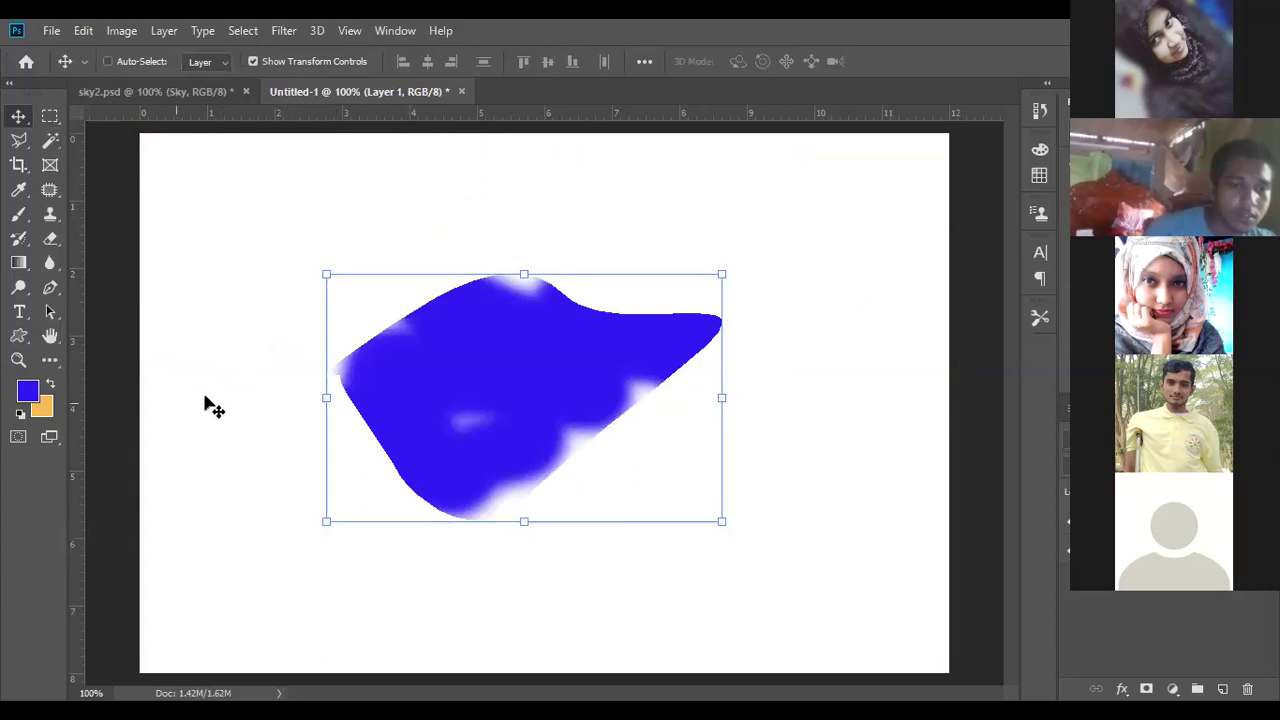
left_click(50, 117)
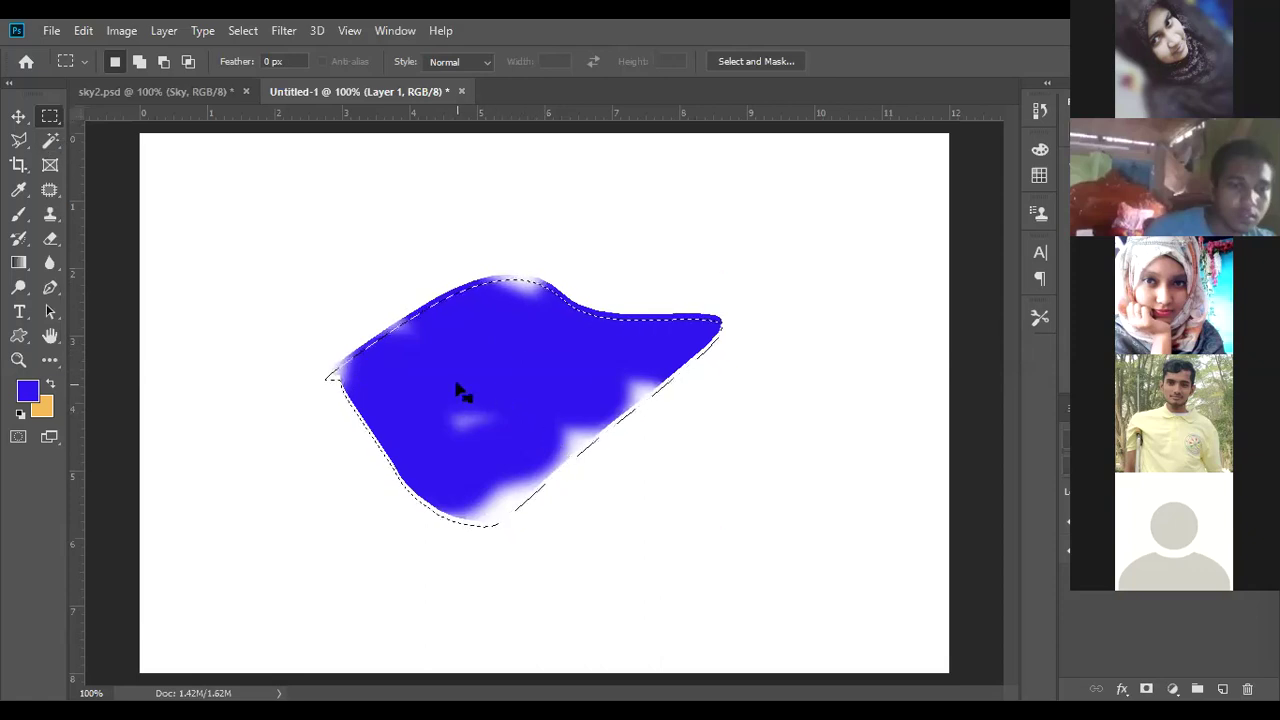
- Go back to the unpainted freeform path and convert it to a selection
left_click(50, 287)
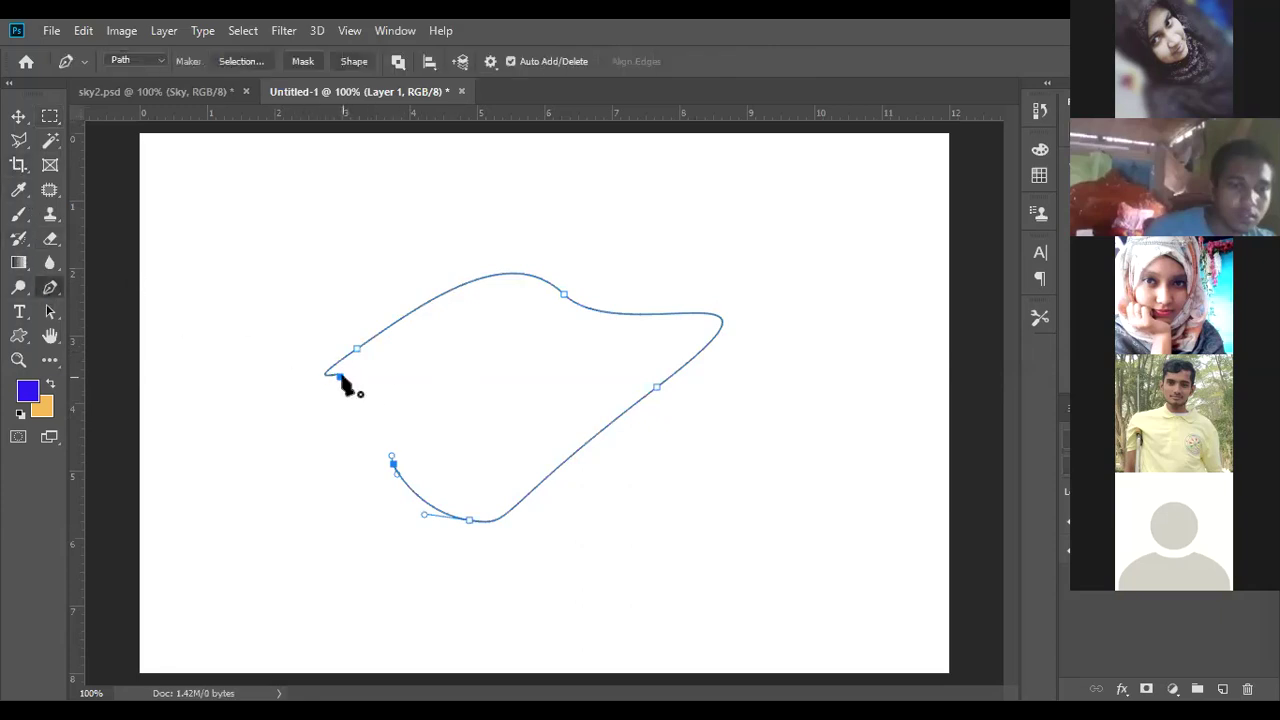
left_click(240, 62)
left_click(737, 187)
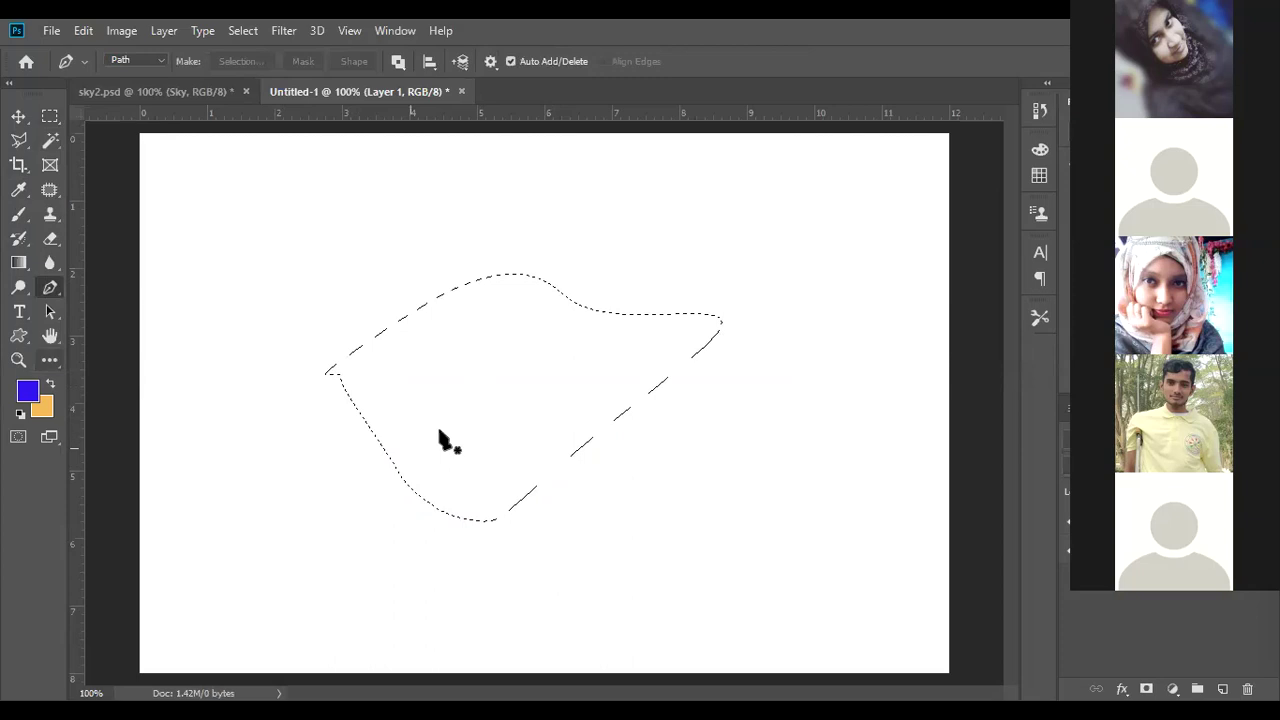
- Paint the whole selected area blue with a soft 70 px brush at 100% opacity and flow
left_click(18, 213)
mouse_move(345, 370)
left_mouse_down()
mouse_move(697, 437)
mouse_move(589, 289)
mouse_move(994, 440)
left_mouse_up()
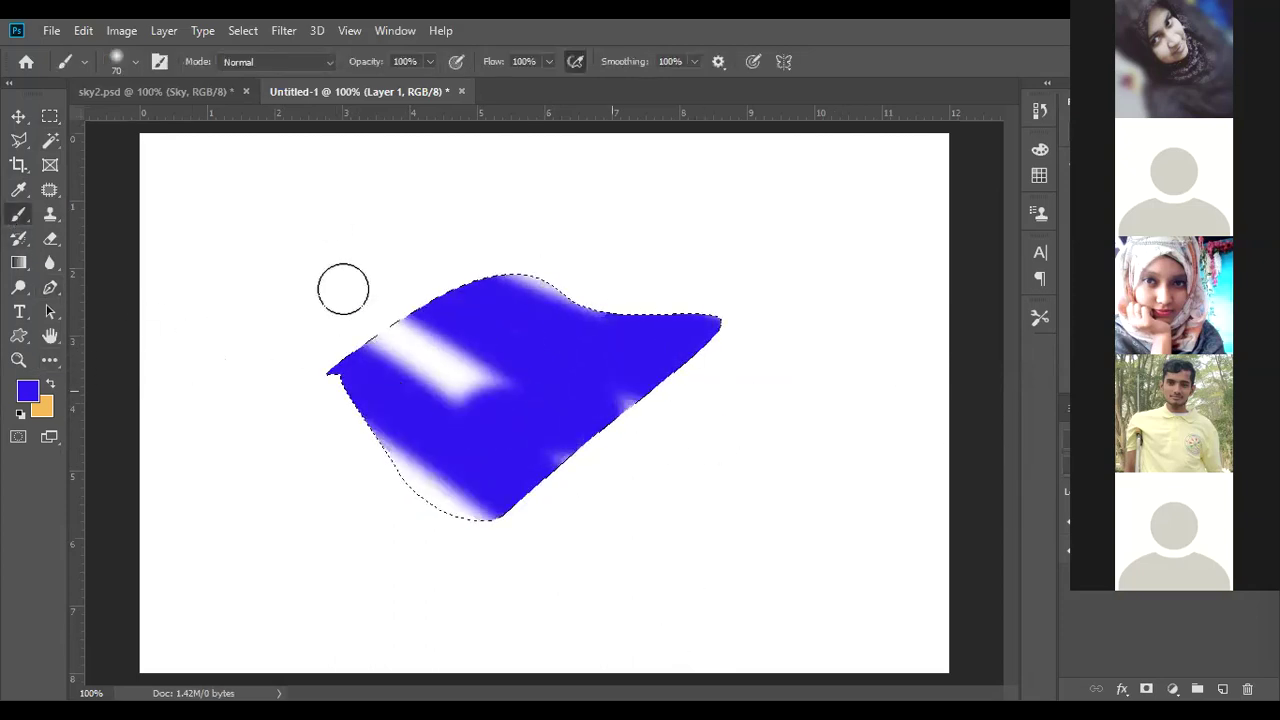
mouse_move(446, 331)
left_mouse_down()
mouse_move(394, 314)
mouse_move(474, 395)
left_mouse_up()
mouse_move(566, 568)
left_mouse_down()
mouse_move(493, 535)
mouse_move(289, 377)
left_mouse_up()
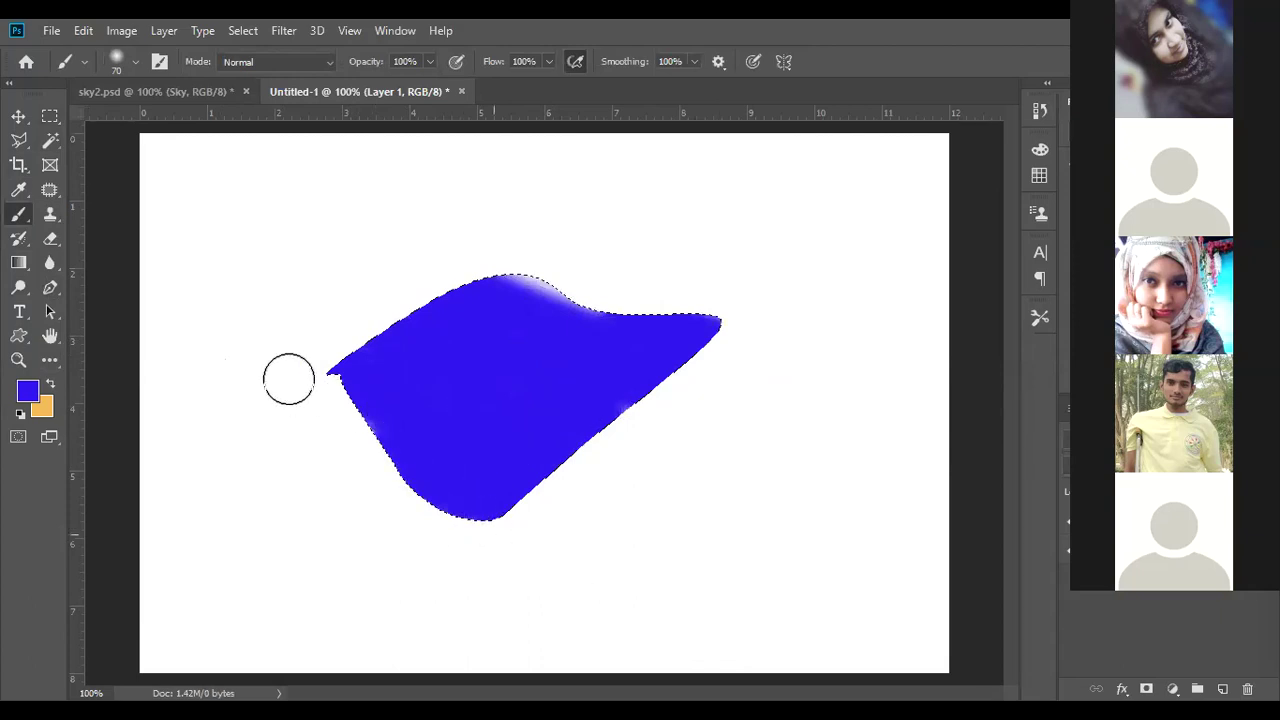
left_click_drag(694, 297, 478, 273)
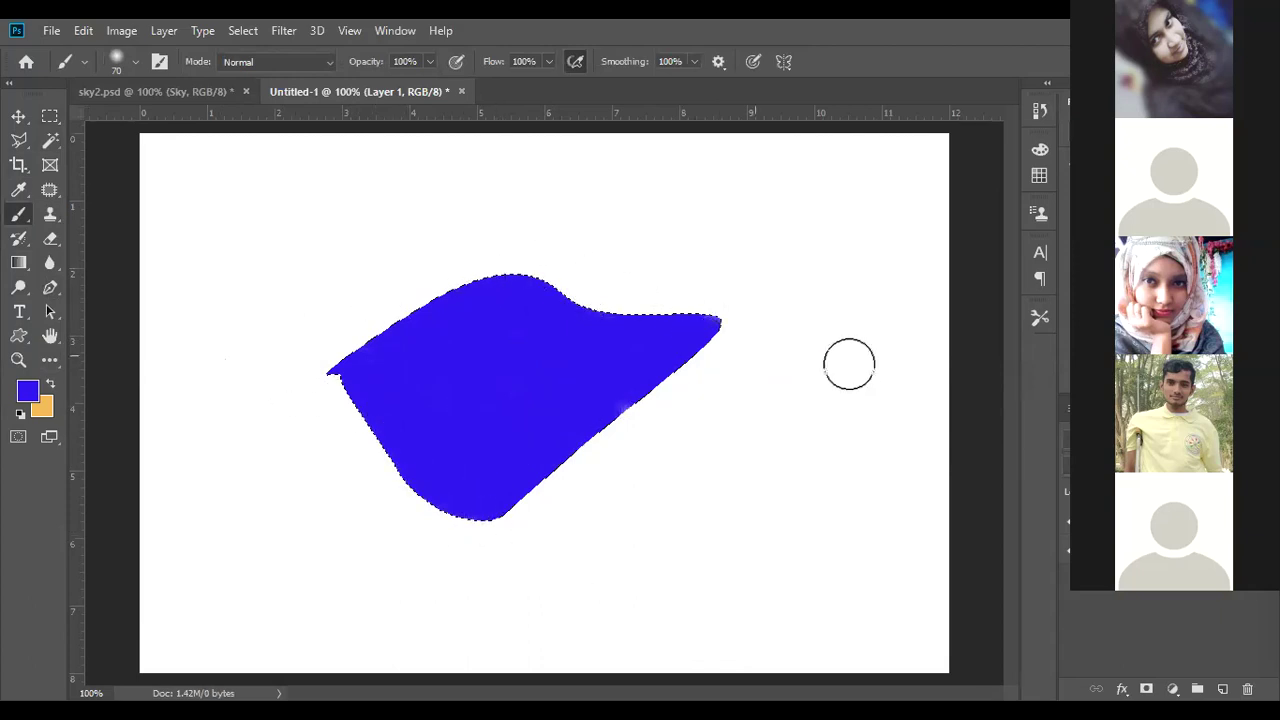
- Deselect the painted area and move the blue shape about 3.4 in right and 2.3 in down, to the canvas's lower-right corner
left_click(50, 116)
left_click_drag(438, 368, 443, 375)
left_click(441, 374)
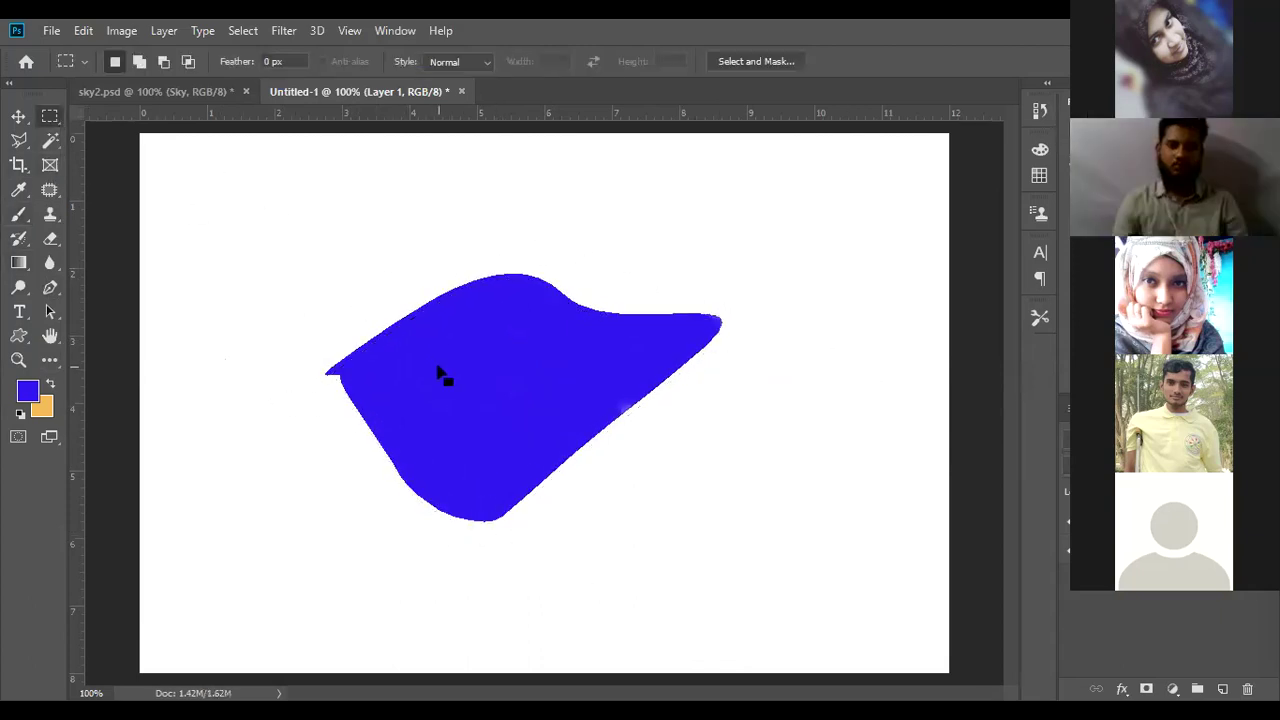
key("ctrl+z")
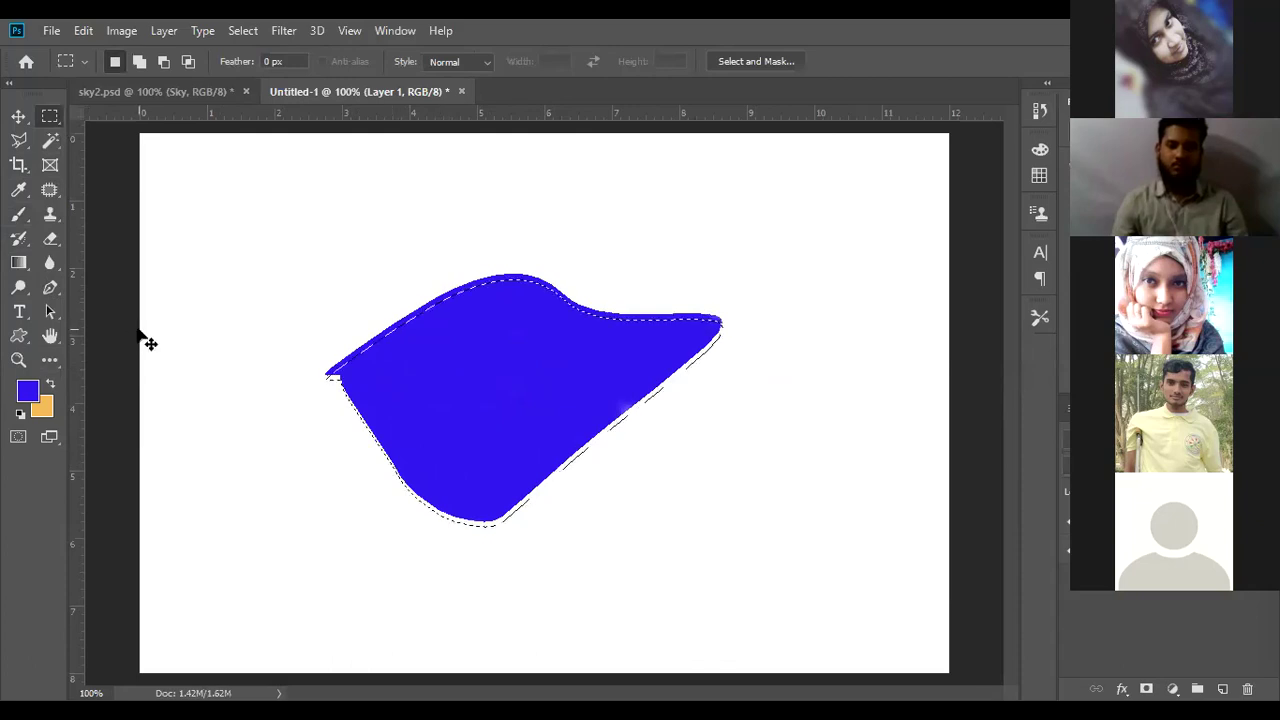
left_click(441, 373)
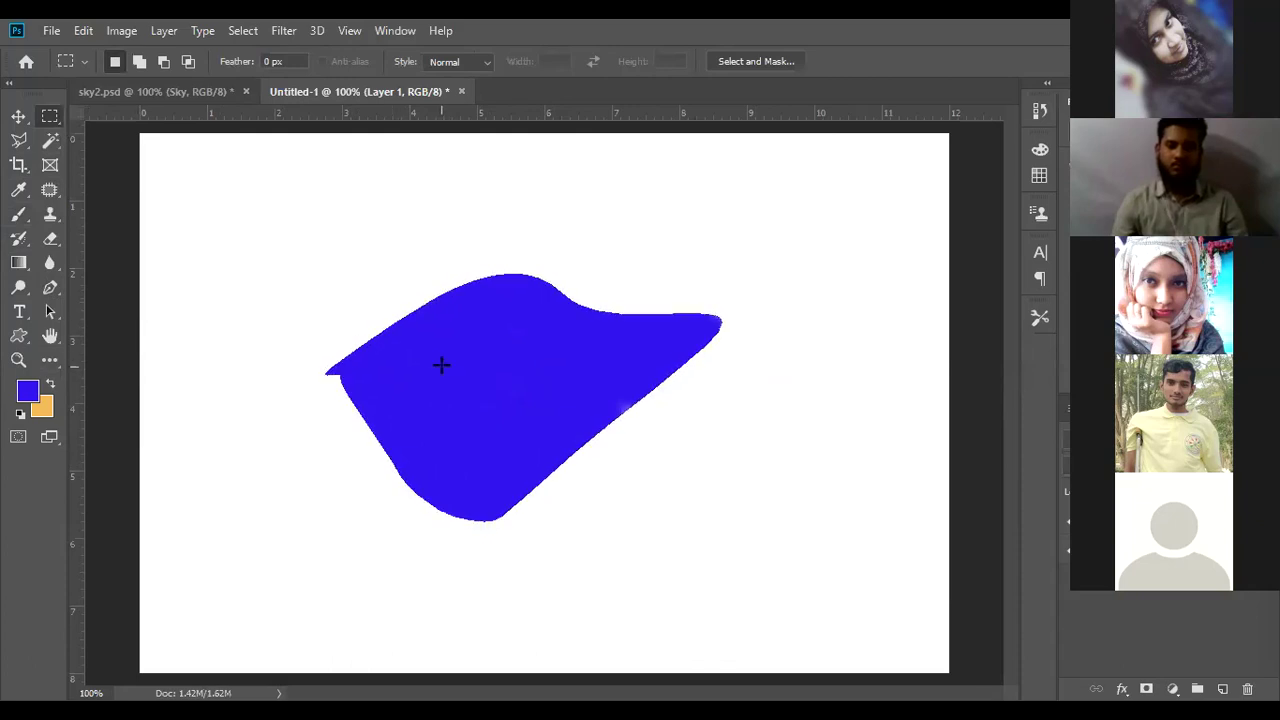
left_click(18, 118)
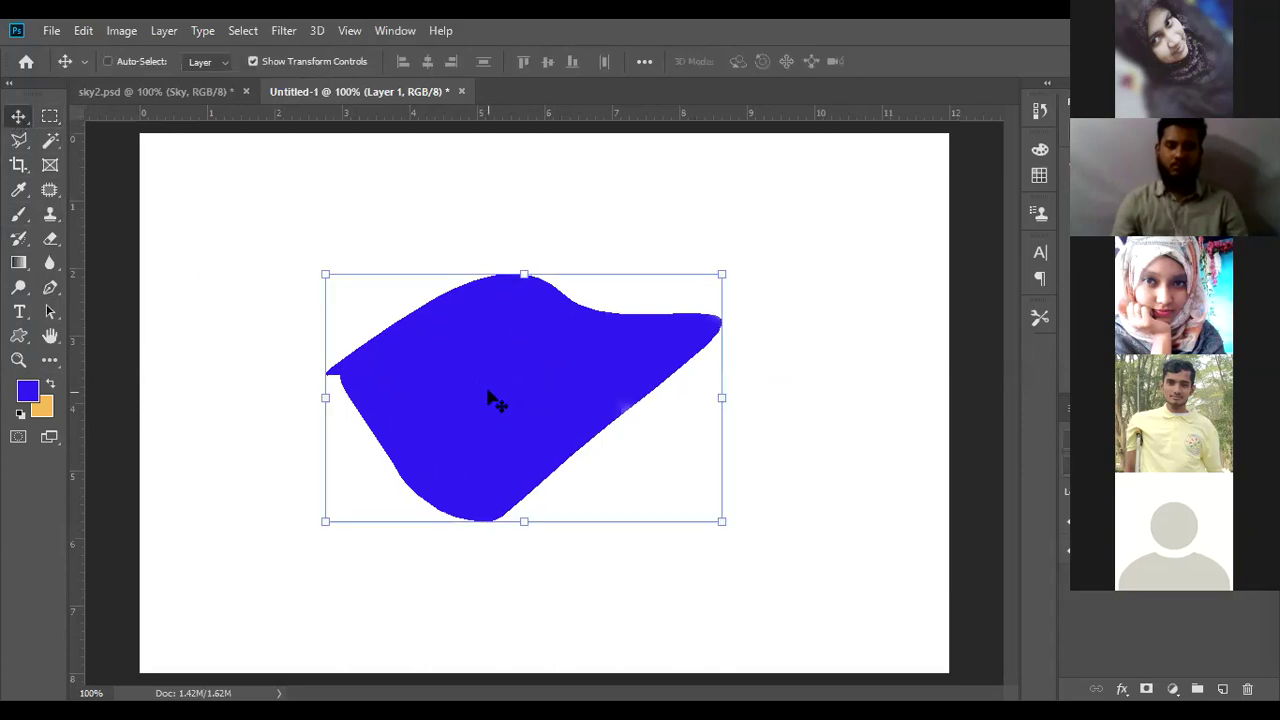
left_click_drag(409, 317, 717, 570)
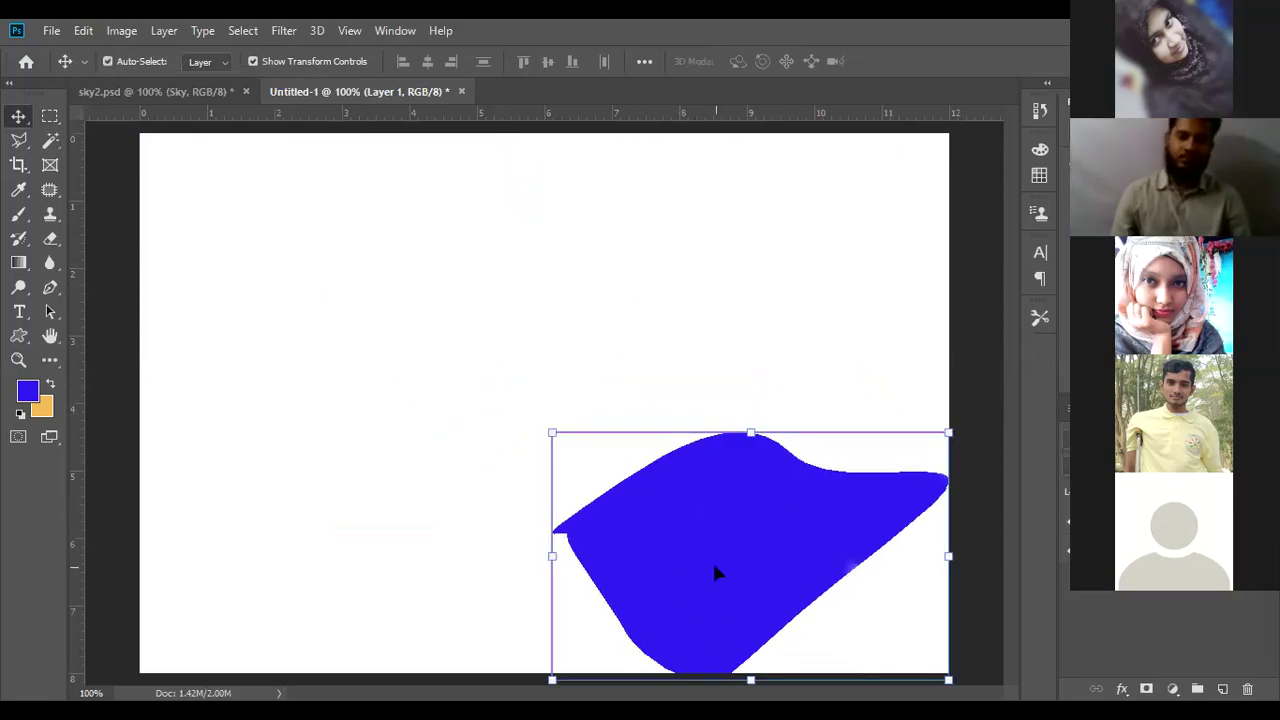
- Restore the last selection, try moving its empty area with the Move tool, and deselect
key("ctrl+shift+d")
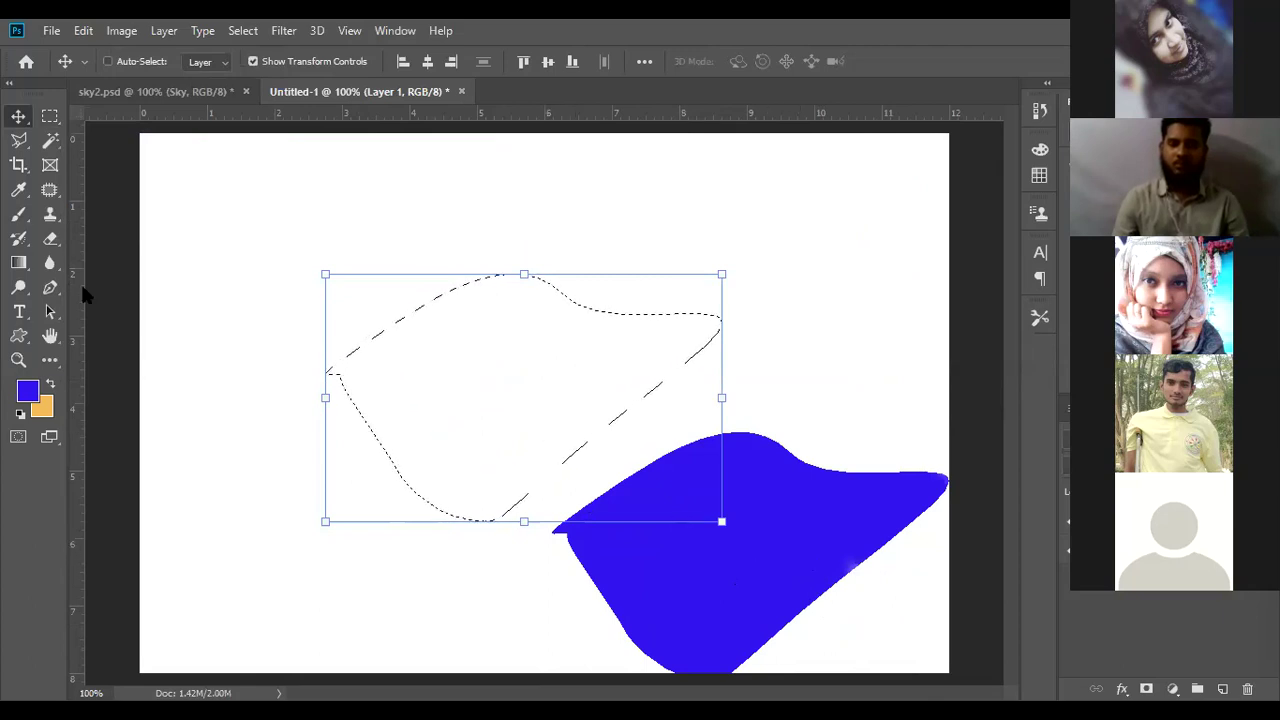
left_click(49, 116)
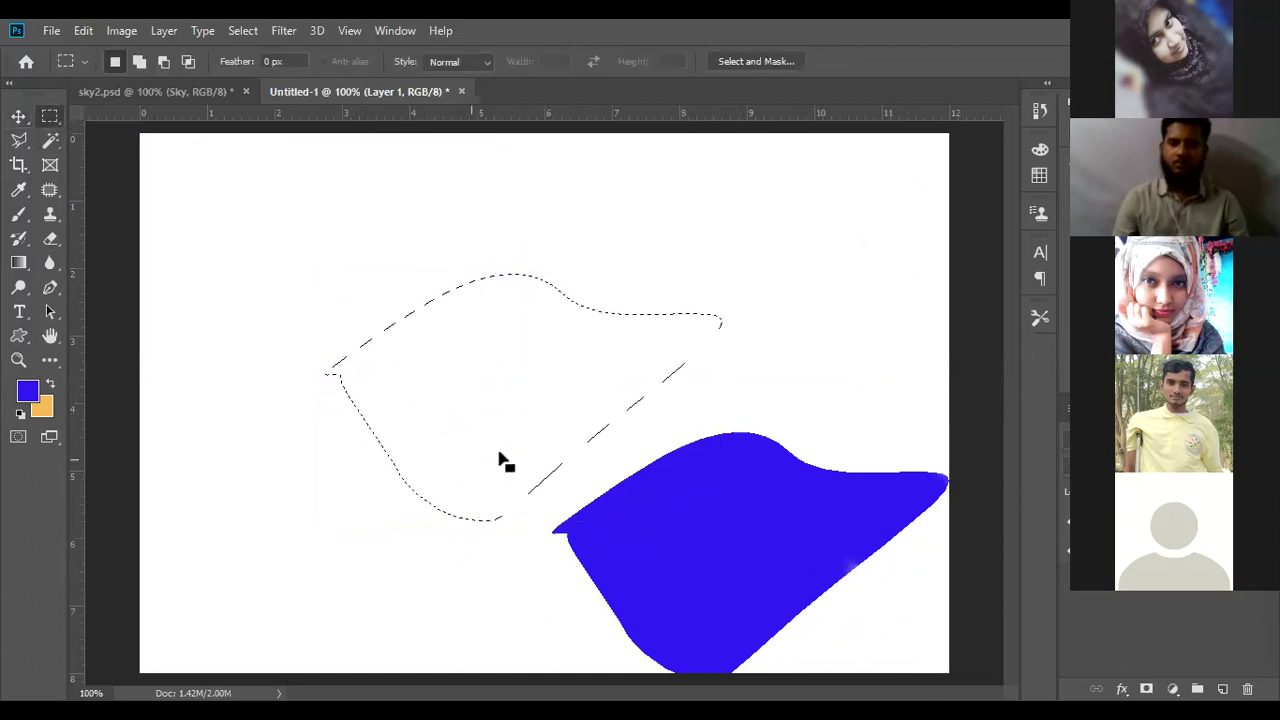
left_click(49, 313)
left_click(50, 289)
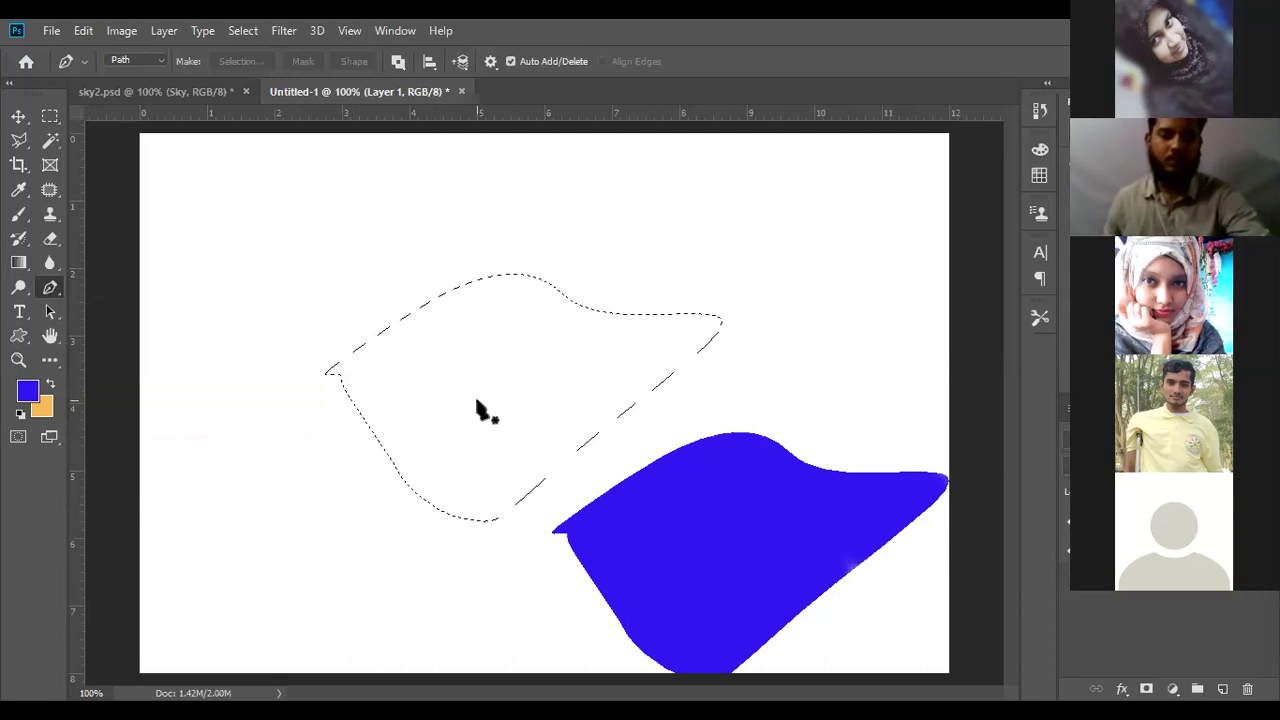
left_click(19, 117)
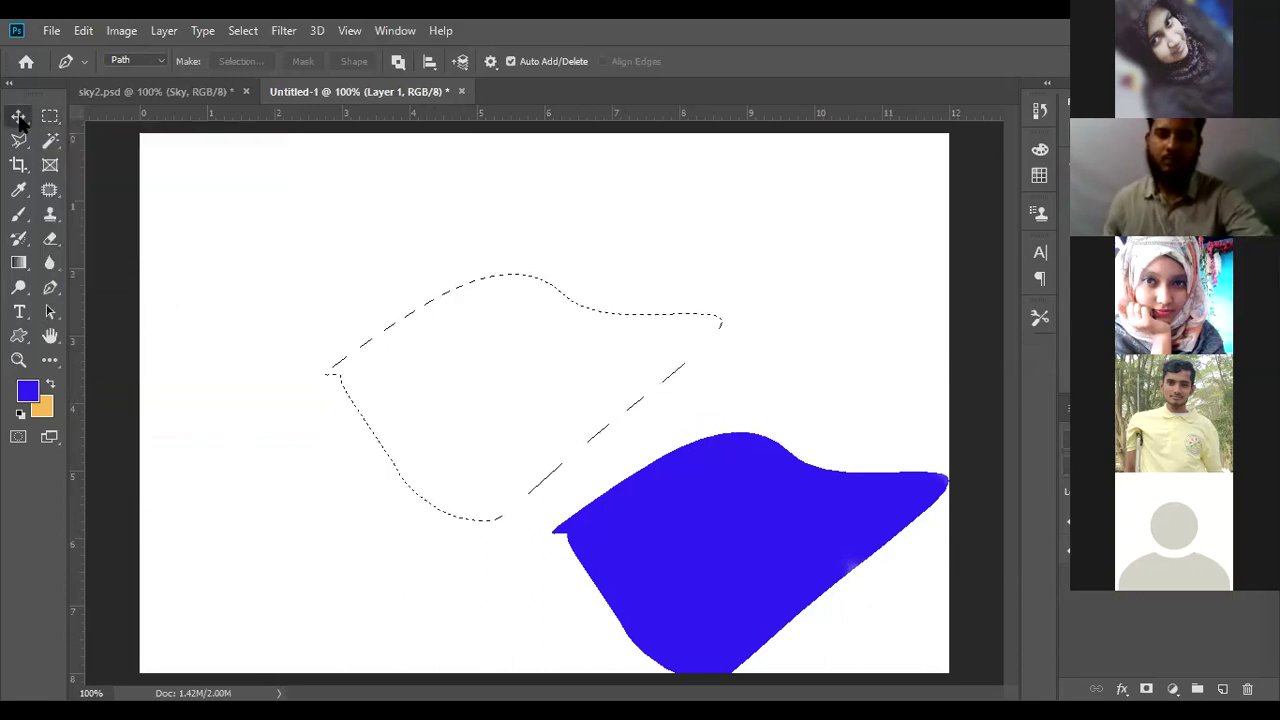
left_click(537, 357)
left_click(606, 291)
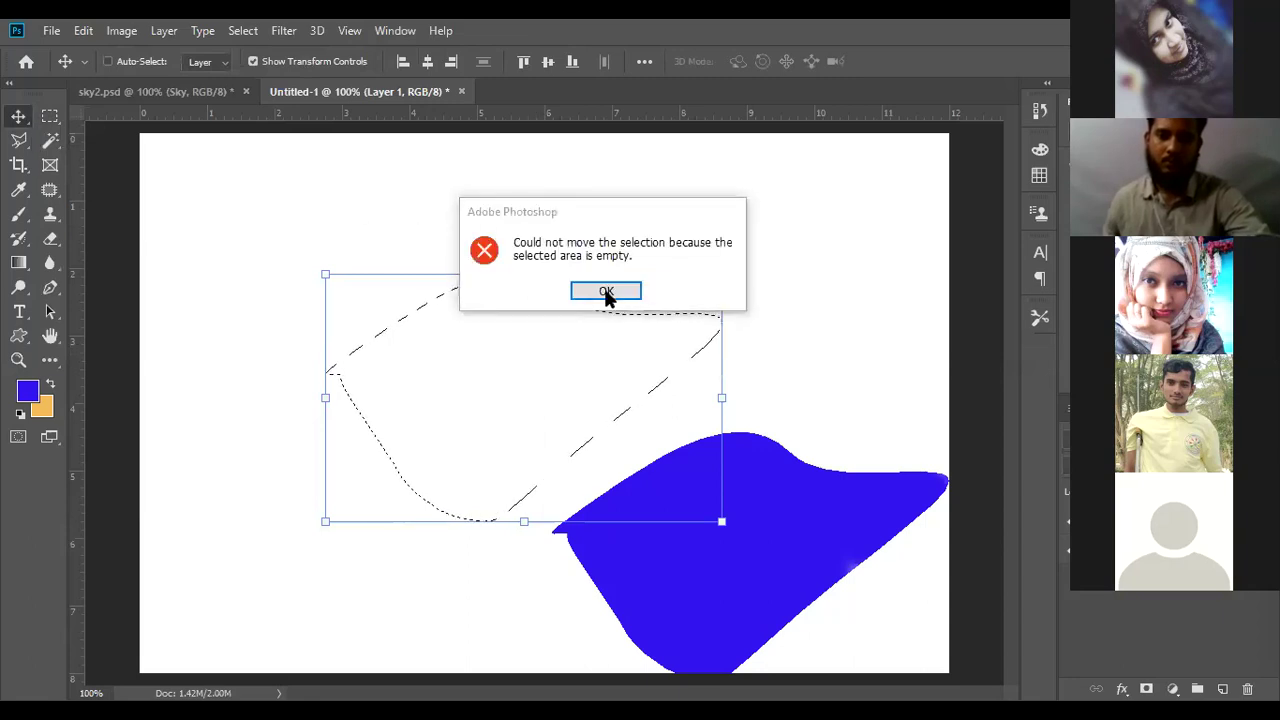
left_click(50, 116)
left_click(270, 220)
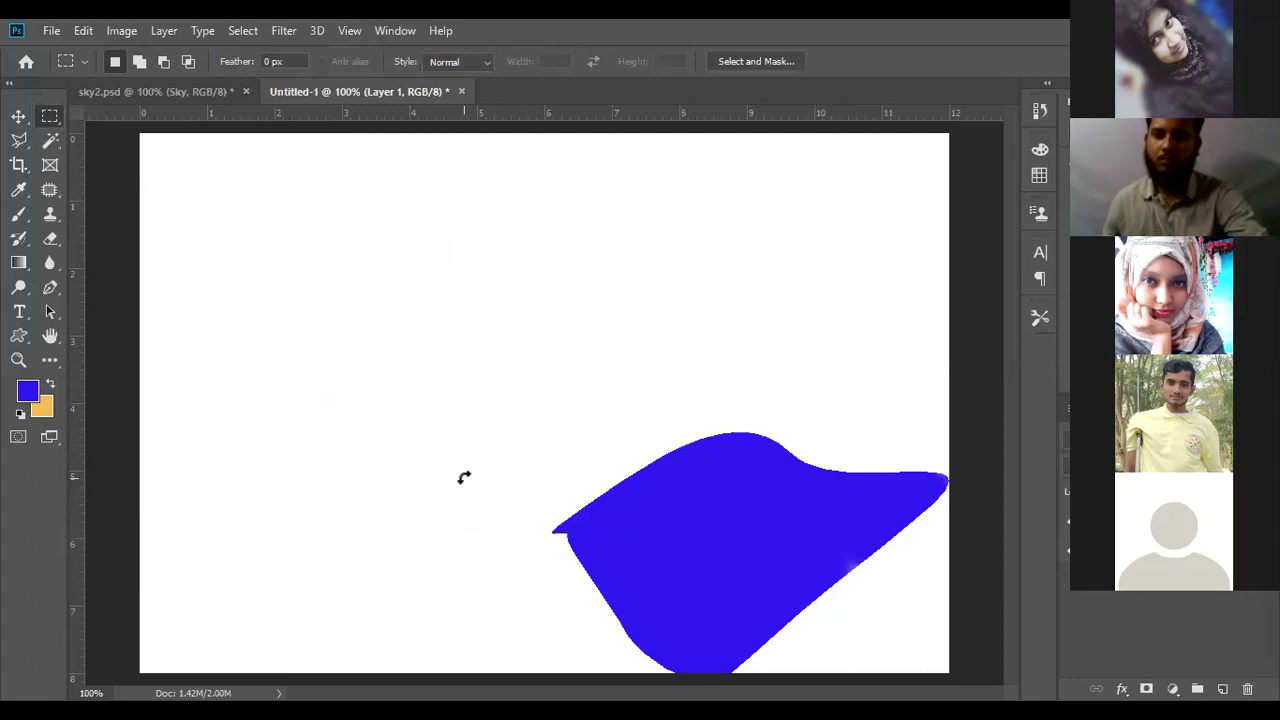
- Use Free Transform to reposition the blue shape to about X 617 px, Y 408.5 px
key("ctrl+t")
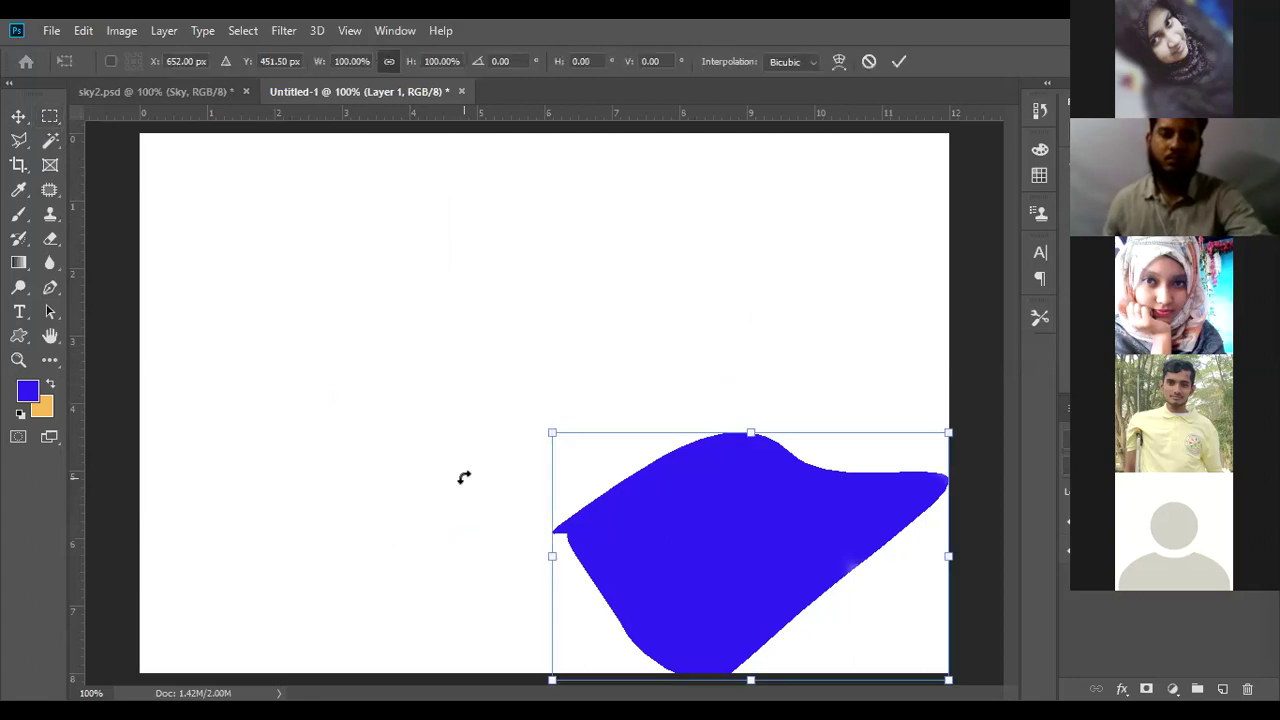
left_click_drag(754, 574, 734, 555)
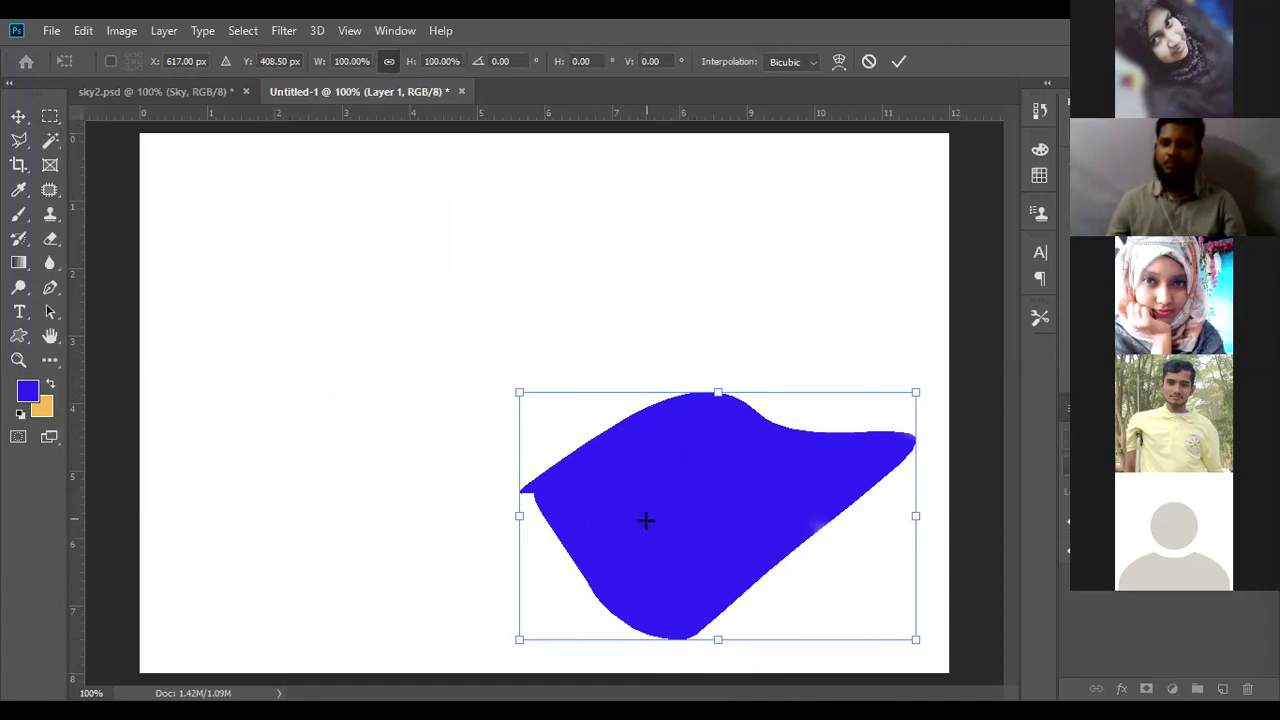
key("Return")
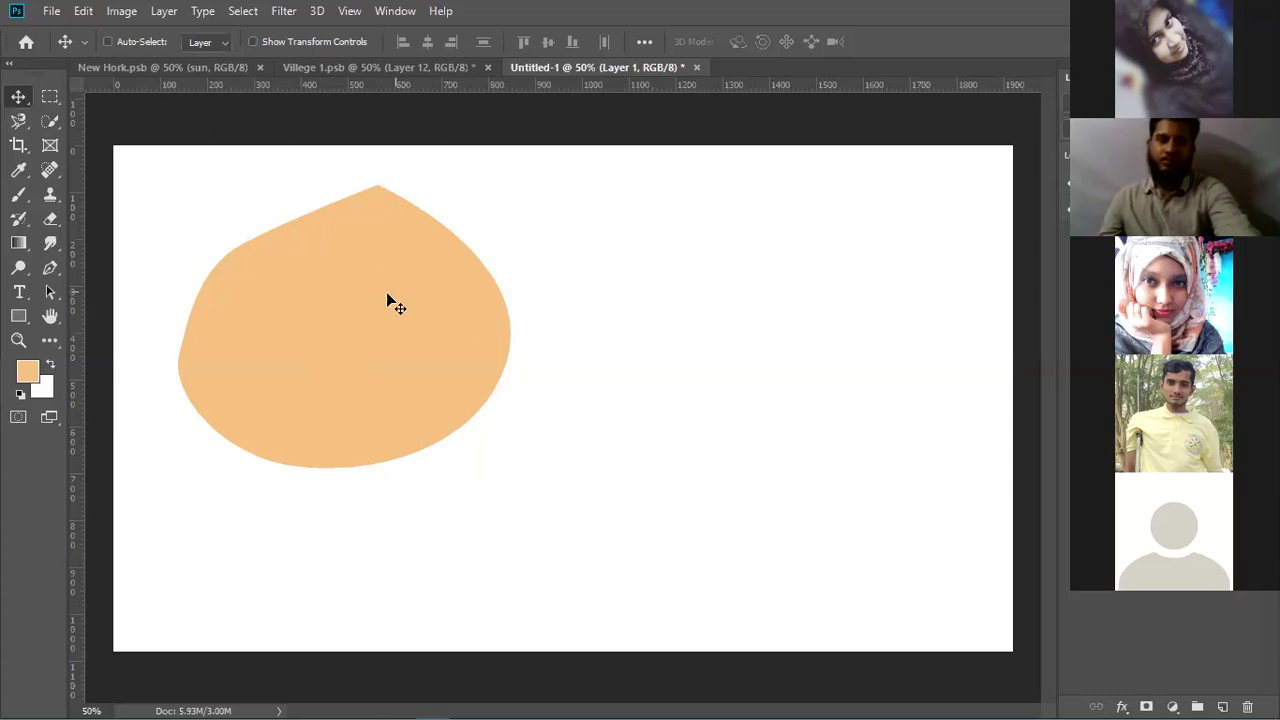
- In the Untitled-1 document with the orange shape, move the shape about 880 px right and 100 px down, and select its layer's outline
left_click_drag(388, 296, 799, 343)
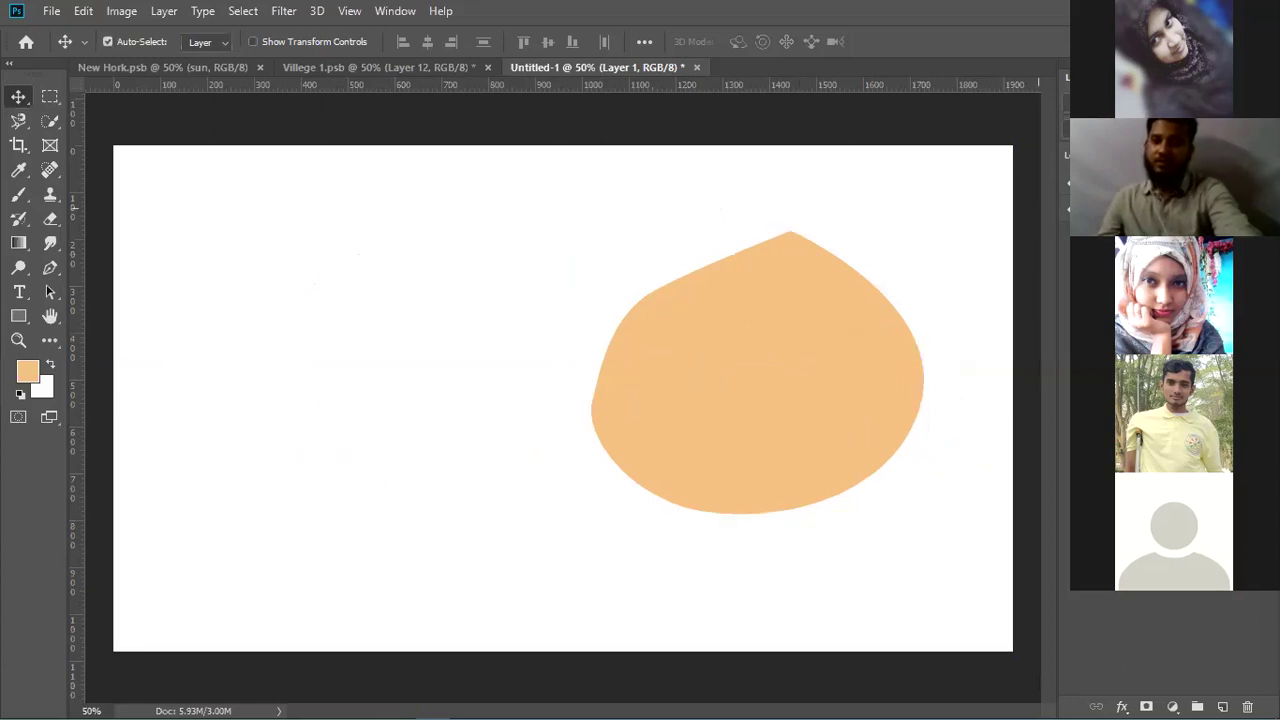
key("ctrl")
left_click(1130, 180, "ctrl")
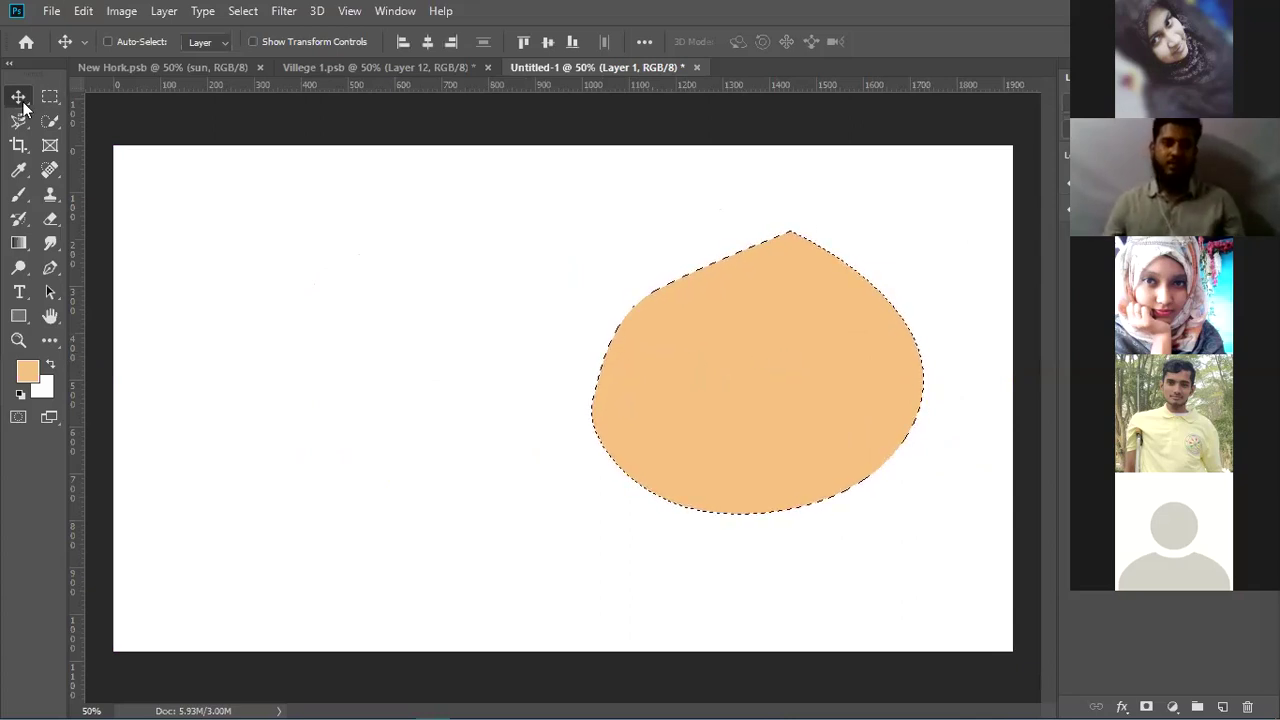
- Move the selected orange shape about 1000 px left and 90 px up, and demonstrate dropping and restoring its selection
left_click_drag(777, 389, 449, 323)
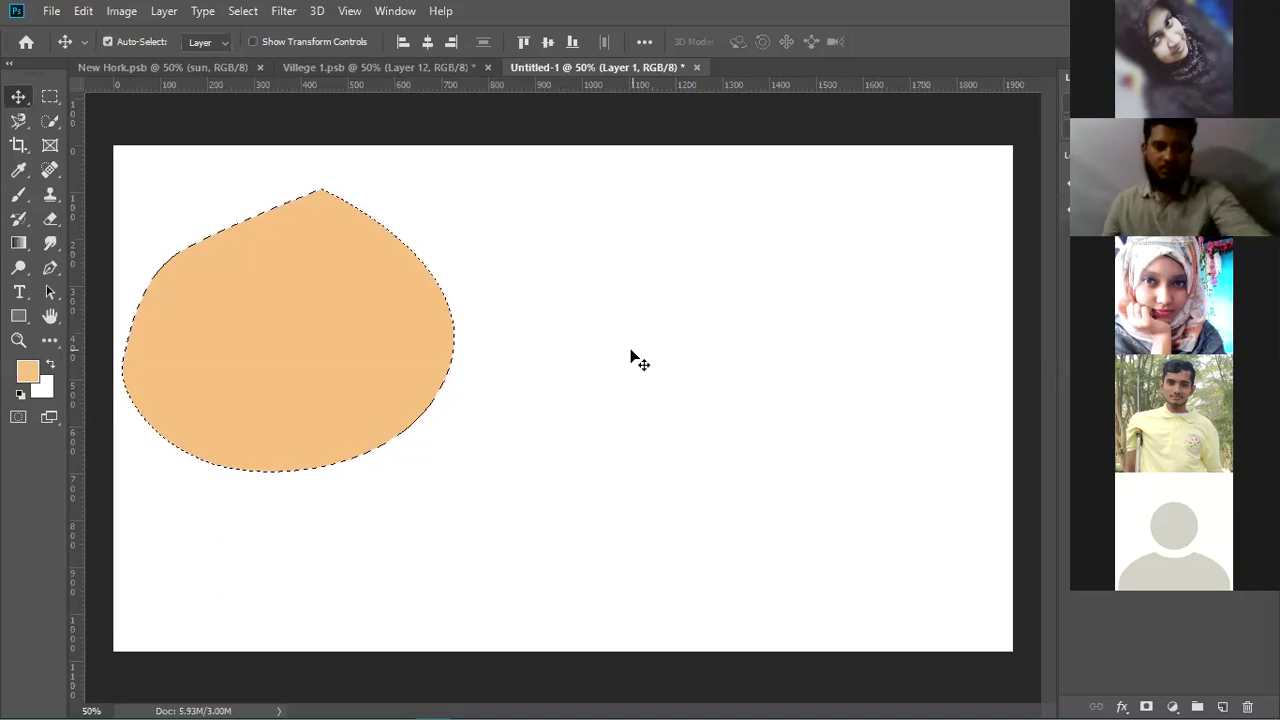
key("ctrl+d")
key("ctrl+z")
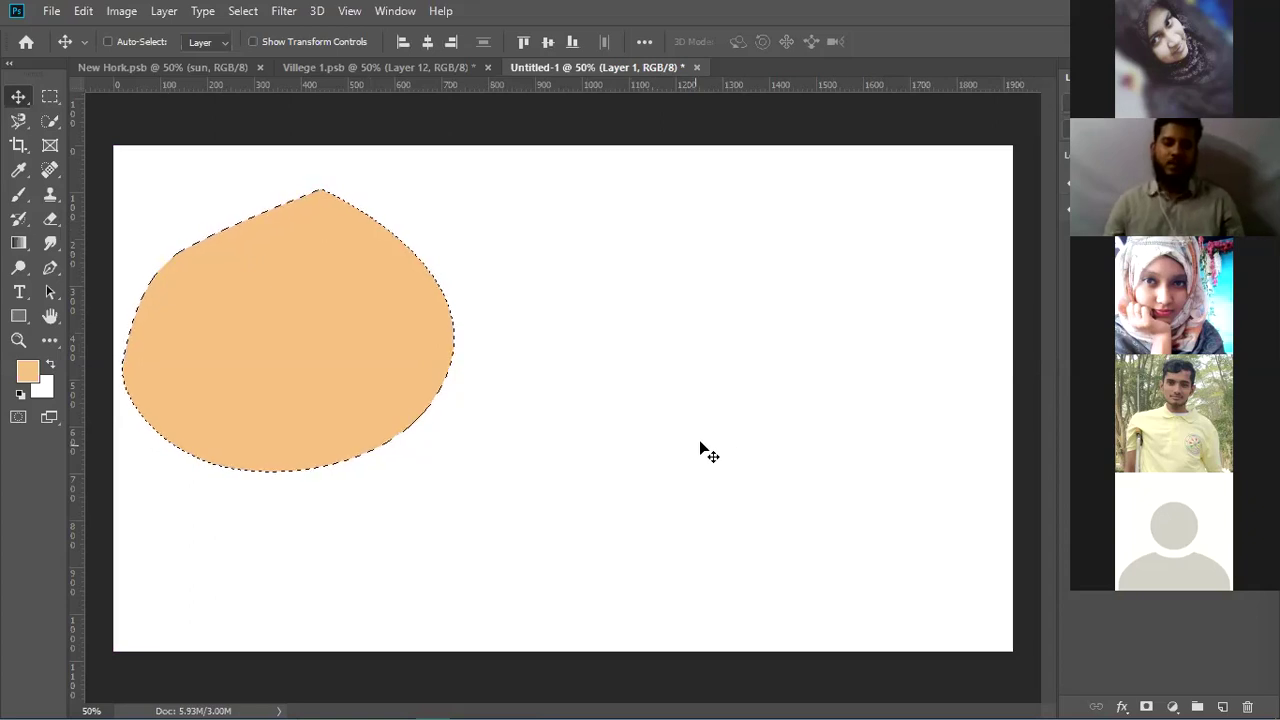
key("ctrl+d")
key("ctrl+z")
key("ctrl+d")
key("ctrl")
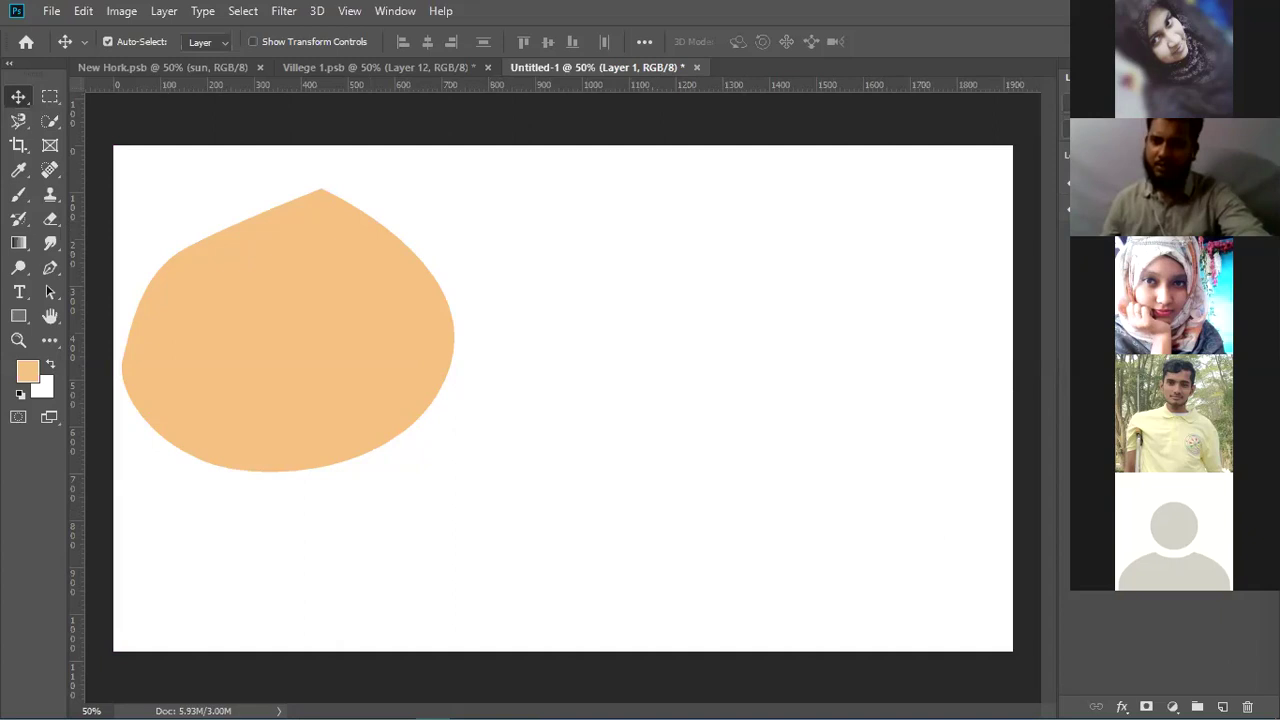
key("ctrl+z")
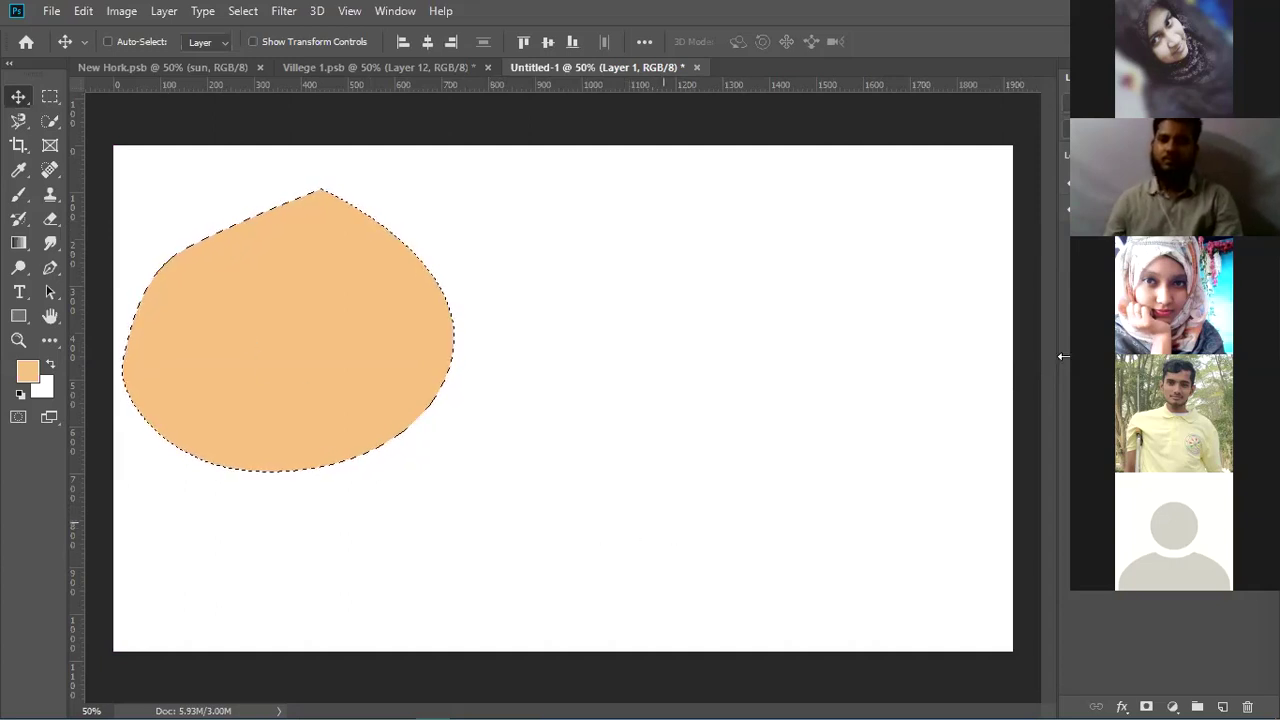
- On a new layer with nothing selected, draw a closed four-point curved path about 750 px wide and 635 px tall beside the orange shape
left_click(1222, 707)
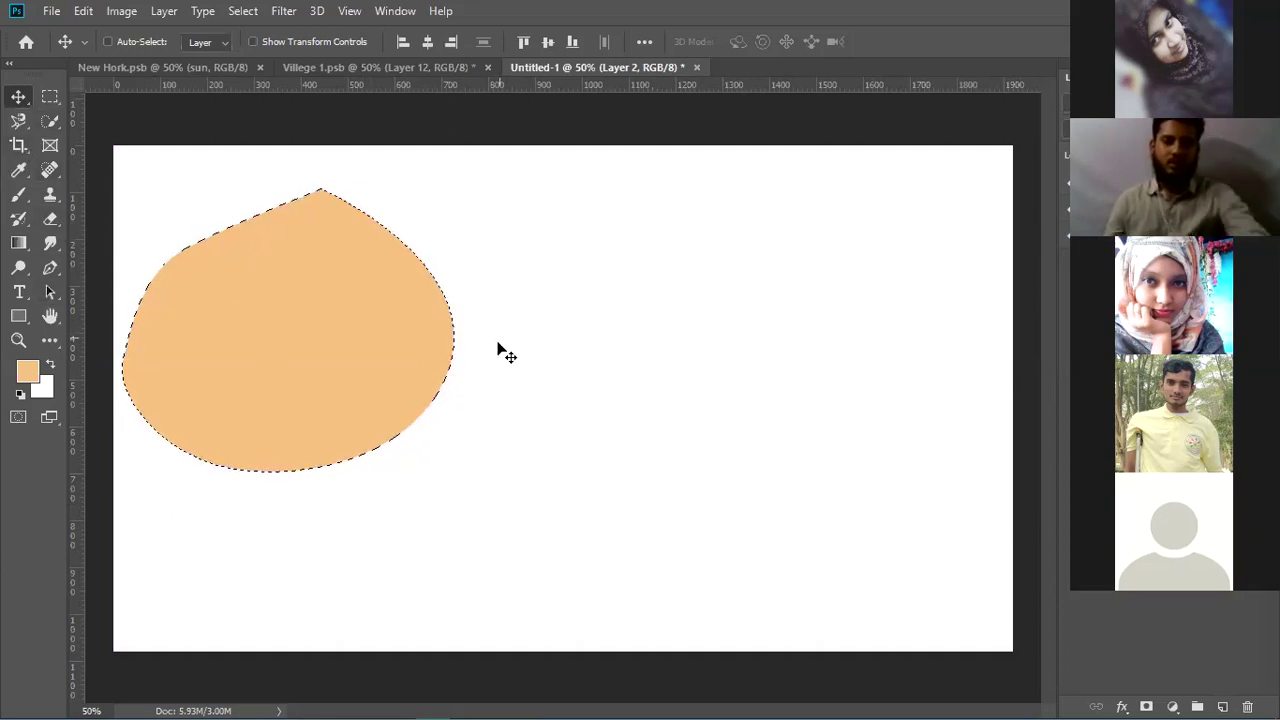
key("ctrl+d")
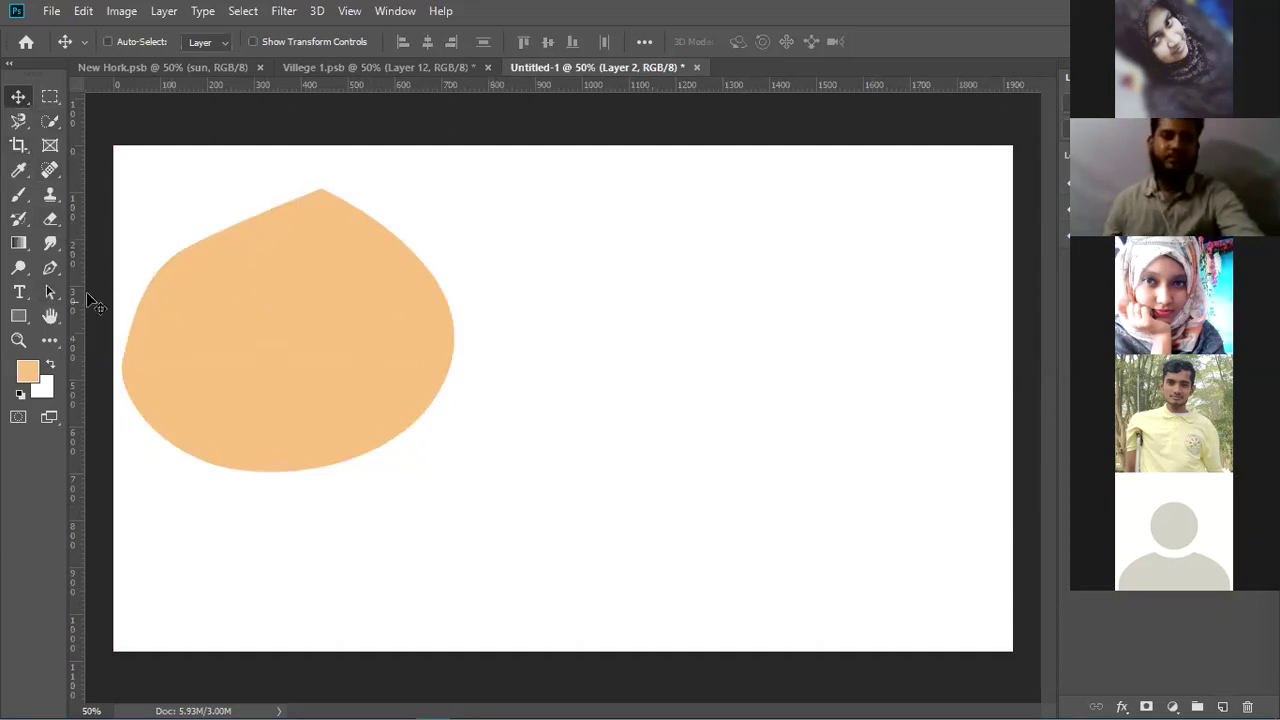
left_click(50, 267)
left_click_drag(590, 257, 734, 271)
key("ctrl+z")
left_click(668, 245)
left_click_drag(884, 330, 903, 414)
mouse_move(823, 521)
left_mouse_down()
mouse_move(831, 507)
mouse_move(938, 486)
left_mouse_up()
left_click_drag(551, 481, 550, 408)
left_click(668, 247)
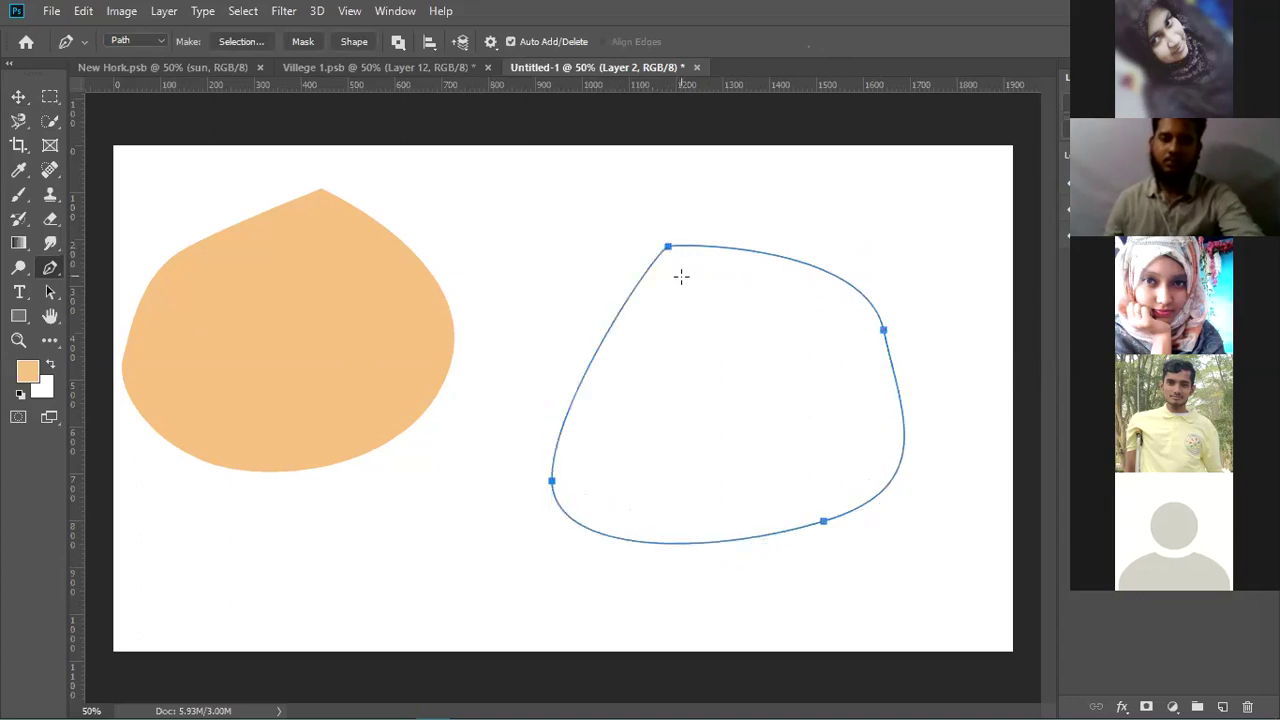
- Convert the new path to a selection, fill it with foreground color d27b15, and deselect
key("ctrl+Return")
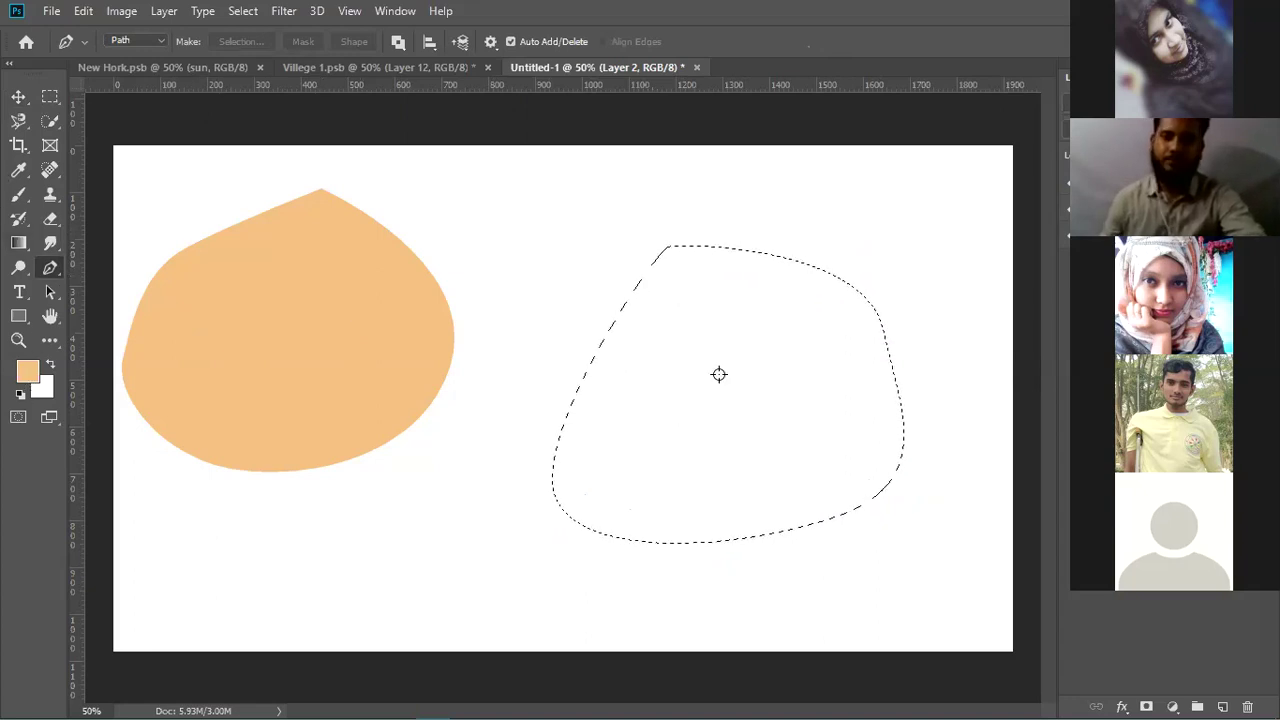
left_click(27, 371)
left_click(982, 437)
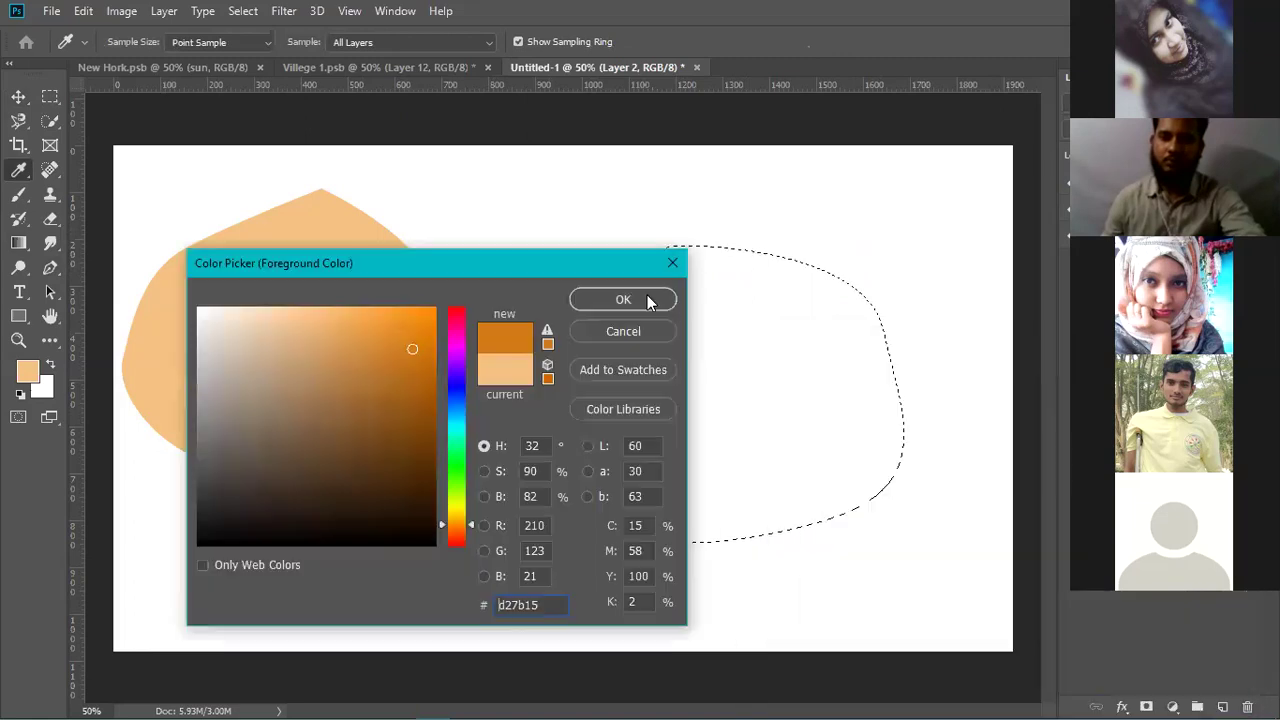
left_click(647, 300)
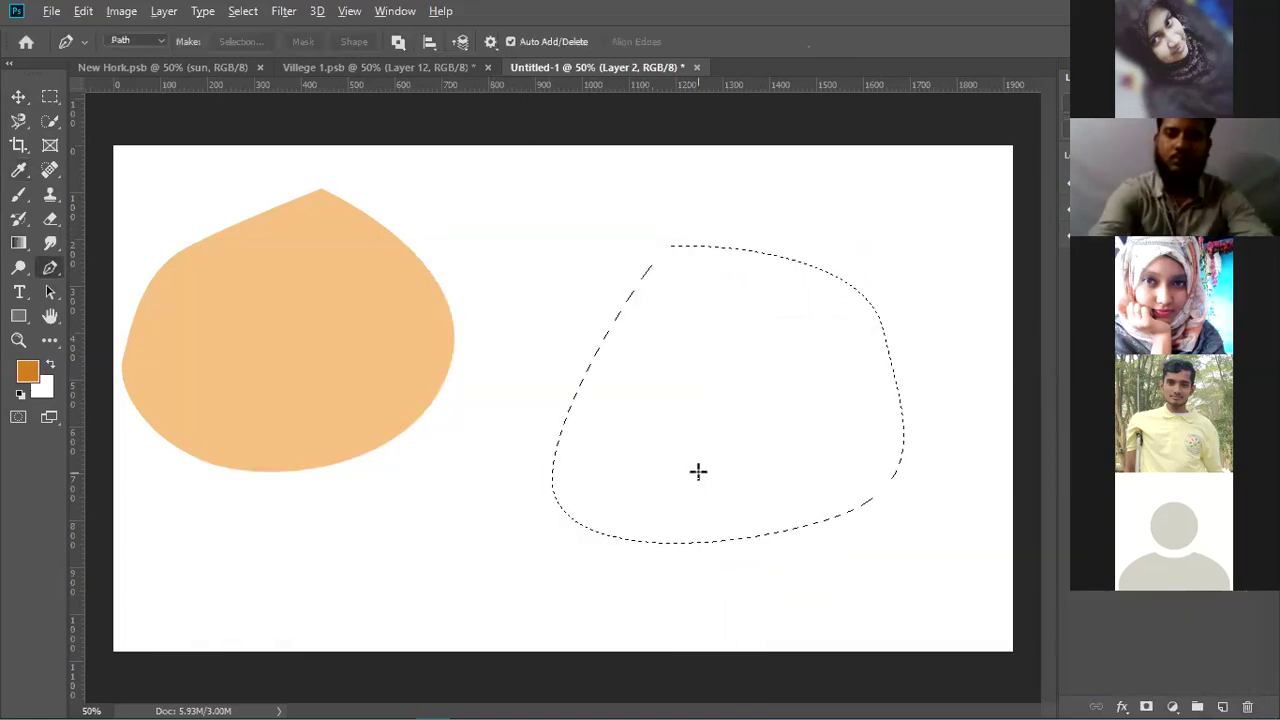
key("alt+BackSpace")
key("ctrl+d")
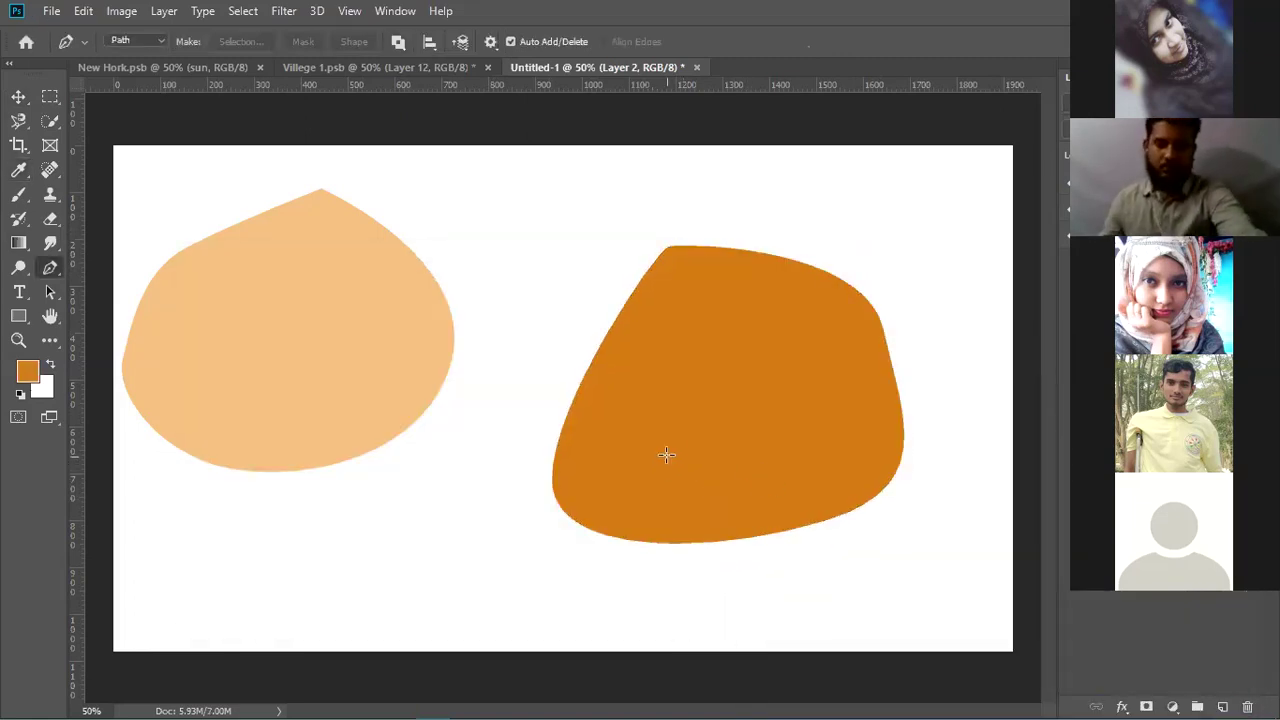
- Move the dark orange shape about 585 px left and 65 px up, overlapping the light one, and select its layer's outline
left_click(20, 100)
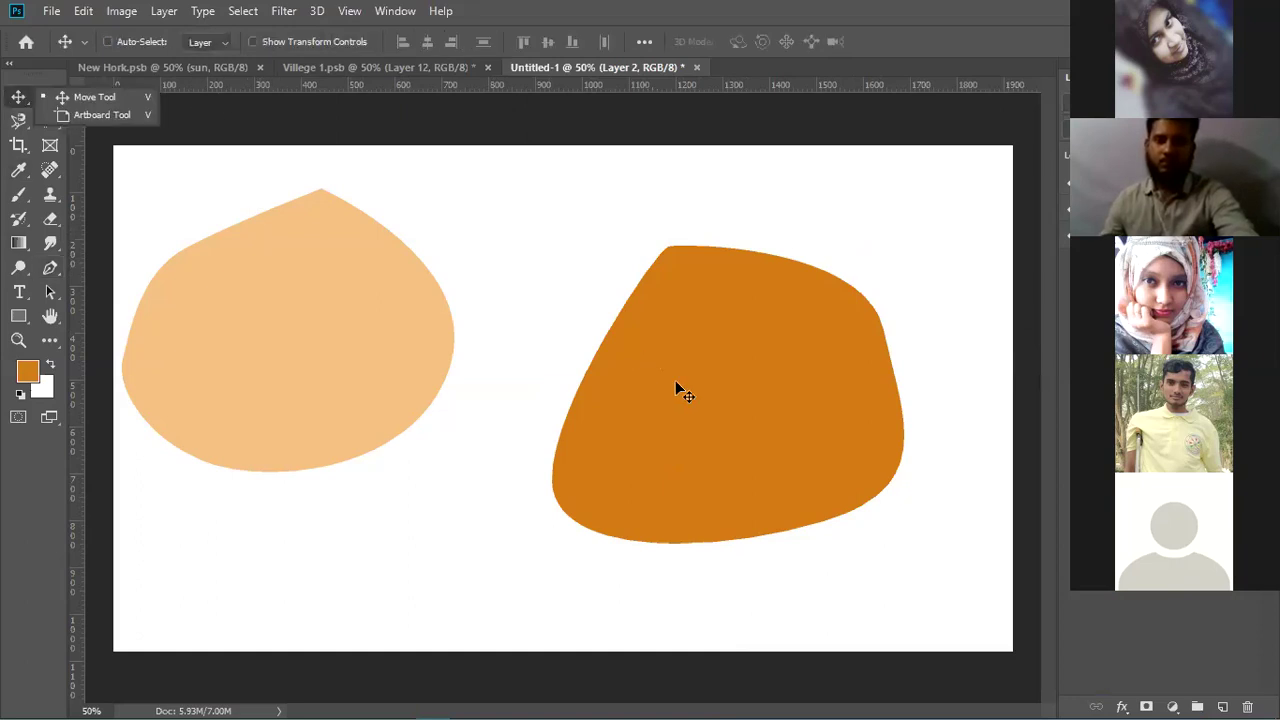
left_click_drag(675, 380, 401, 350)
left_click(1095, 235, "ctrl")
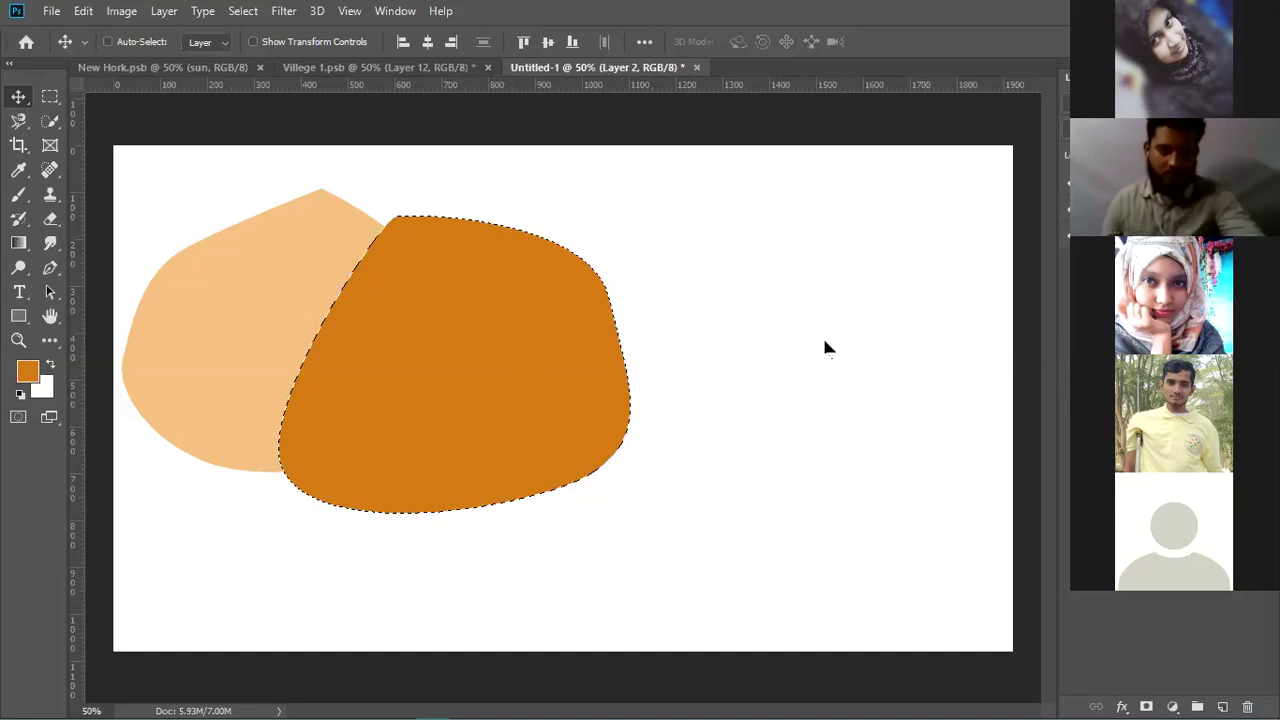
- Undo the second shape's edits back to the light orange shape's selection on Layer 1
key("ctrl+z")
key("ctrl+z")
key("ctrl+z")
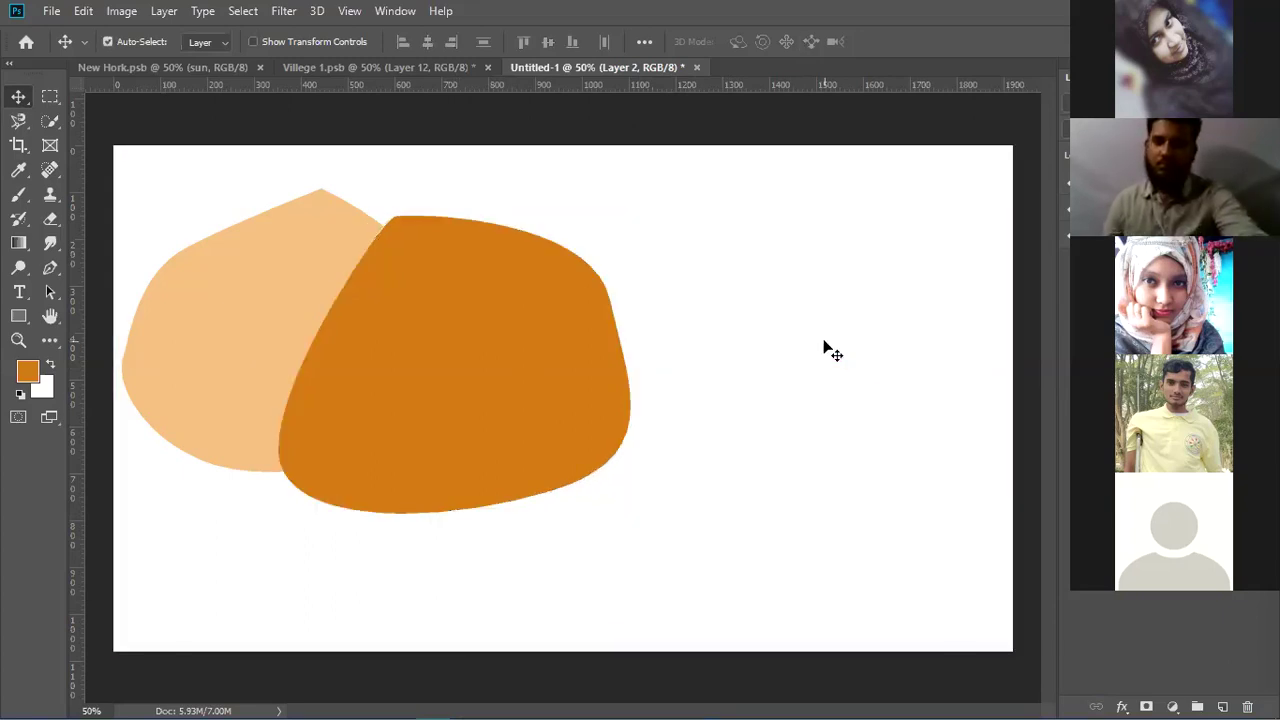
key("ctrl+z")
key("ctrl+z")
key("ctrl+z")
key("ctrl+z")
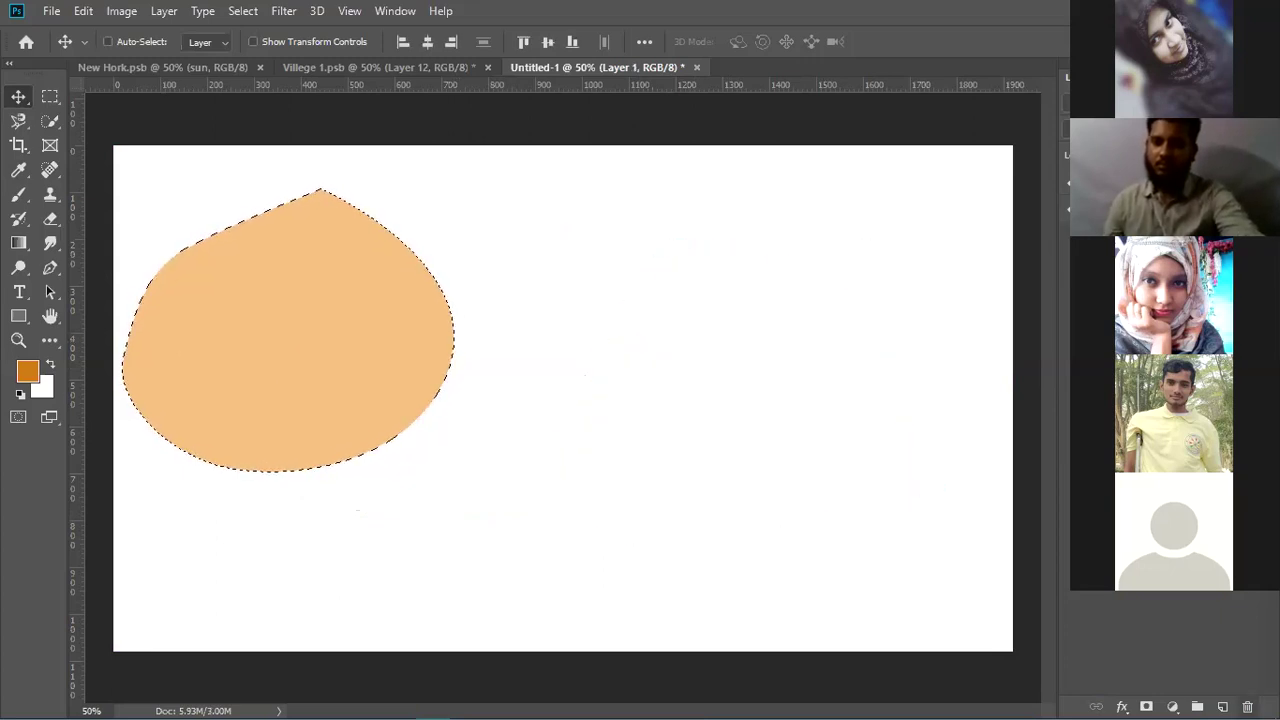
- Deselect the light orange shape and delete its layer, Layer 1
key("Delete")
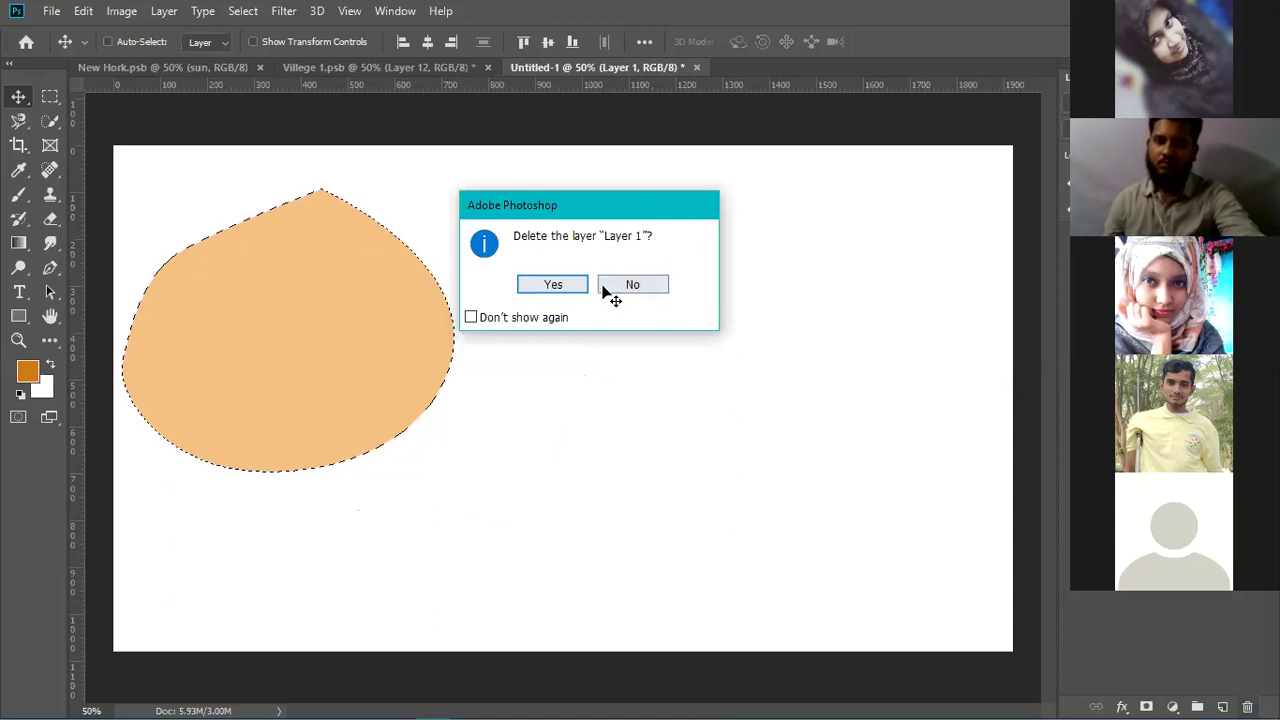
left_click(605, 288)
key("ctrl+d")
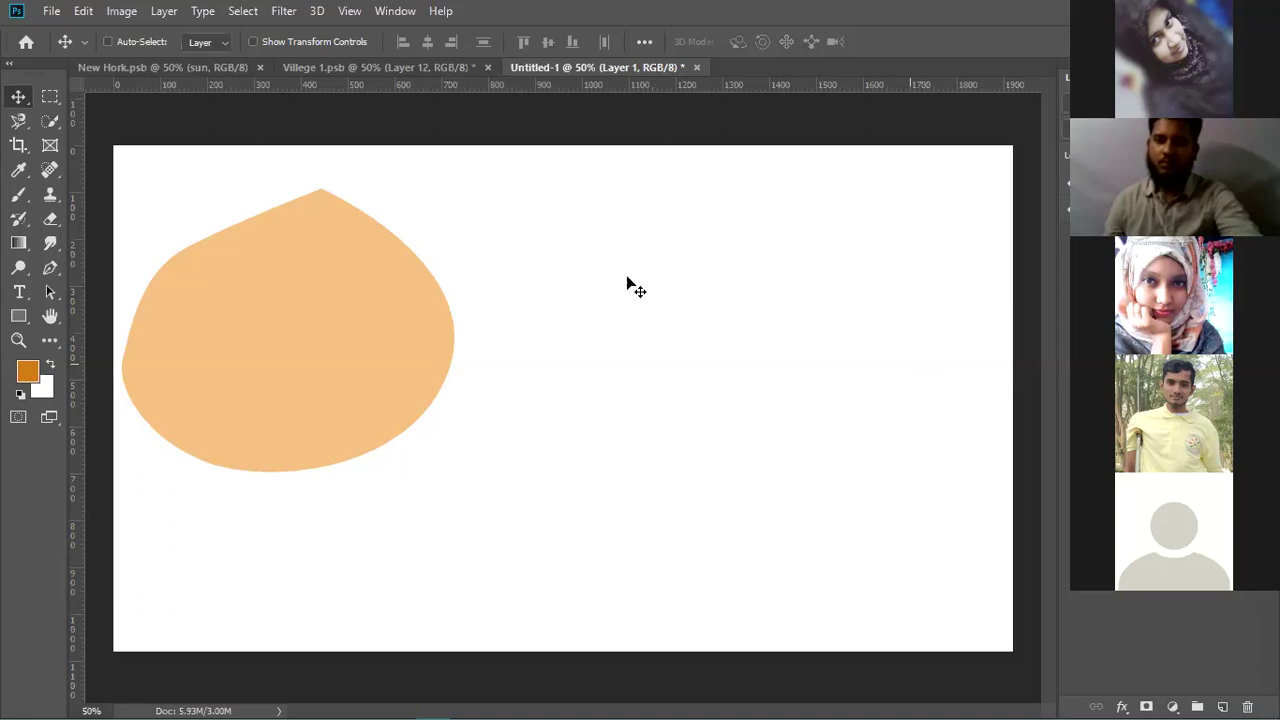
key("Delete")
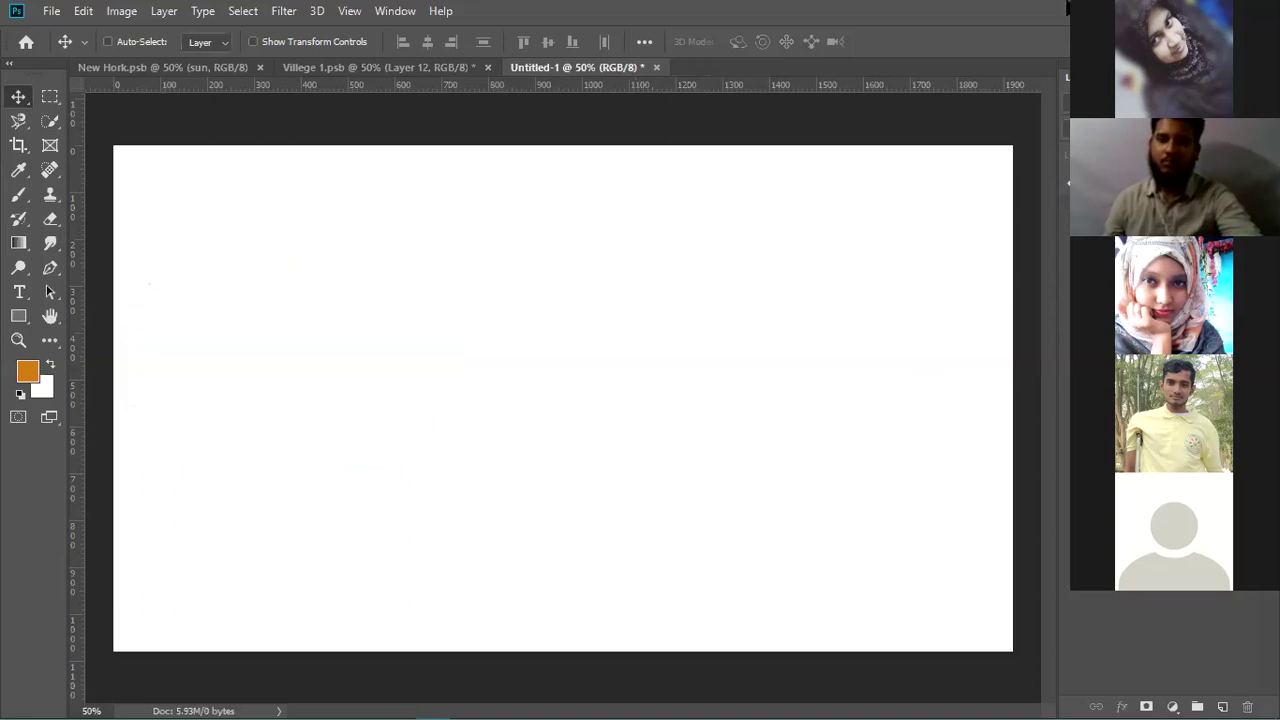
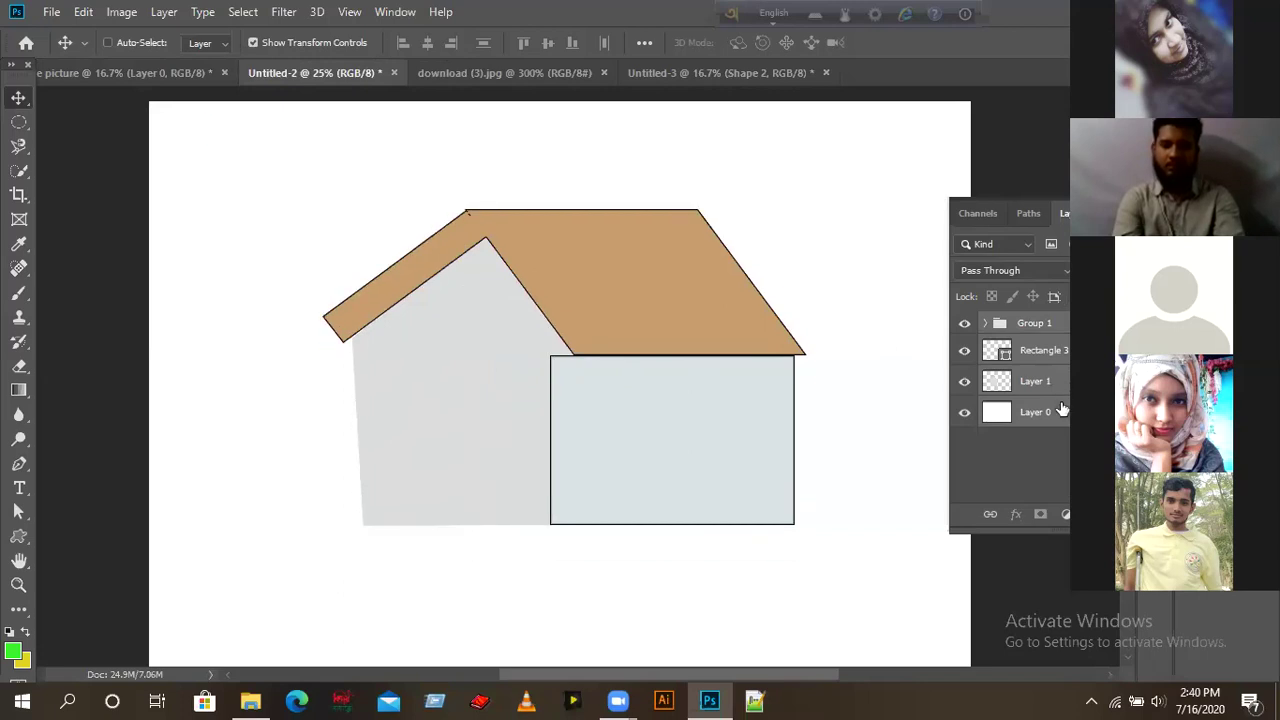
- In the picture document with the house and trees, expand Group 1 and move Layer 5 into it below its topmost rectangle layer
left_click(14, 466)
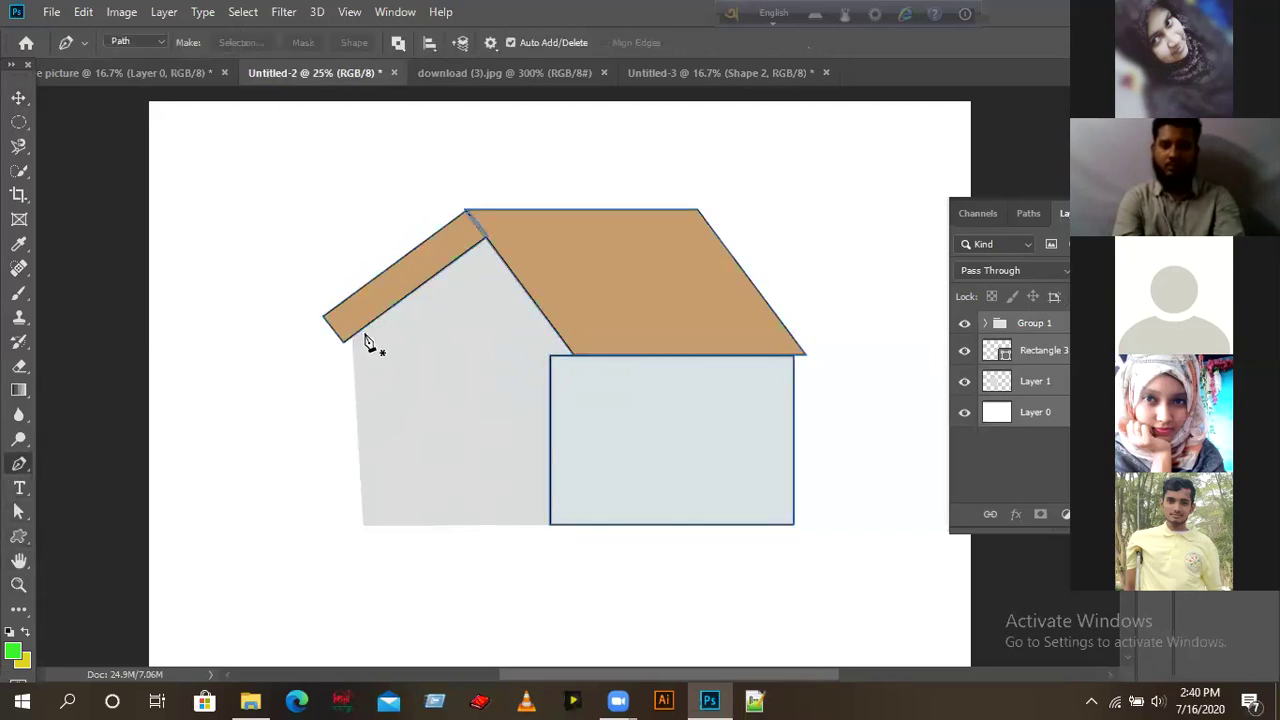
left_click(139, 71)
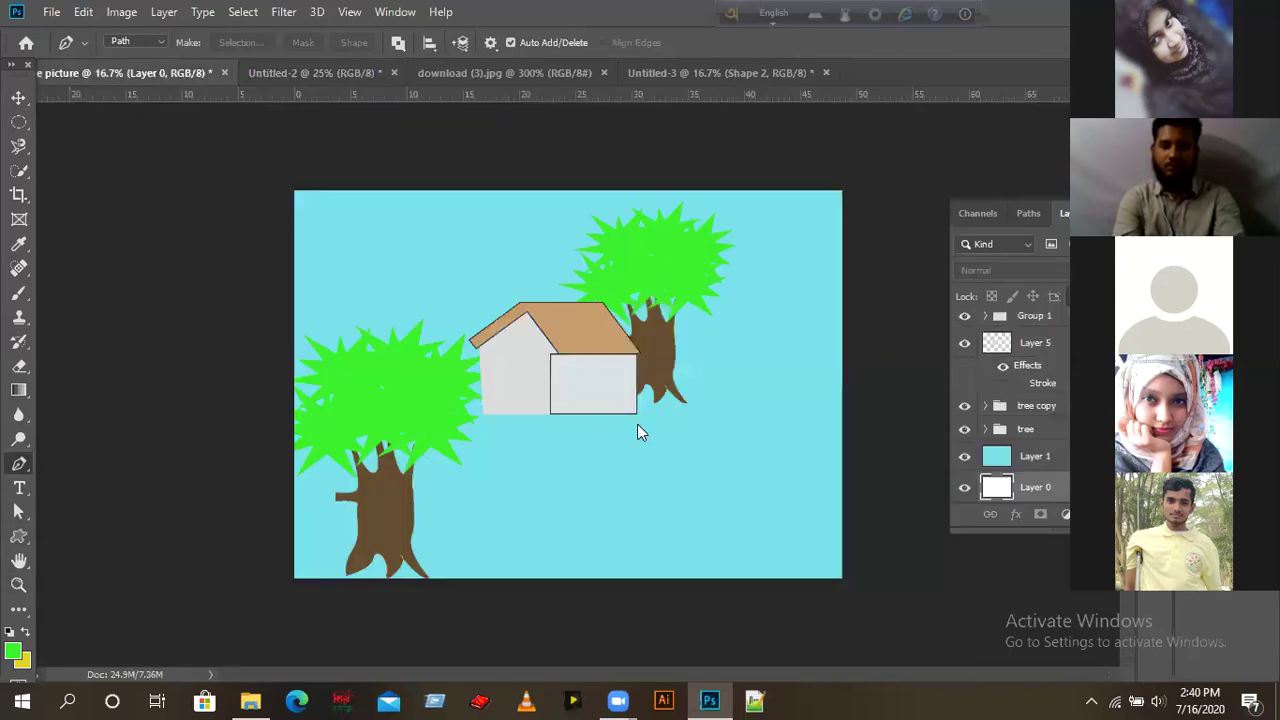
scroll(1054, 360, "up", 1)
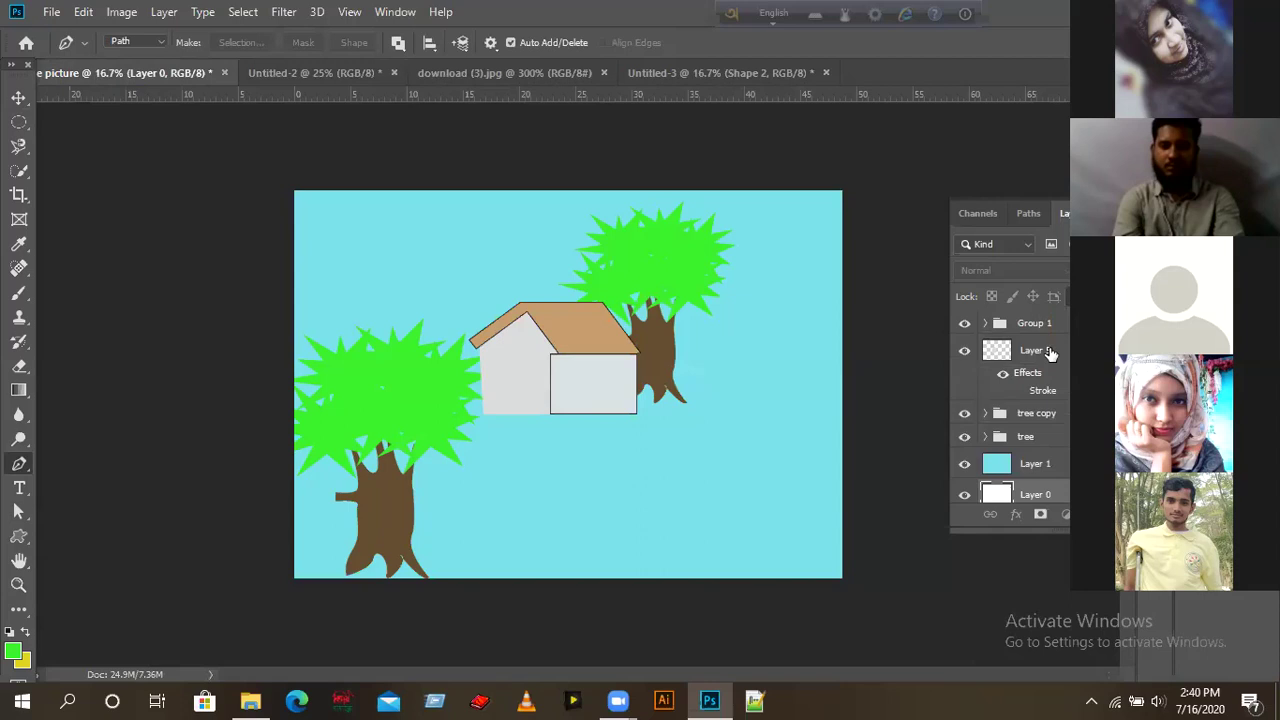
left_click(1032, 350)
left_click(1016, 328)
left_click(986, 324)
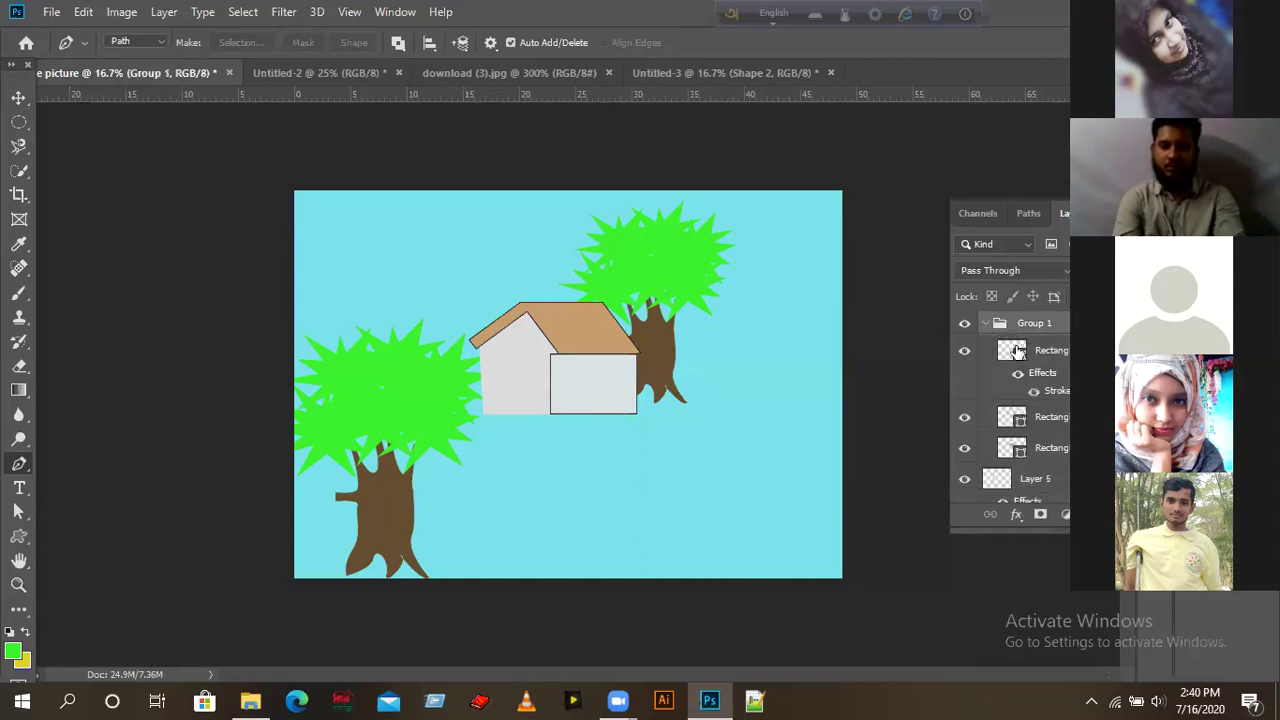
scroll(1022, 448, "down", 1)
left_click_drag(1034, 460, 1018, 382)
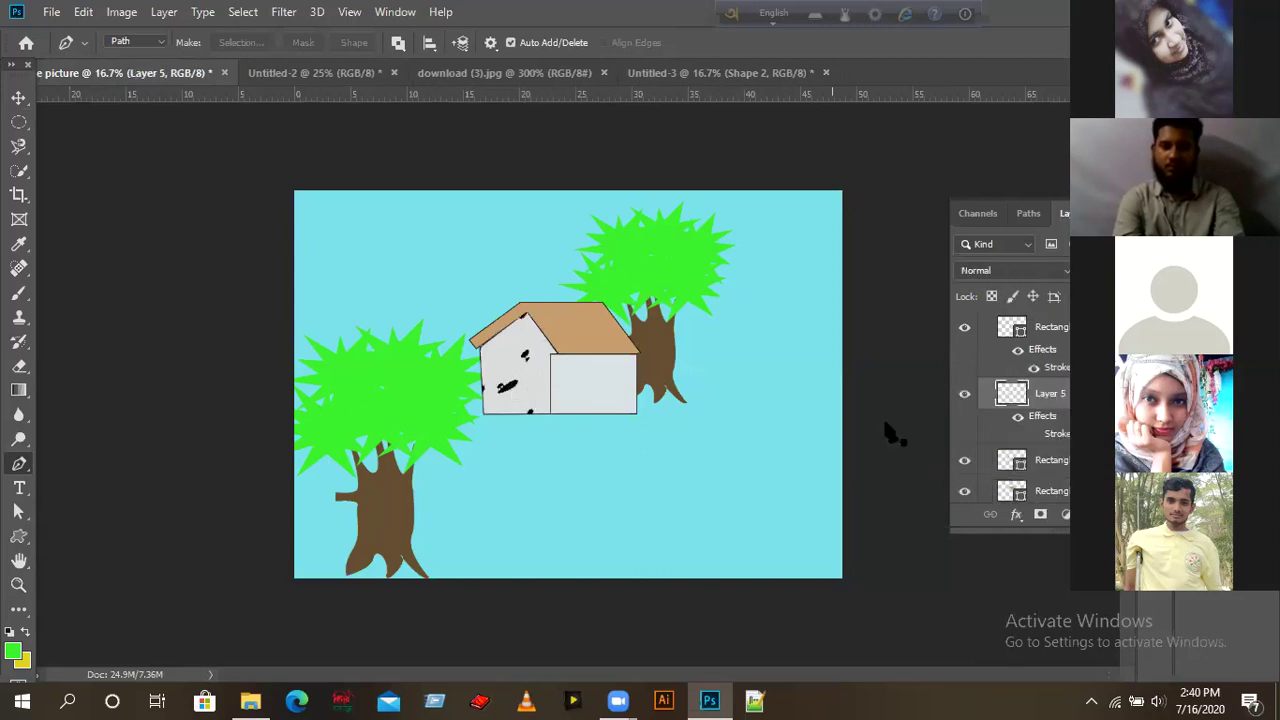
scroll(1004, 419, "down", 1)
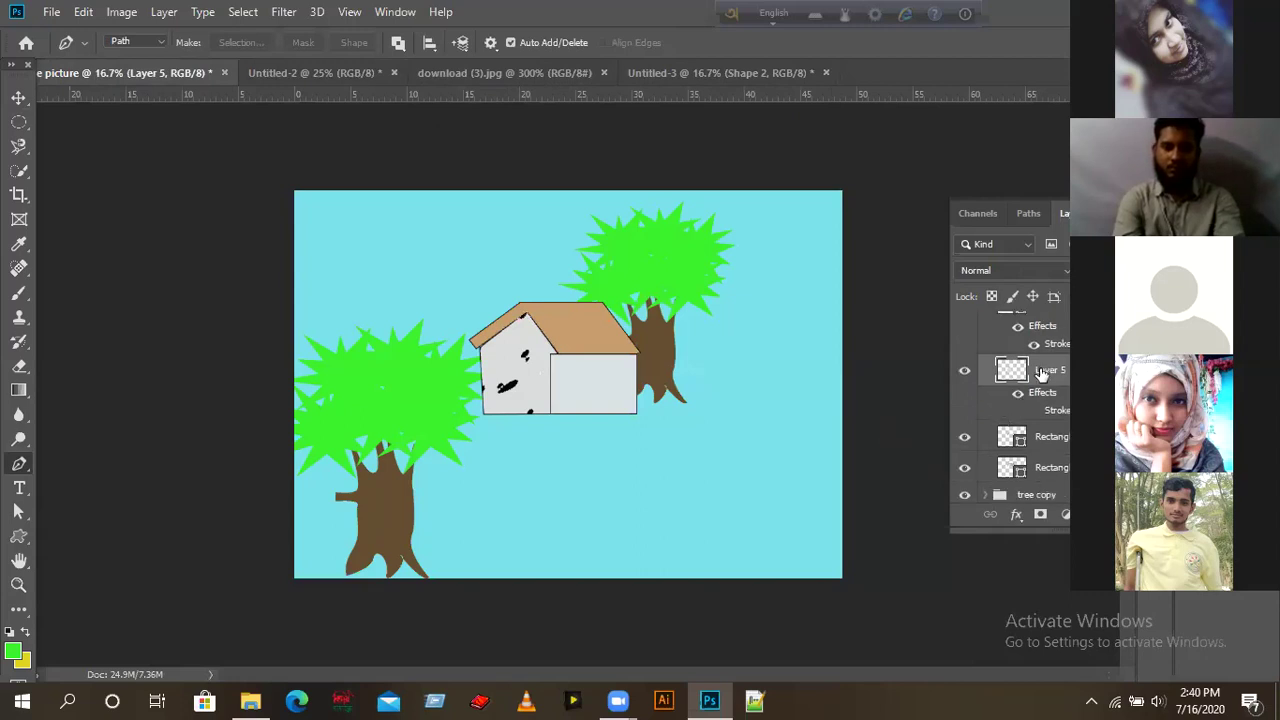
scroll(1041, 373, "down", 3)
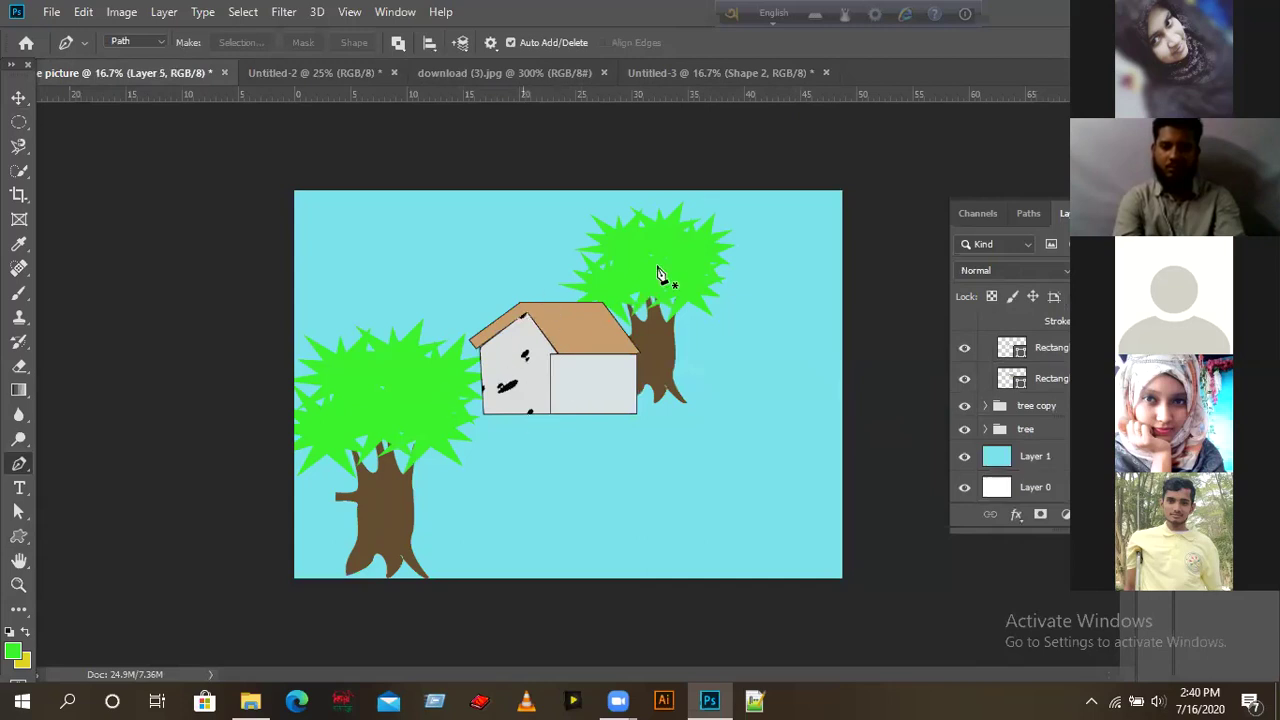
scroll(1012, 380, "up", 2)
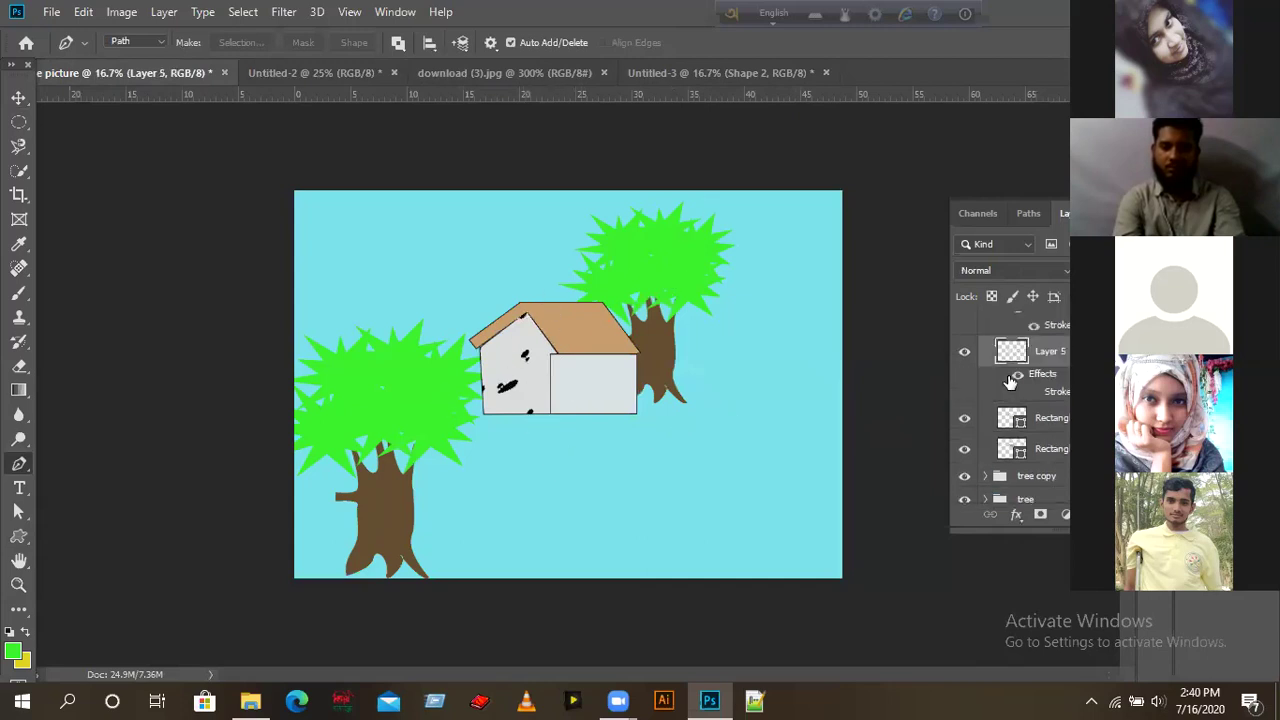
scroll(1055, 384, "up", 1)
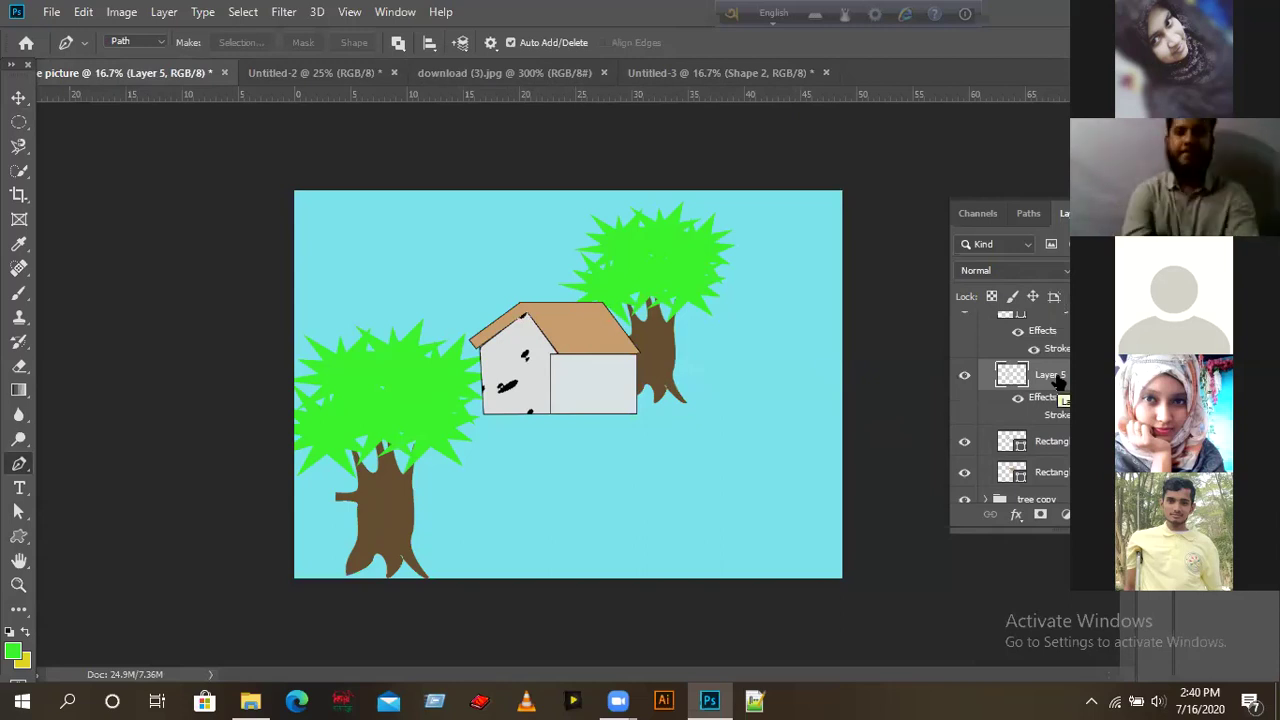
left_click_drag(1058, 383, 1058, 450)
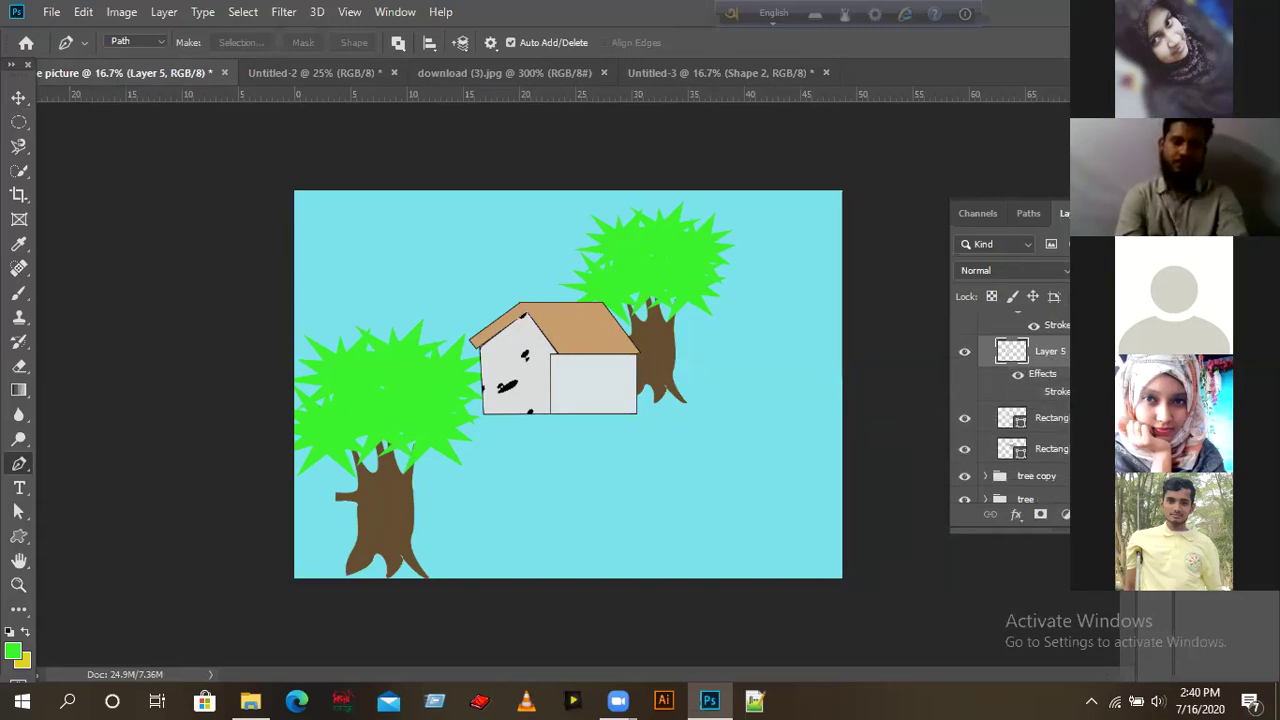
- Create a white 3508 x 2480 px document at 72 ppi in RGB Color, and convert its background to Layer 0
left_click(55, 14)
left_click(100, 36)
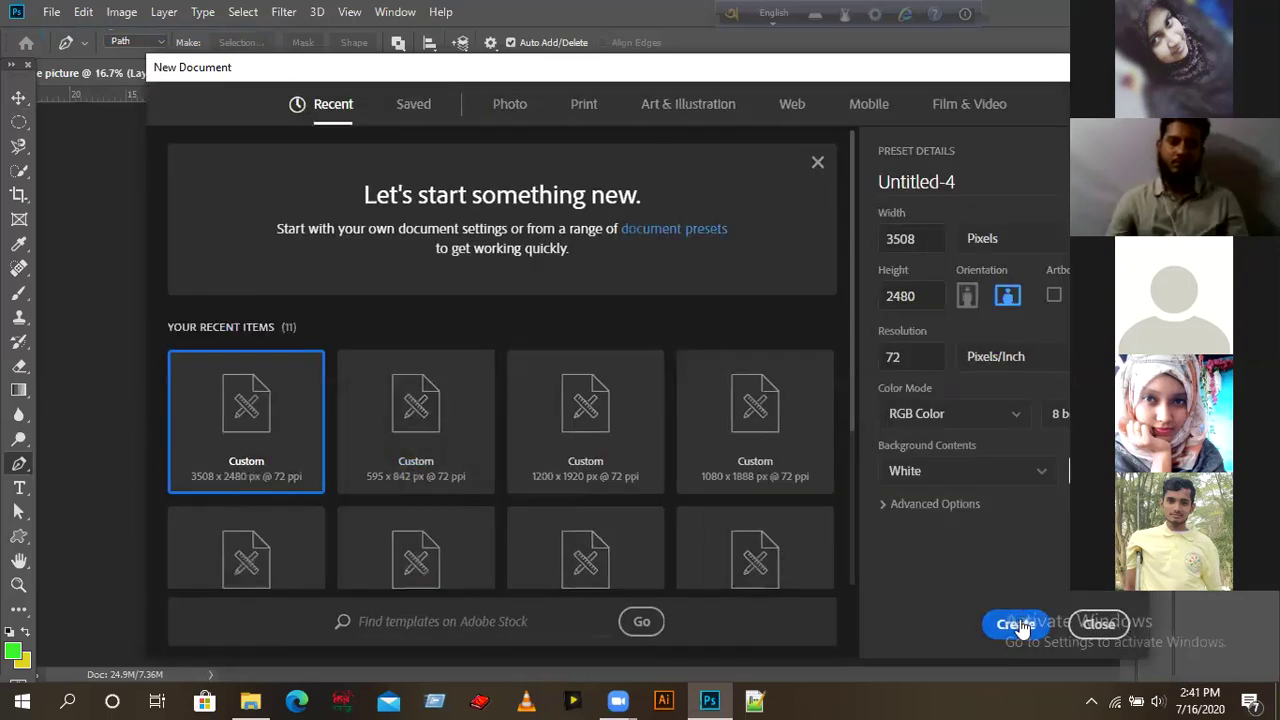
left_click(1018, 625)
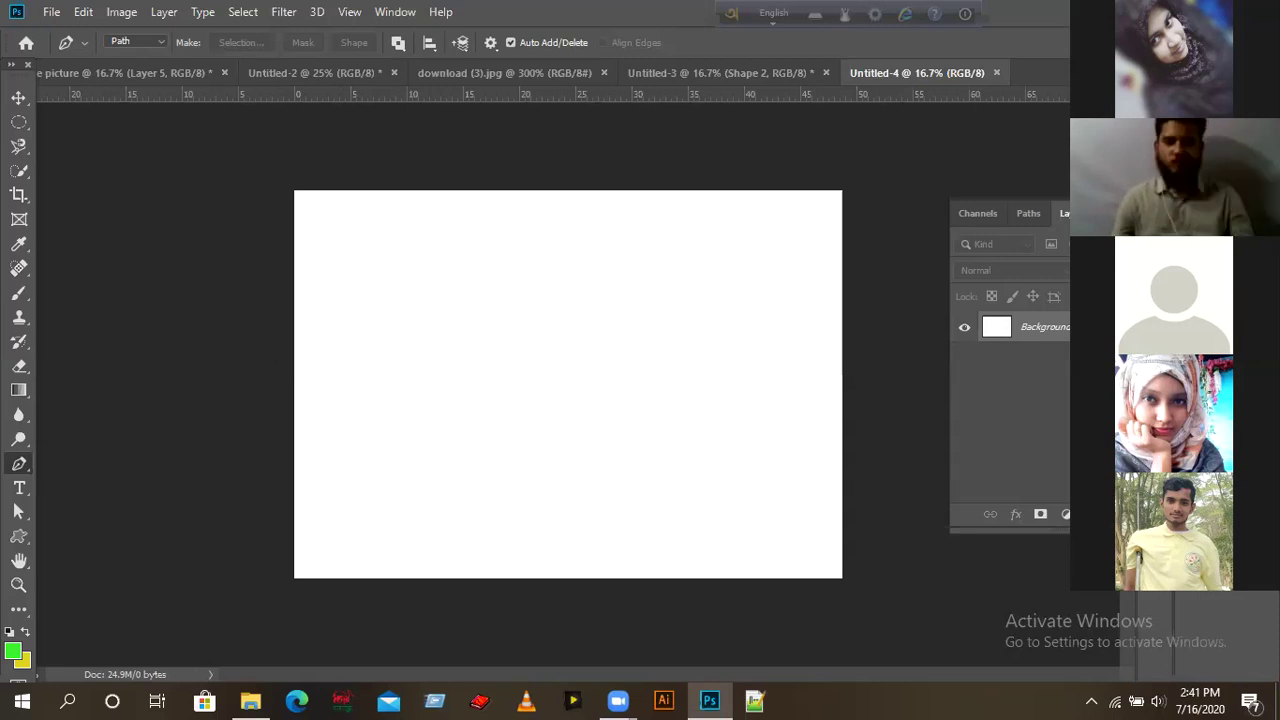
key("Return")
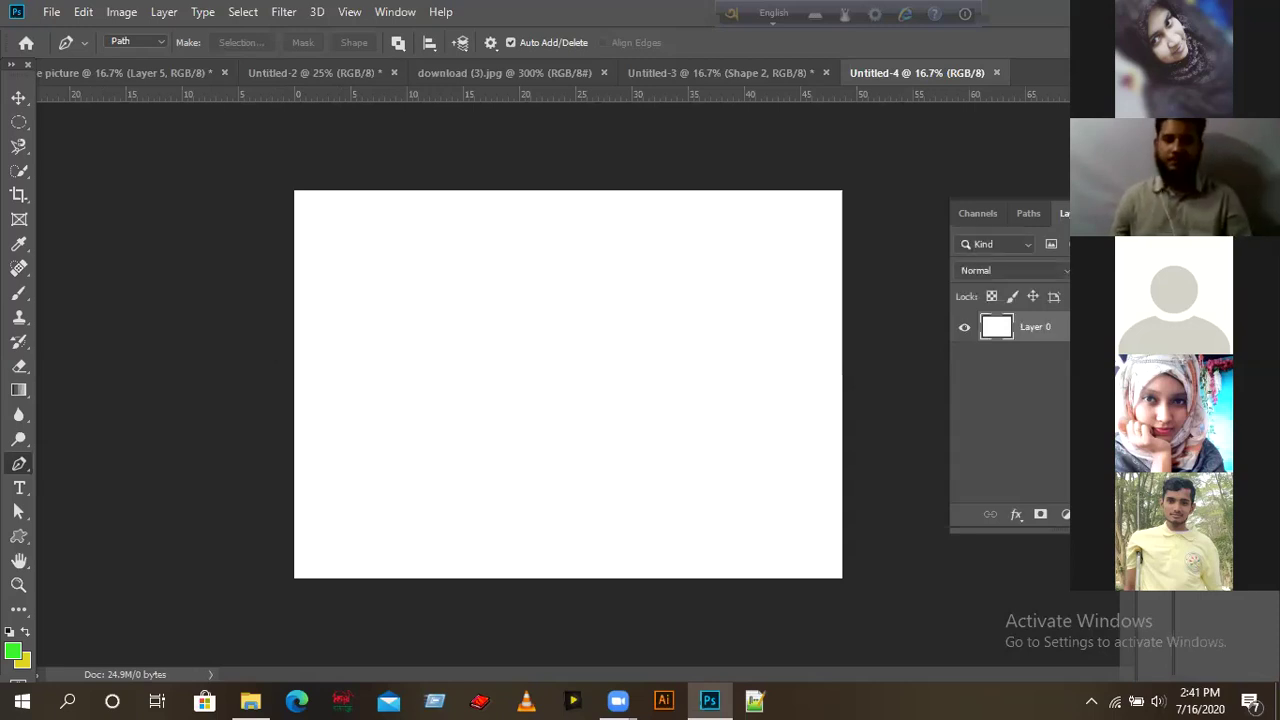
- Draw a closed, house-shaped five-point path with the Pen tool, left of the canvas centre
left_click(407, 355)
left_click(495, 319)
left_click(548, 378)
left_click(548, 430)
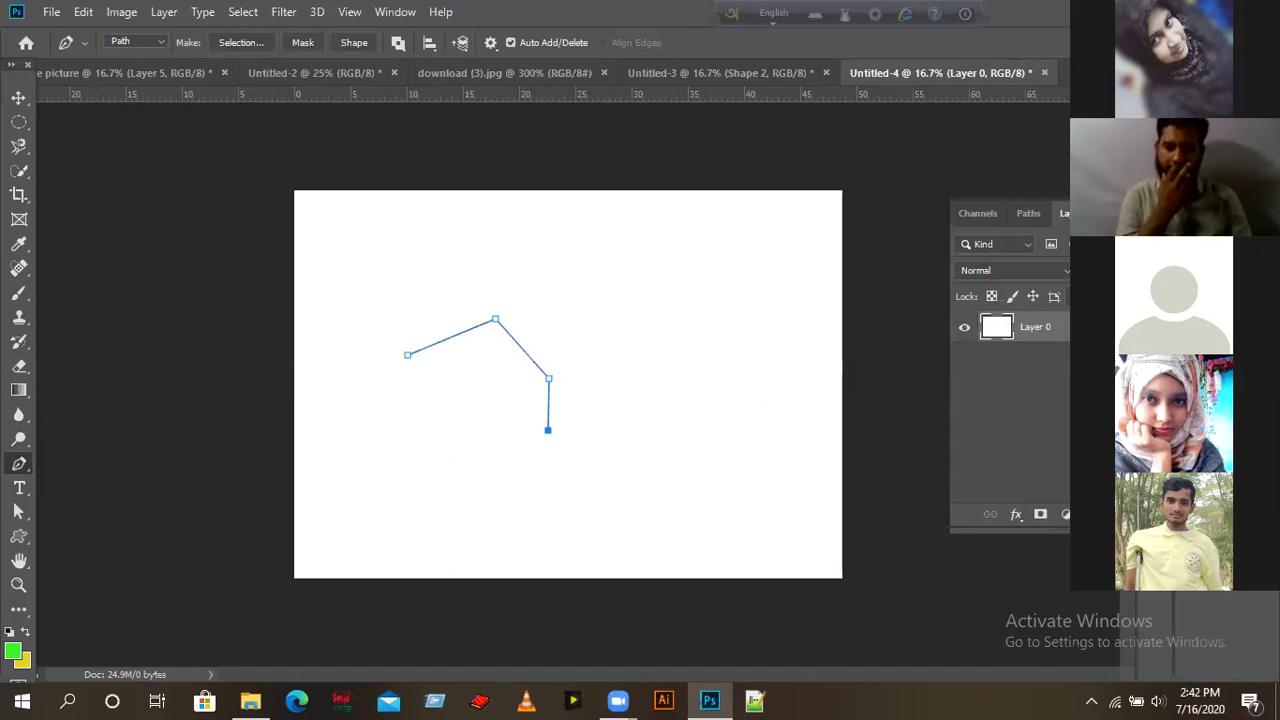
left_click(409, 439)
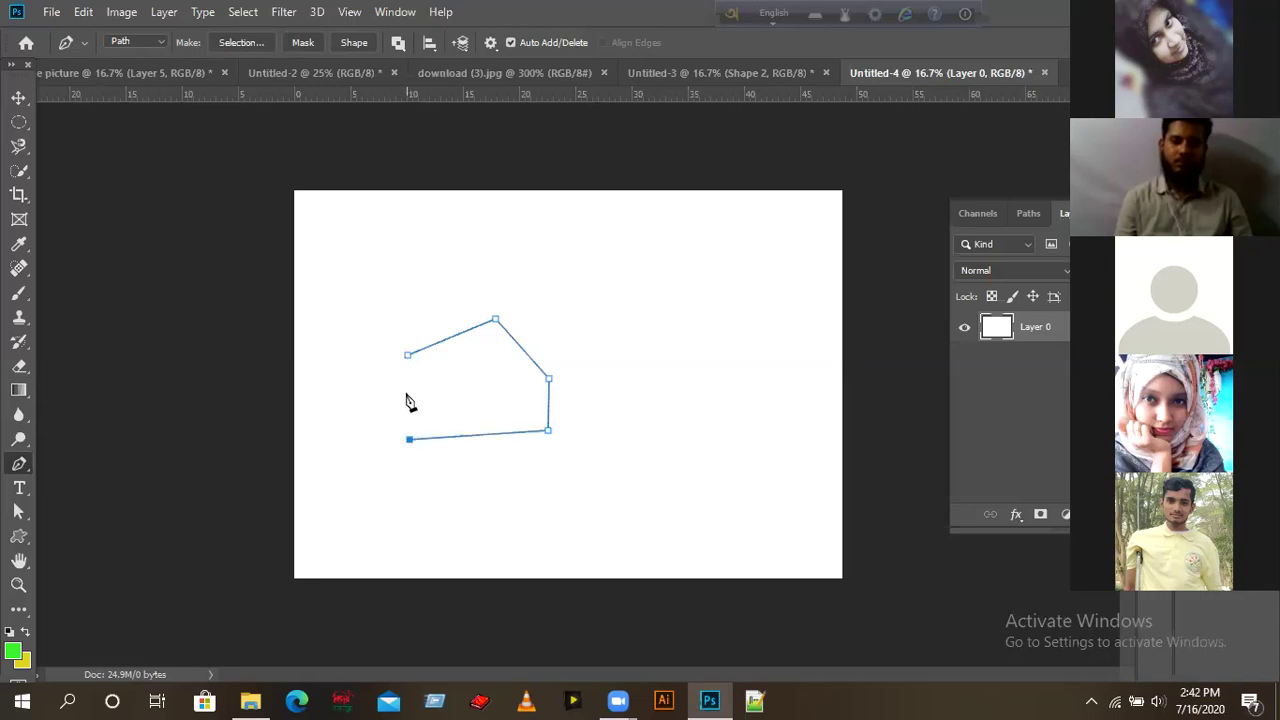
key("ctrl+z")
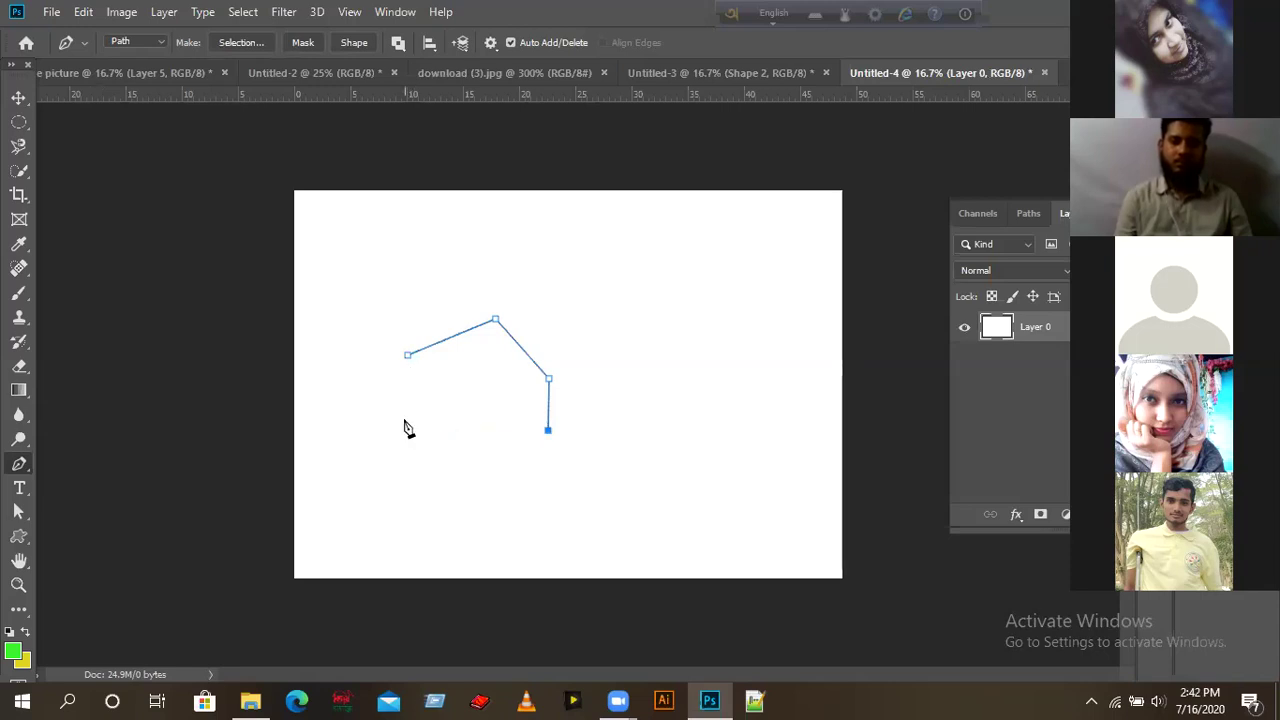
left_click(403, 423)
left_click(407, 356)
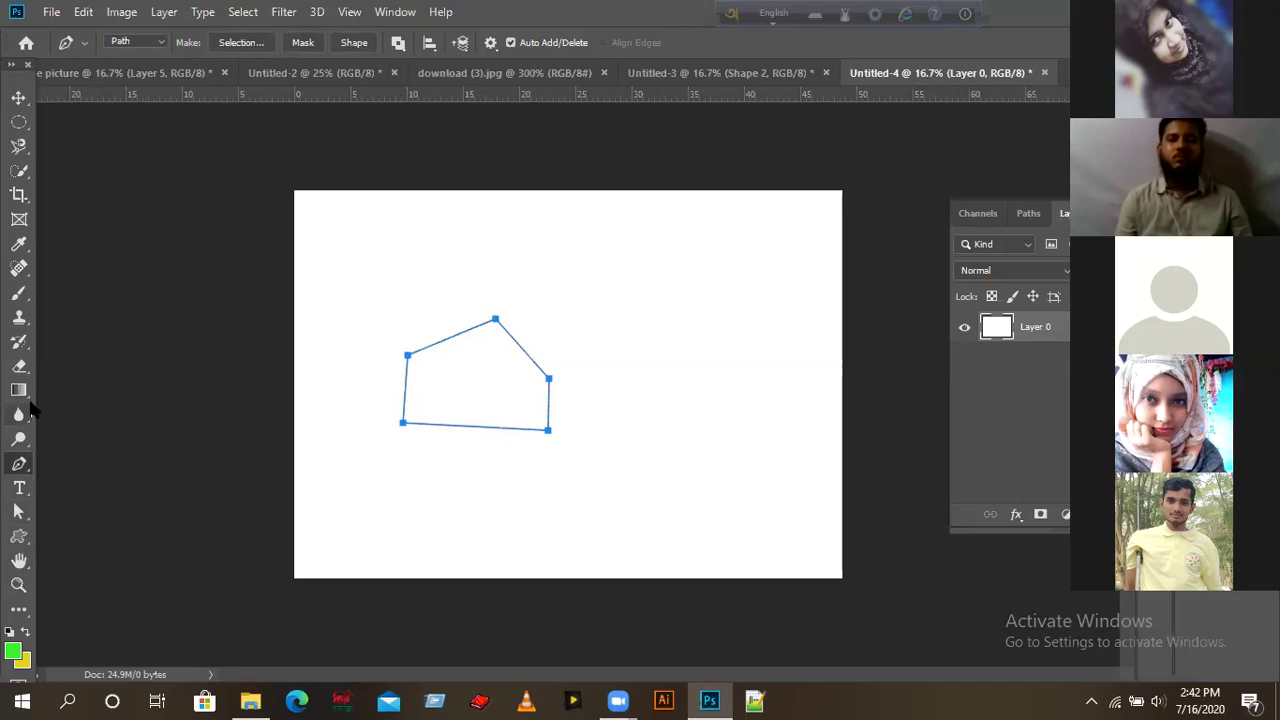
- Try painting green brush strokes over the path without a selection, and undo the strokes and the path's closing segment
left_click(18, 294)
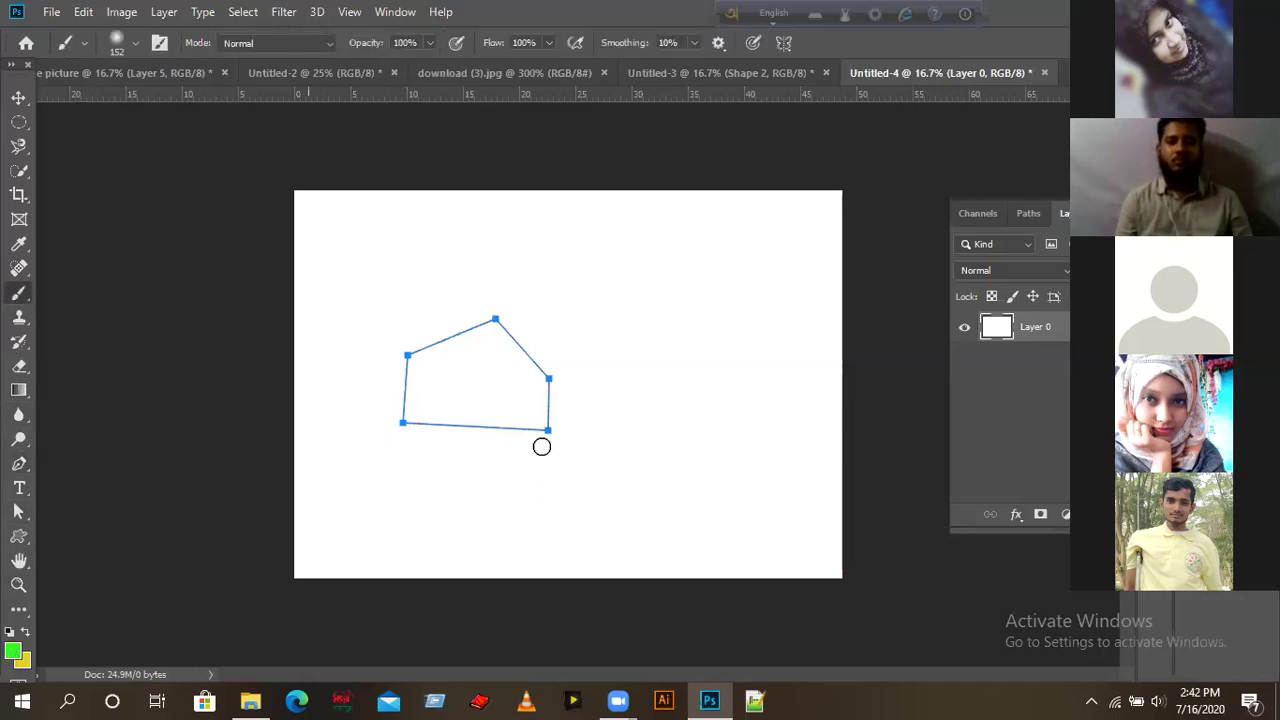
mouse_move(476, 458)
left_mouse_down()
mouse_move(446, 441)
mouse_move(491, 366)
left_mouse_up()
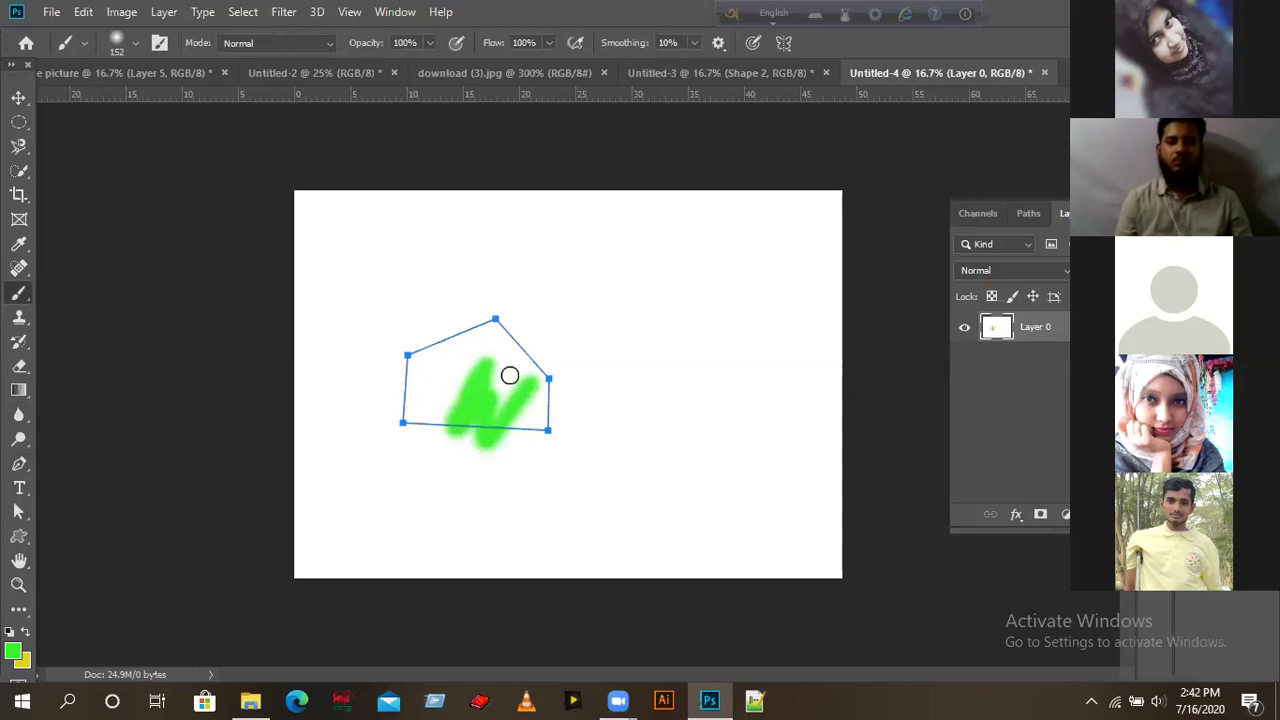
left_click(18, 98)
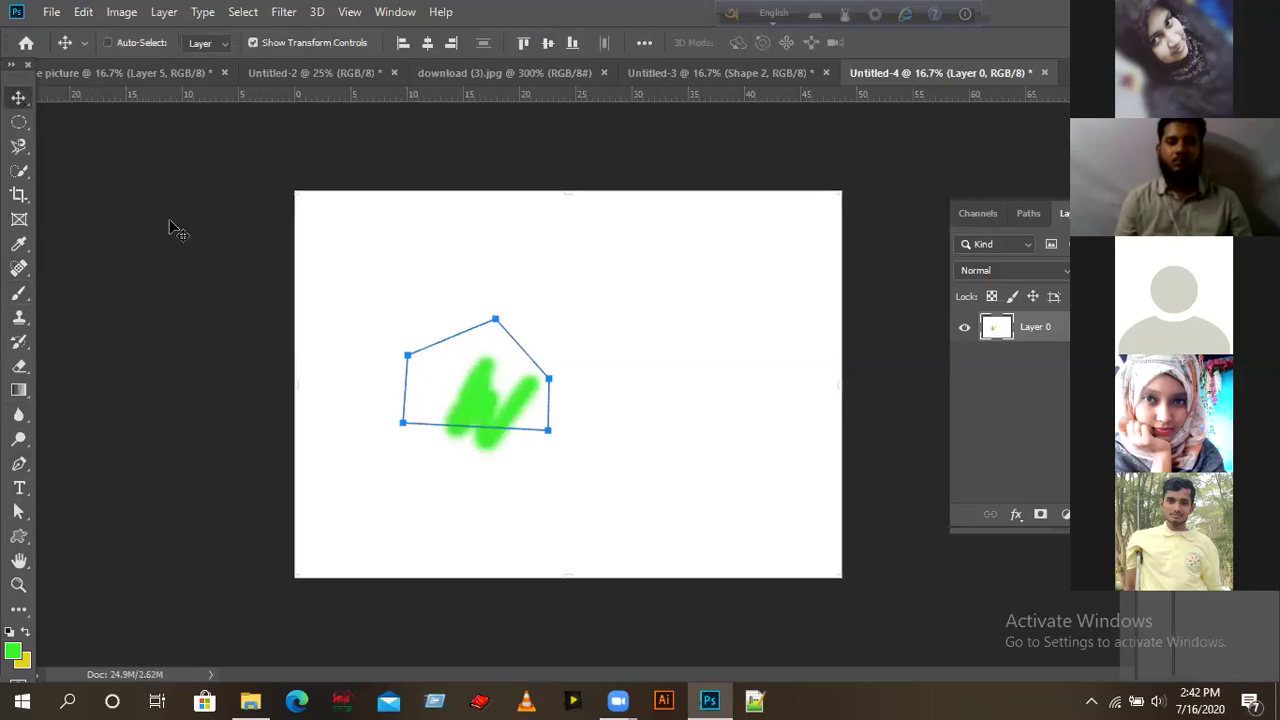
key("ctrl+z")
key("ctrl+z")
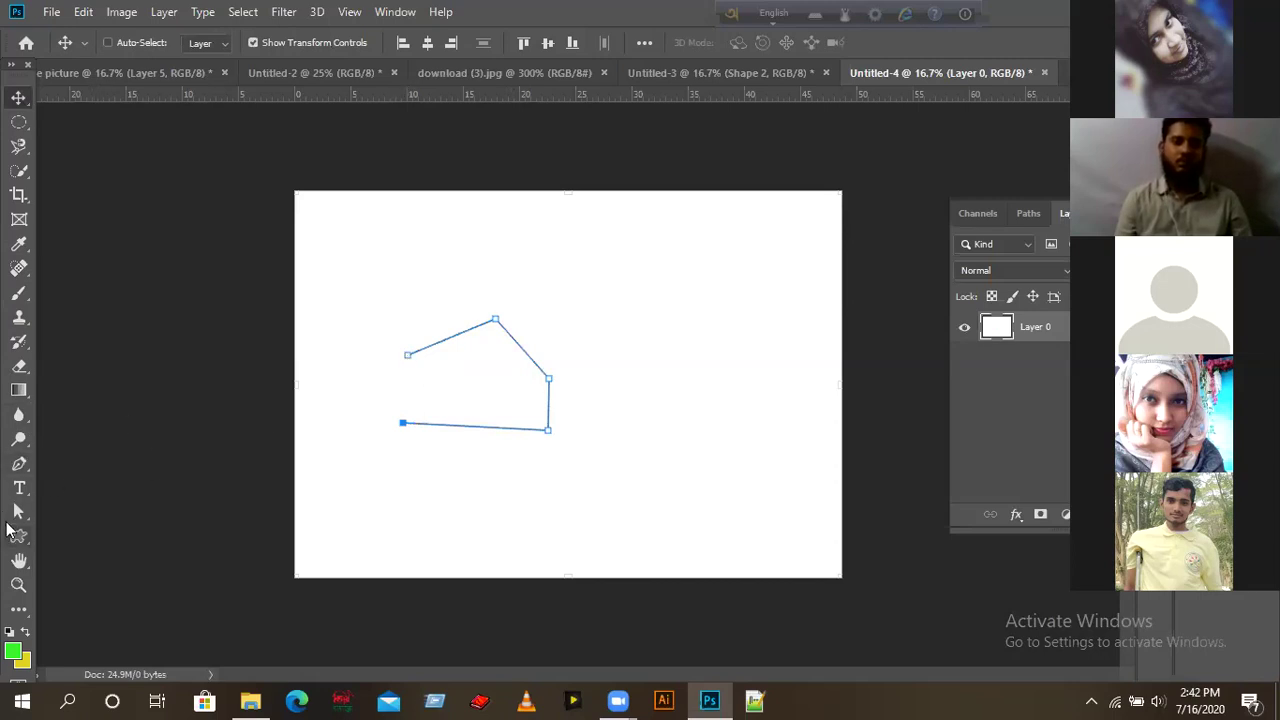
- Close the five-point path again with the Pen tool and convert it to a new anti-aliased selection with a 0-pixel feather radius
left_click(19, 463)
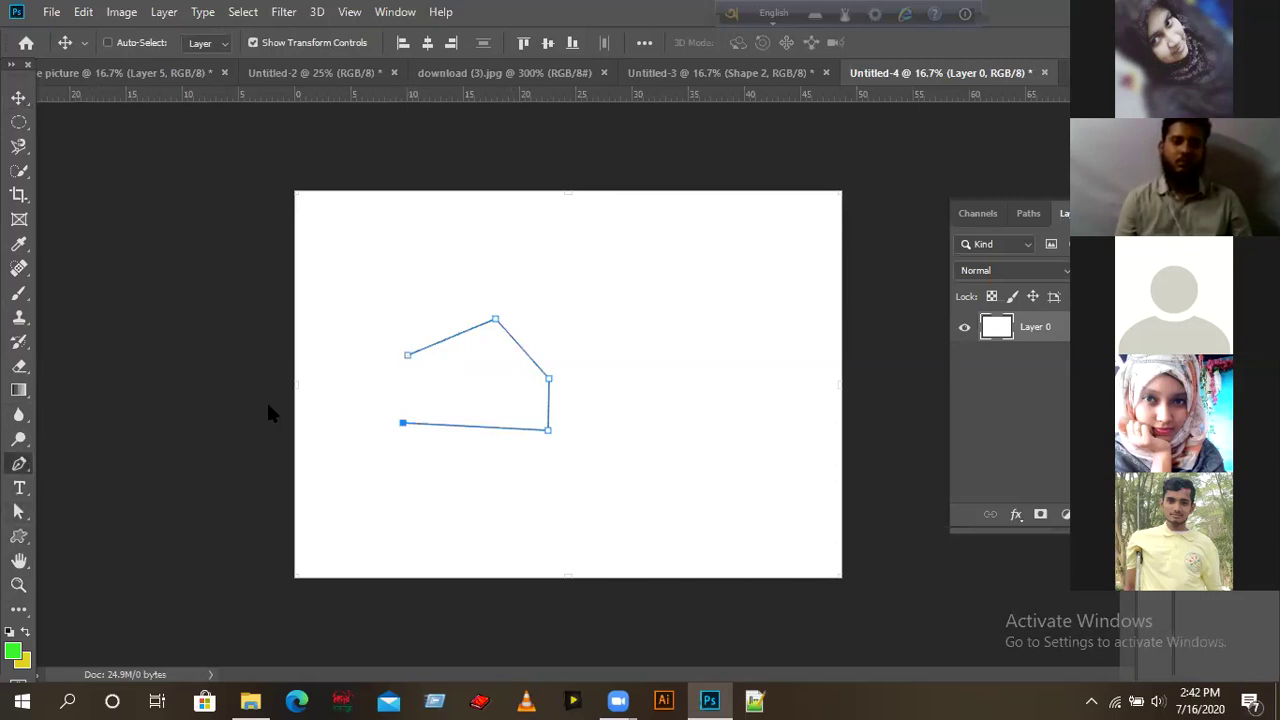
left_click(407, 356)
right_click(505, 388)
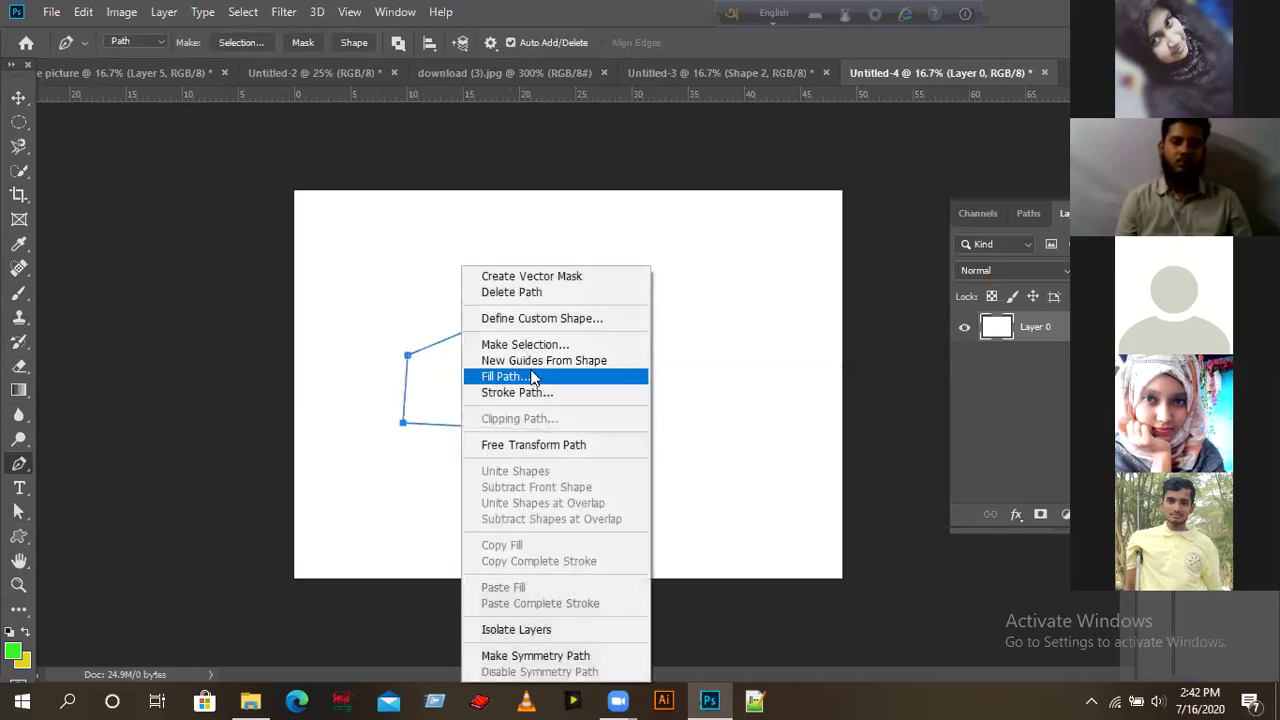
left_click(532, 346)
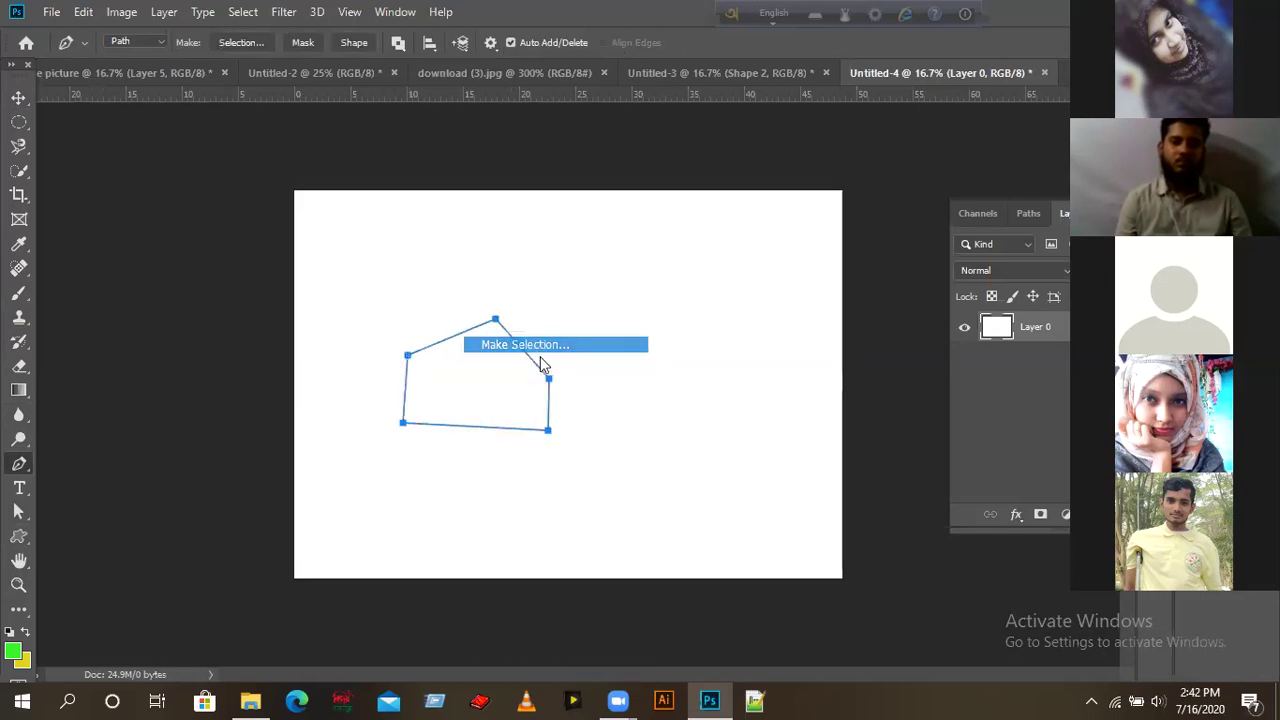
left_click(737, 194)
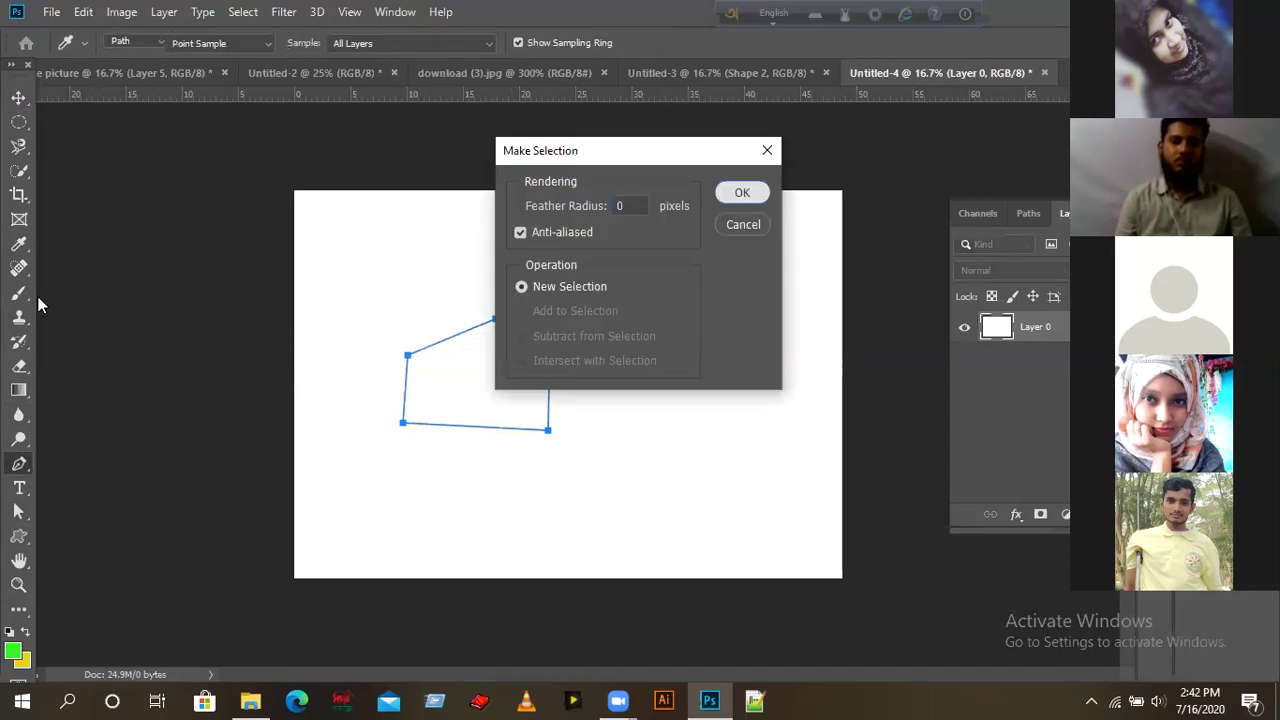
- Paint the whole selection green with the soft brush, enlarging it to 448 px, and deselect
left_click(19, 295)
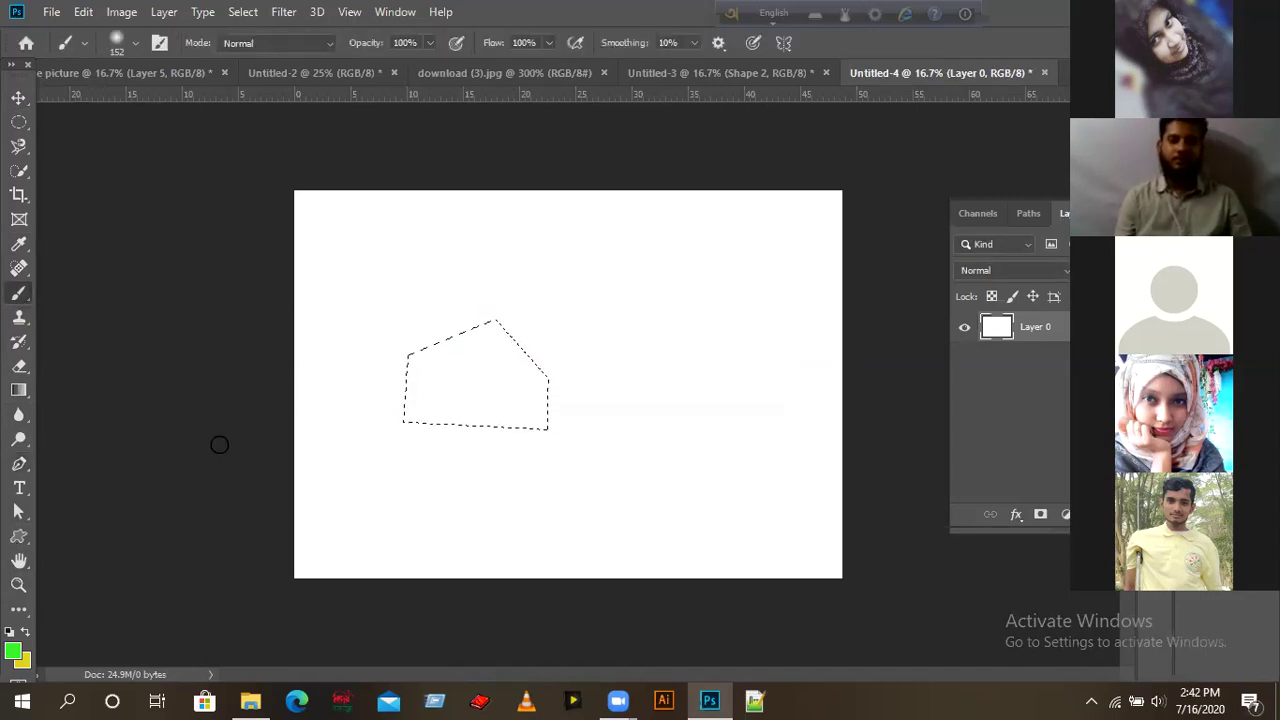
left_click(449, 353)
mouse_move(427, 403)
left_mouse_down()
mouse_move(491, 344)
mouse_move(532, 441)
mouse_move(547, 413)
mouse_move(532, 347)
mouse_move(487, 434)
mouse_move(487, 338)
mouse_move(472, 370)
mouse_move(429, 342)
left_mouse_up()
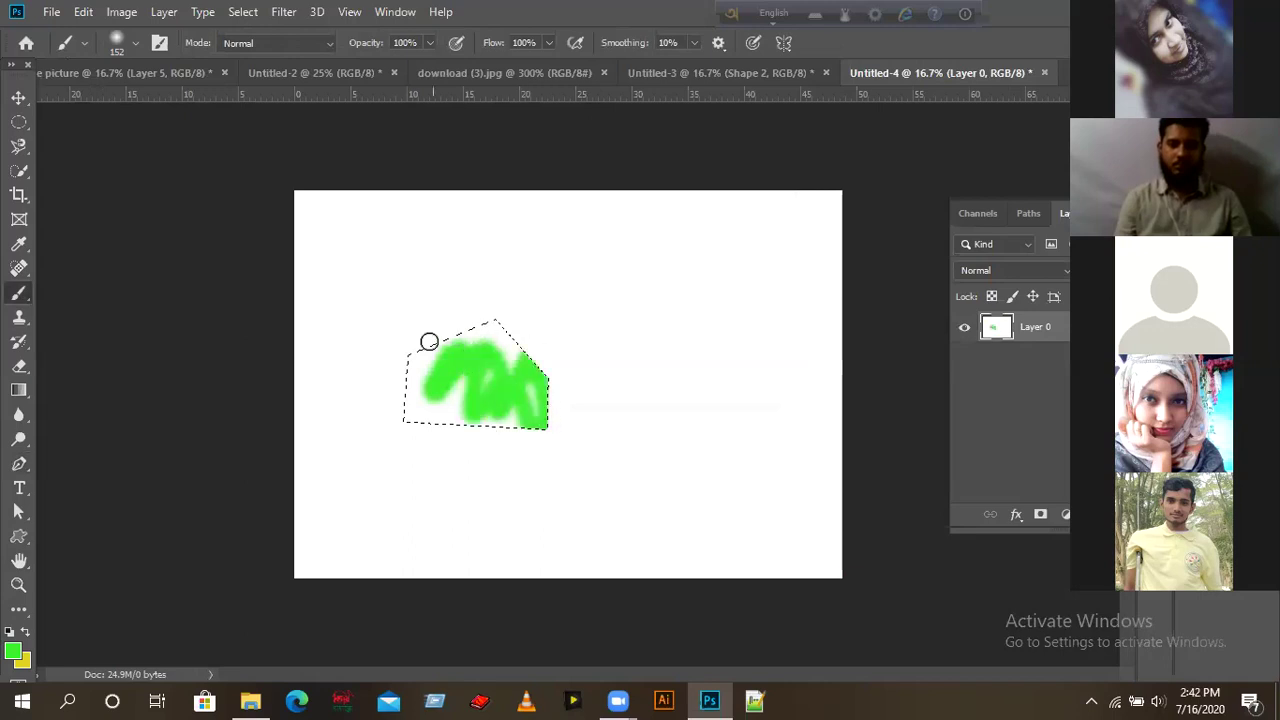
left_click(137, 42)
left_click(208, 103)
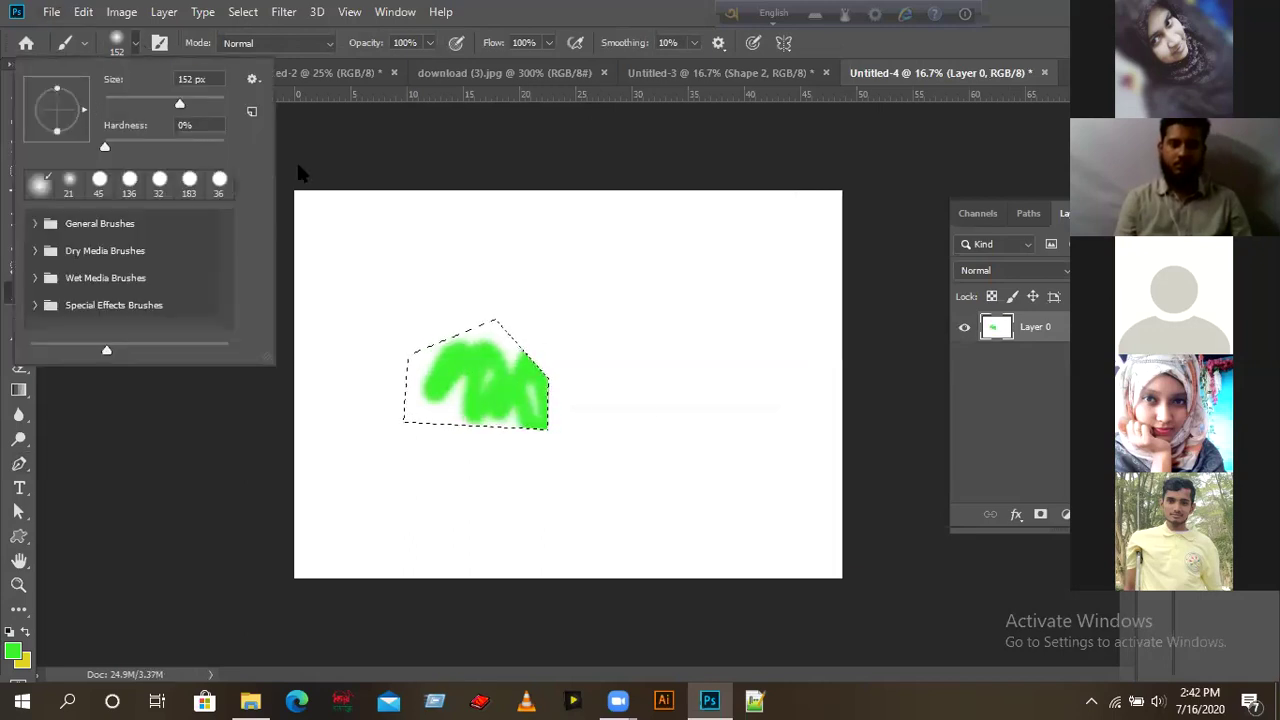
mouse_move(477, 355)
left_mouse_down()
mouse_move(504, 380)
mouse_move(459, 346)
mouse_move(411, 402)
mouse_move(416, 465)
mouse_move(521, 380)
mouse_move(531, 412)
mouse_move(500, 409)
mouse_move(551, 400)
mouse_move(536, 351)
mouse_move(504, 392)
mouse_move(463, 409)
left_mouse_up()
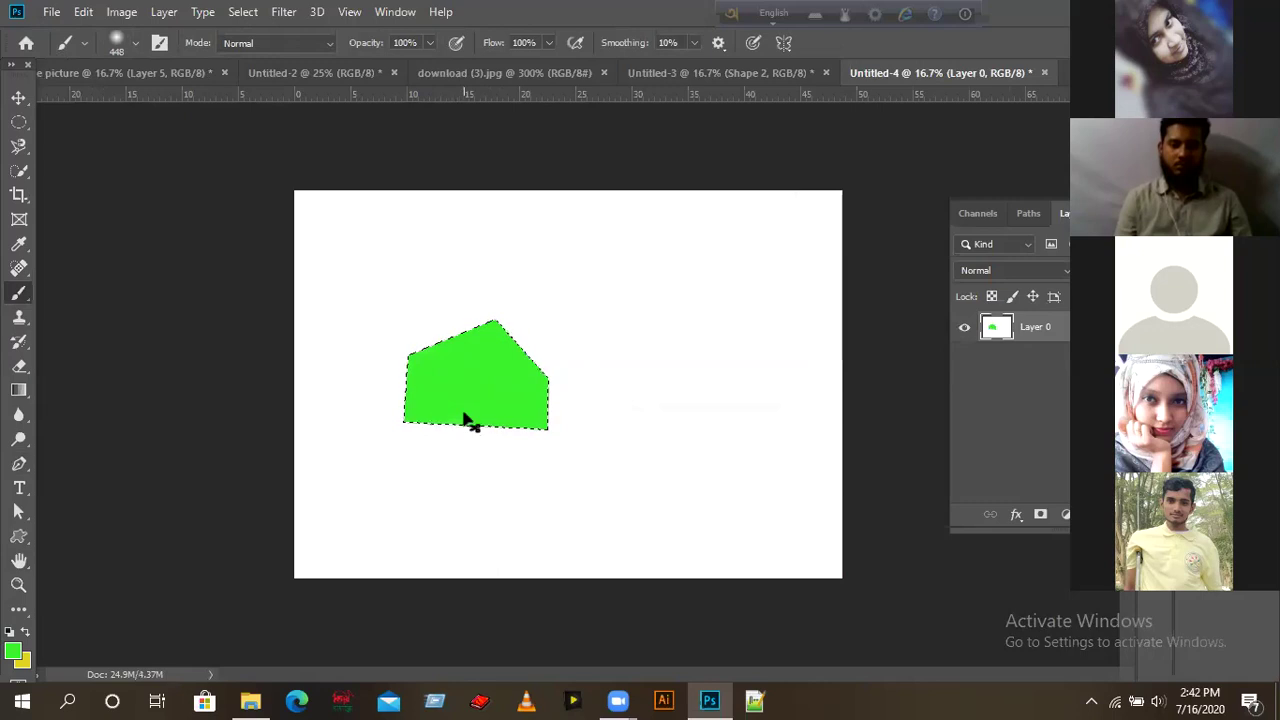
key("ctrl+d")
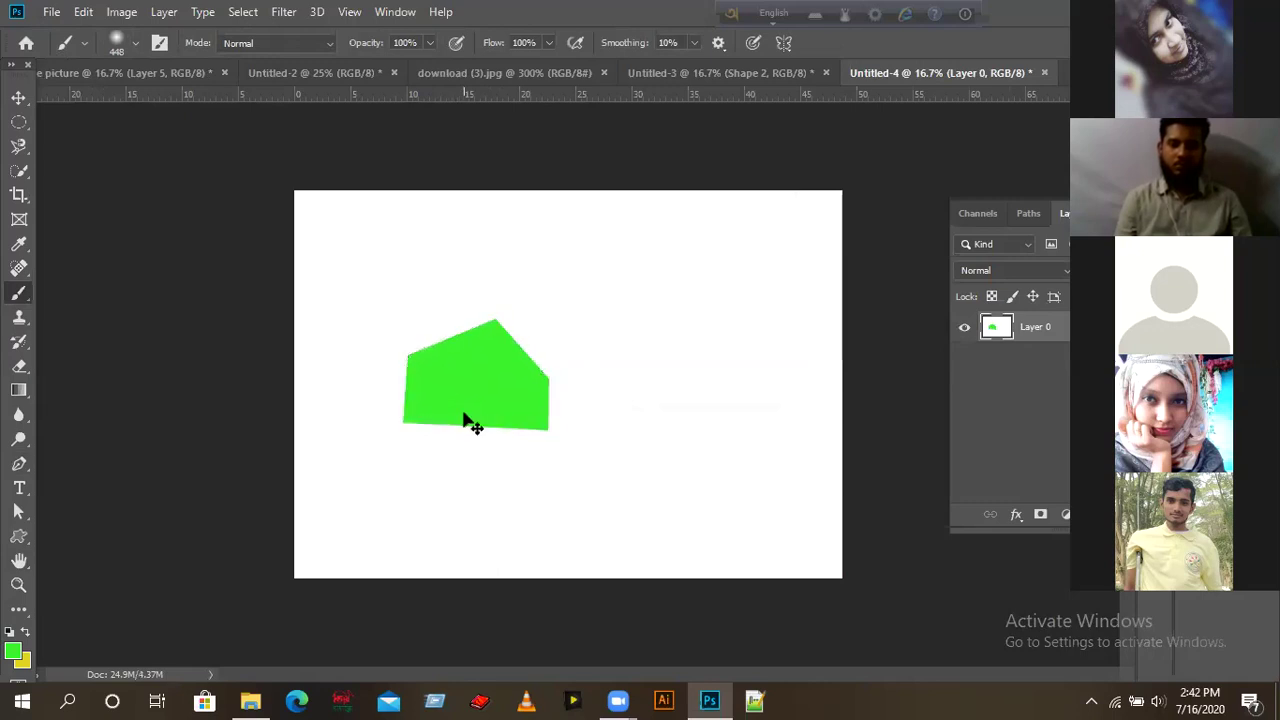
- Move Layer 0 with its green shape around the canvas, ending slightly left of its original position
left_click(18, 97)
left_click_drag(500, 391, 506, 366)
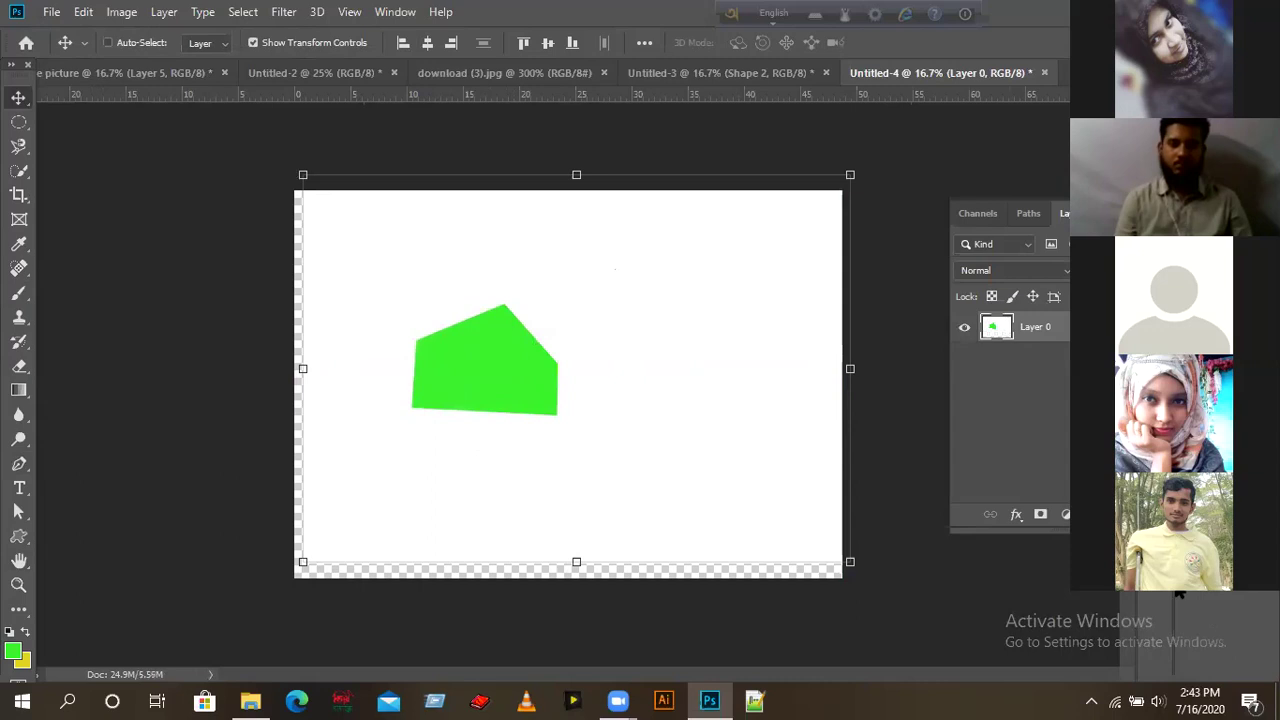
left_click_drag(771, 428, 744, 424)
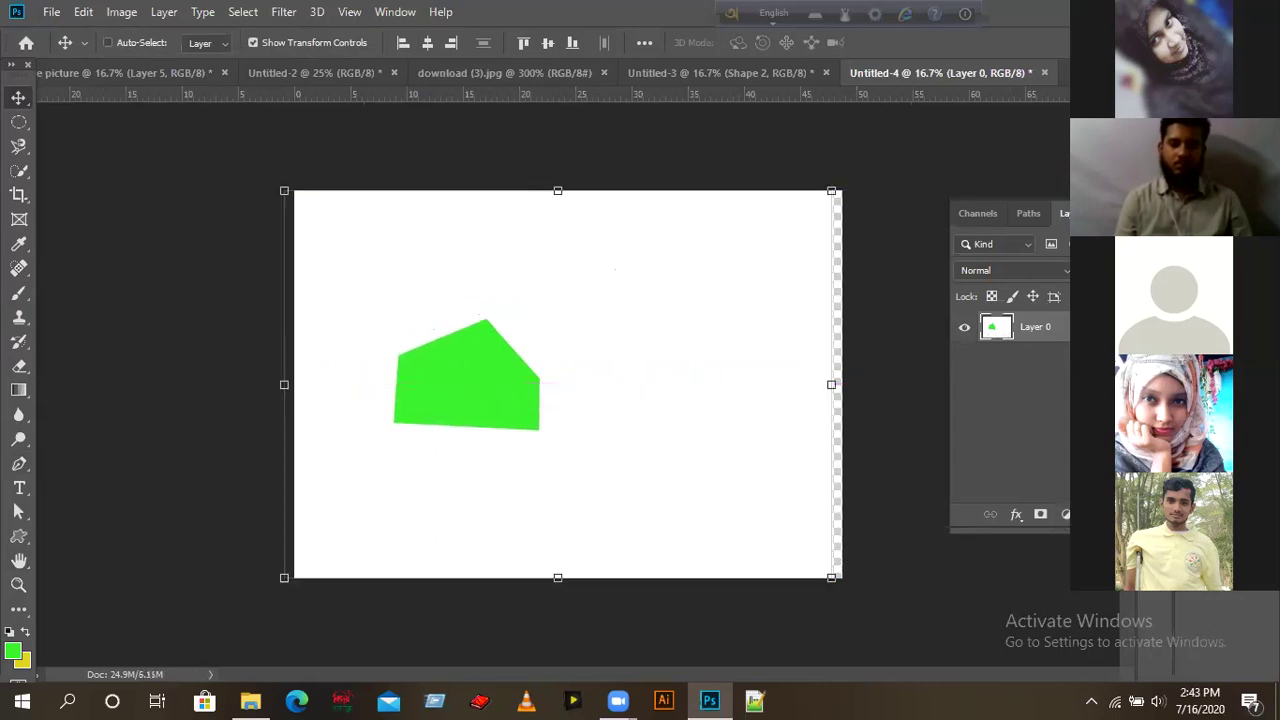
- Add a new empty layer above Layer 0
key("ctrl+shift+alt+n")
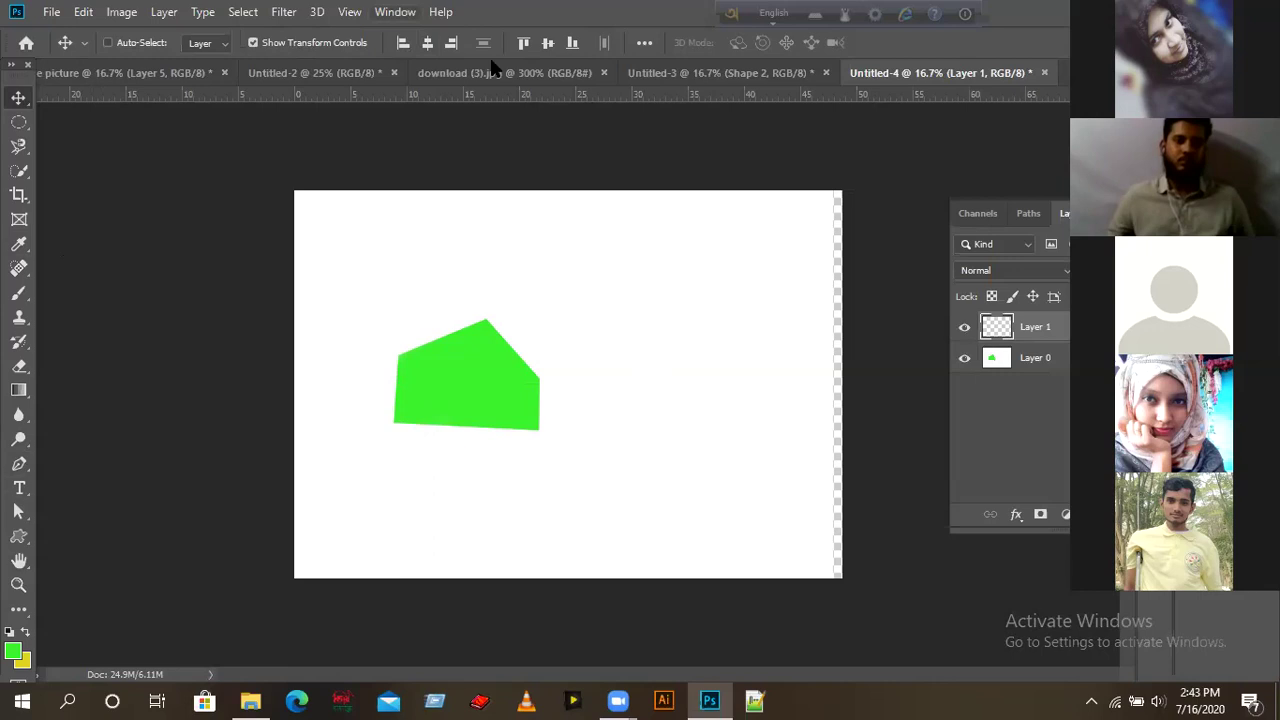
left_click(395, 11)
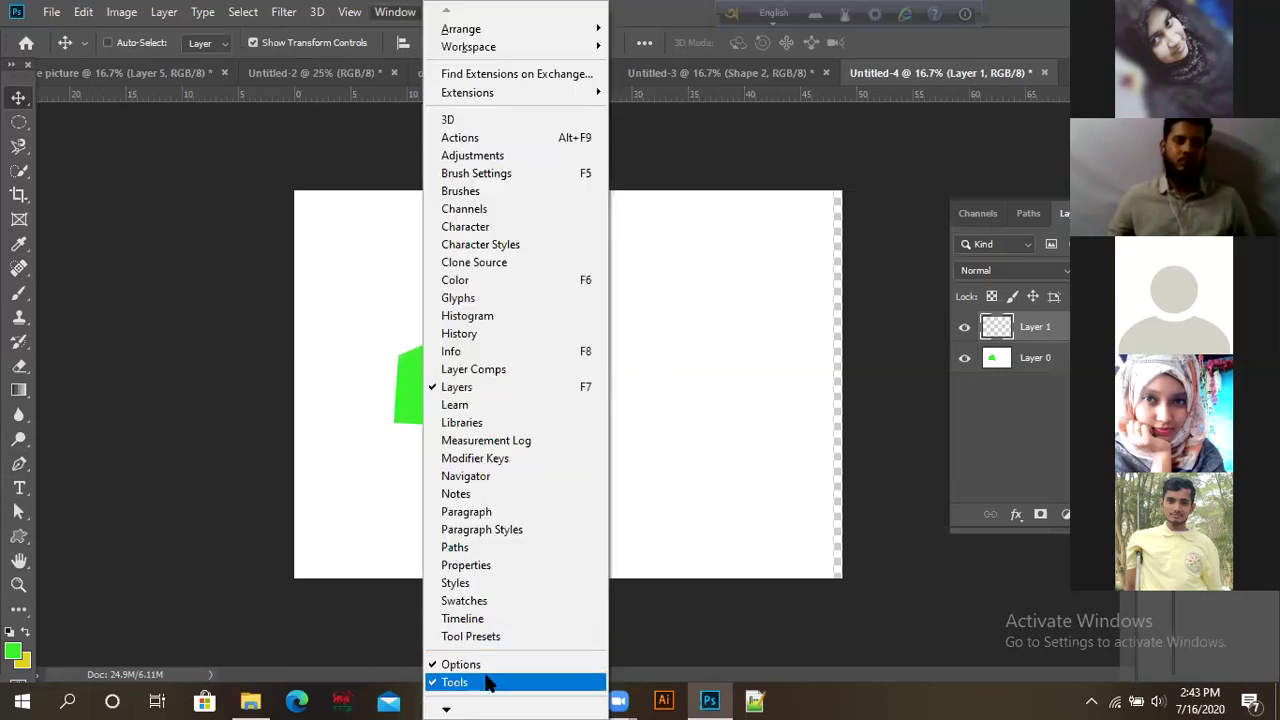
left_click(120, 548)
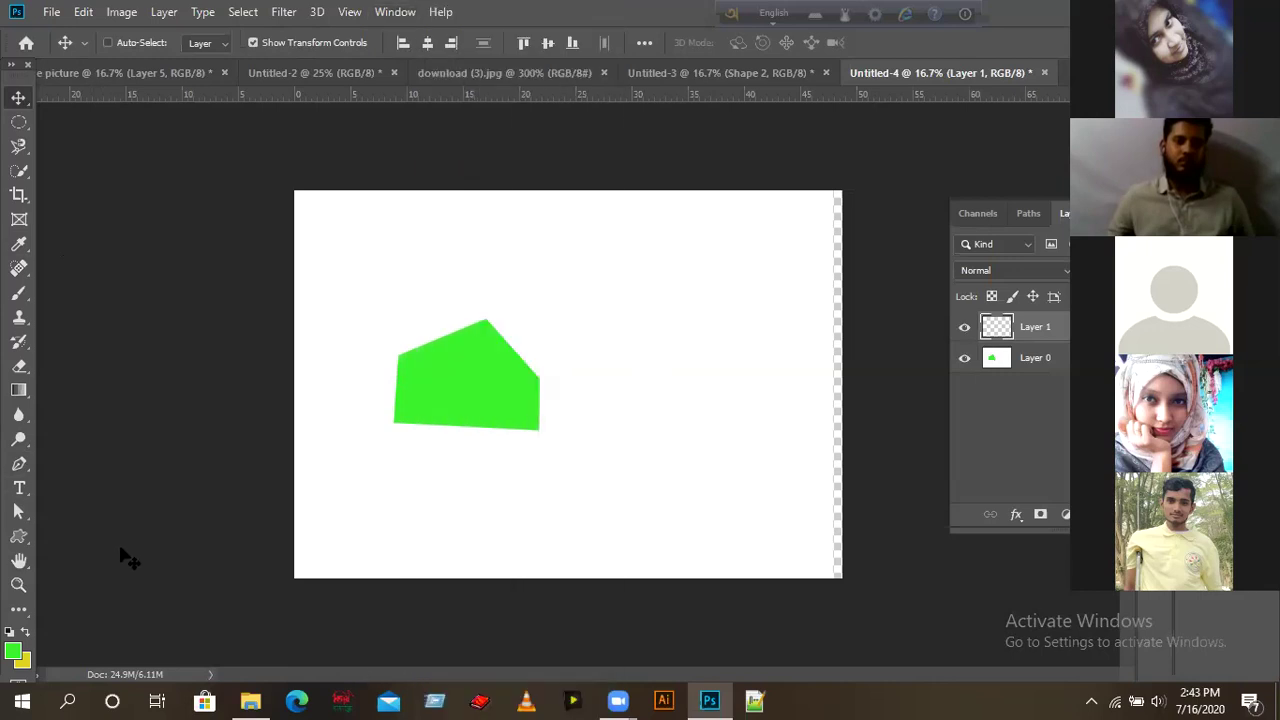
- Look through the Untitled-3 starburst shapes and the Untitled-2 house, and return to the picture document with the house and trees
left_click(735, 78)
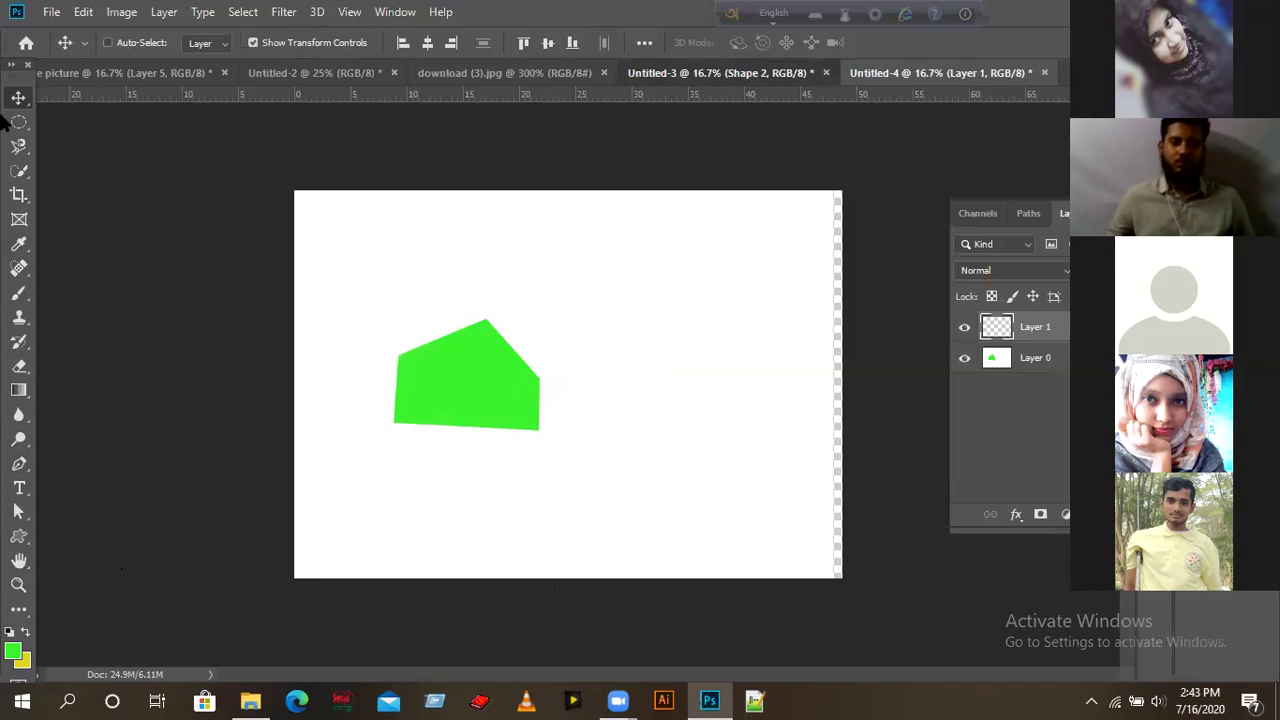
key("ctrl+Tab")
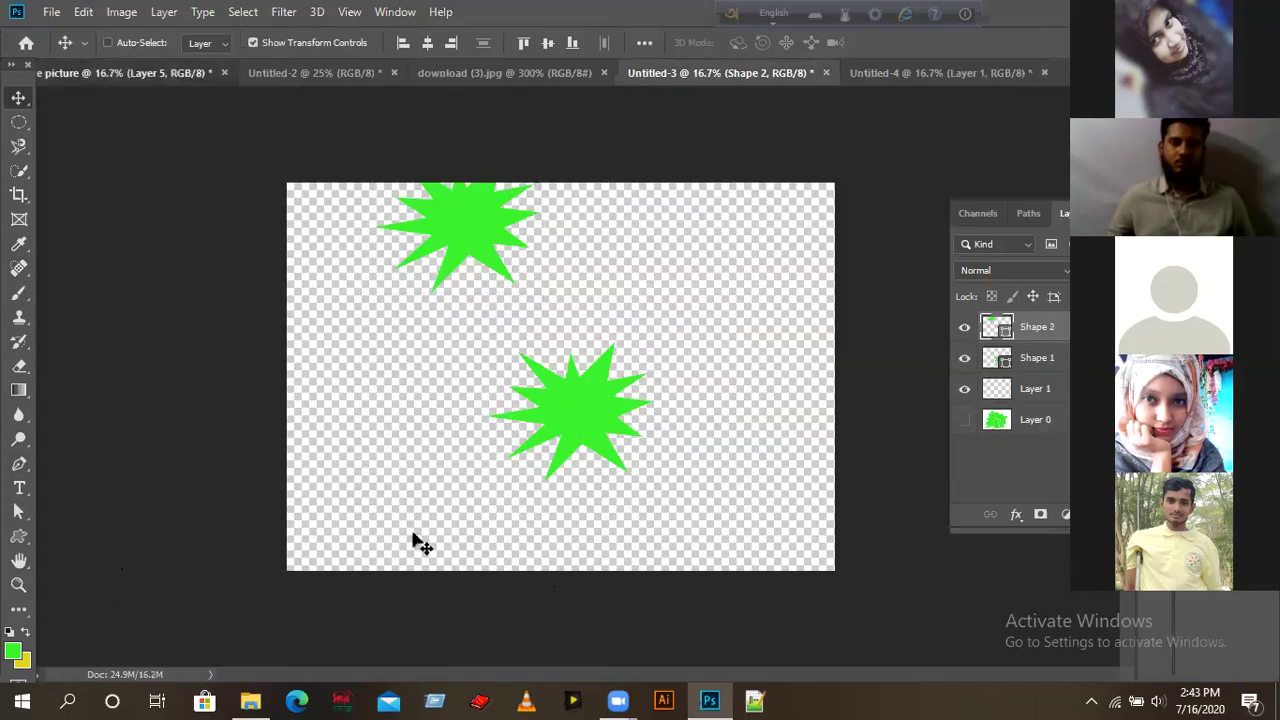
key("ctrl+Tab")
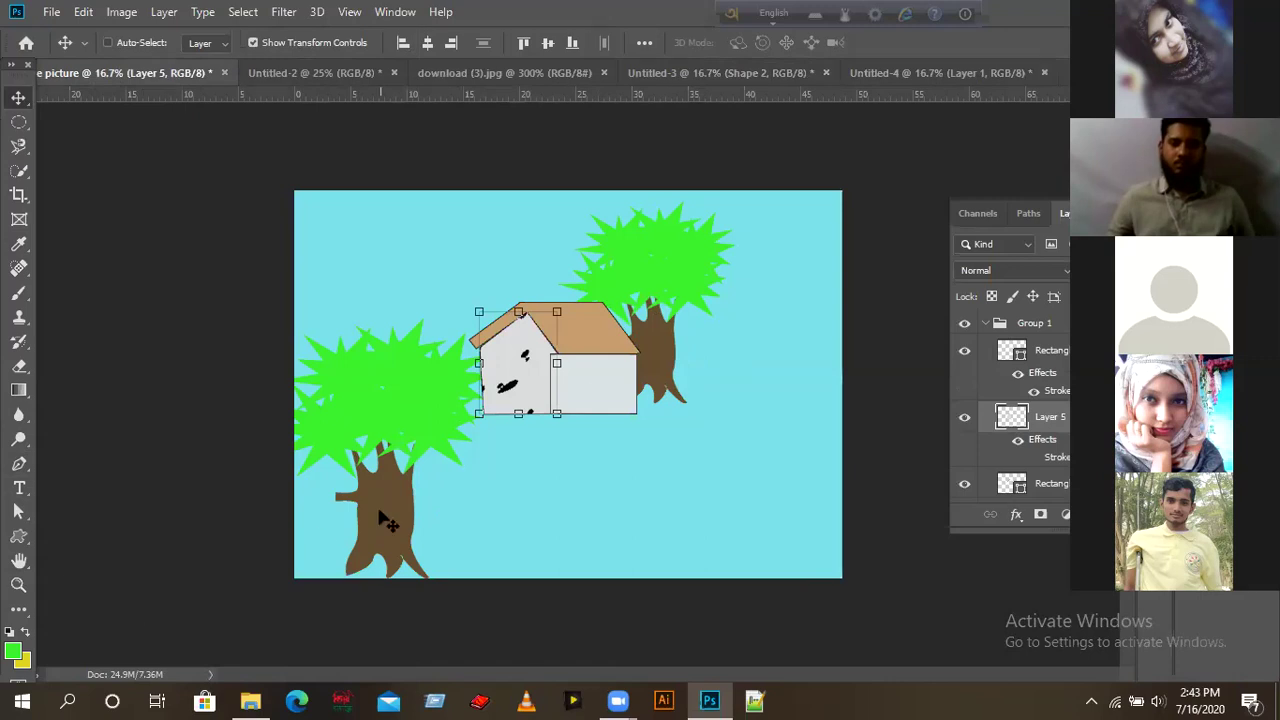
left_click(297, 80)
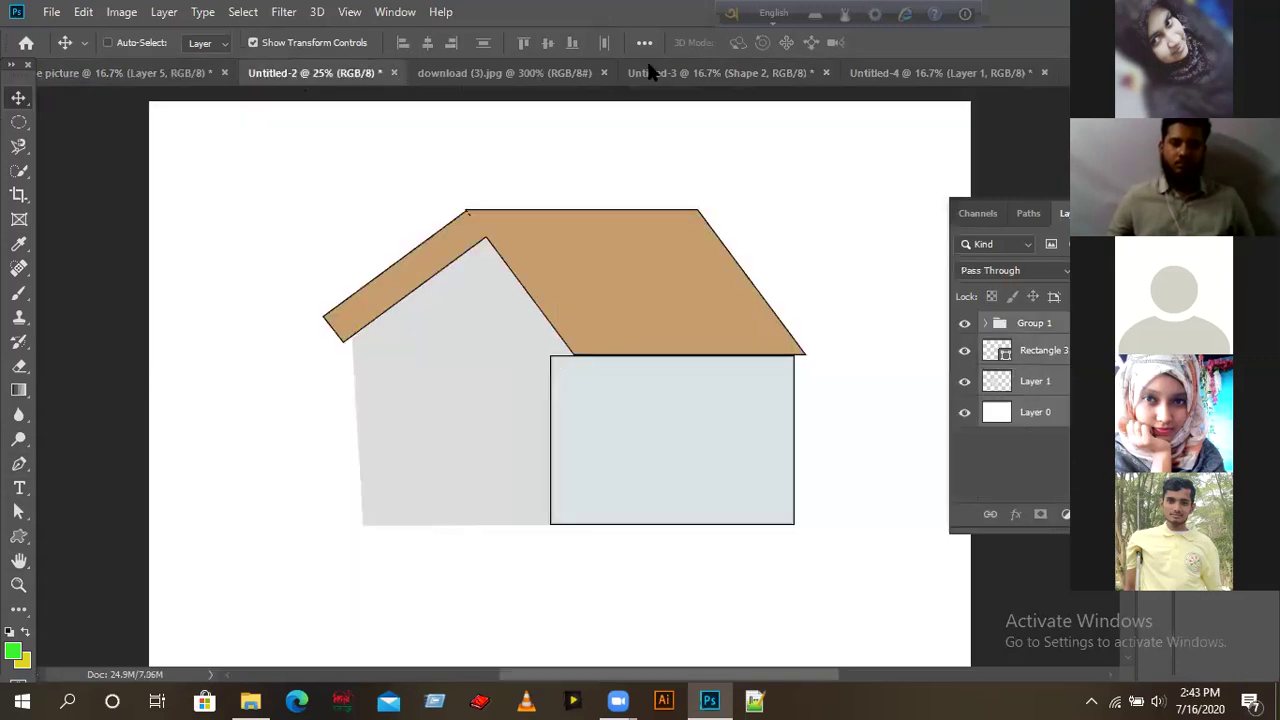
left_click(687, 84)
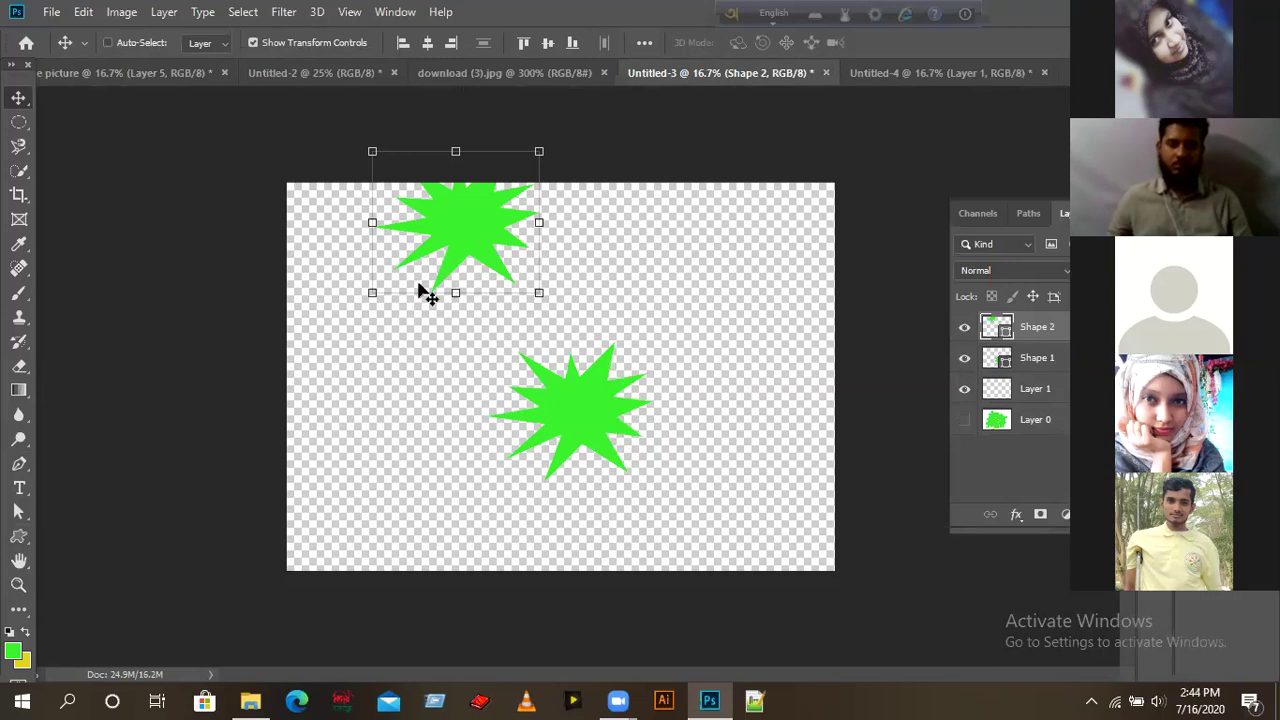
left_click(60, 78)
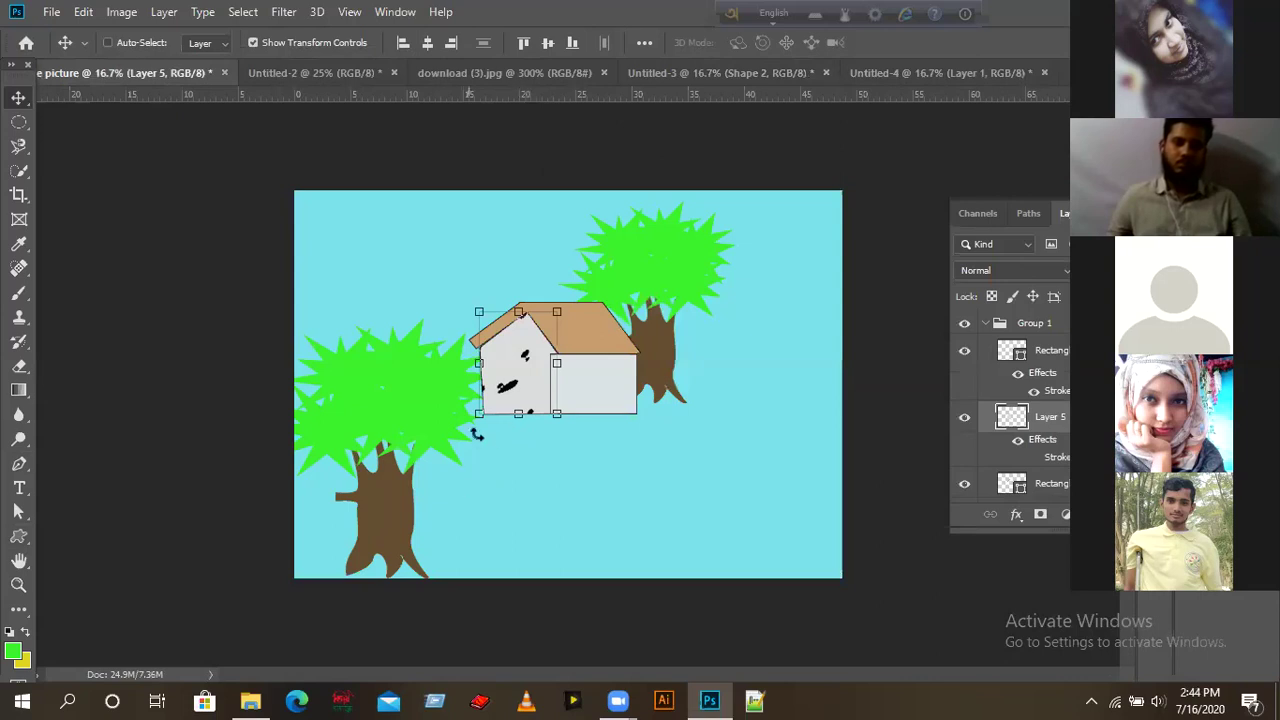